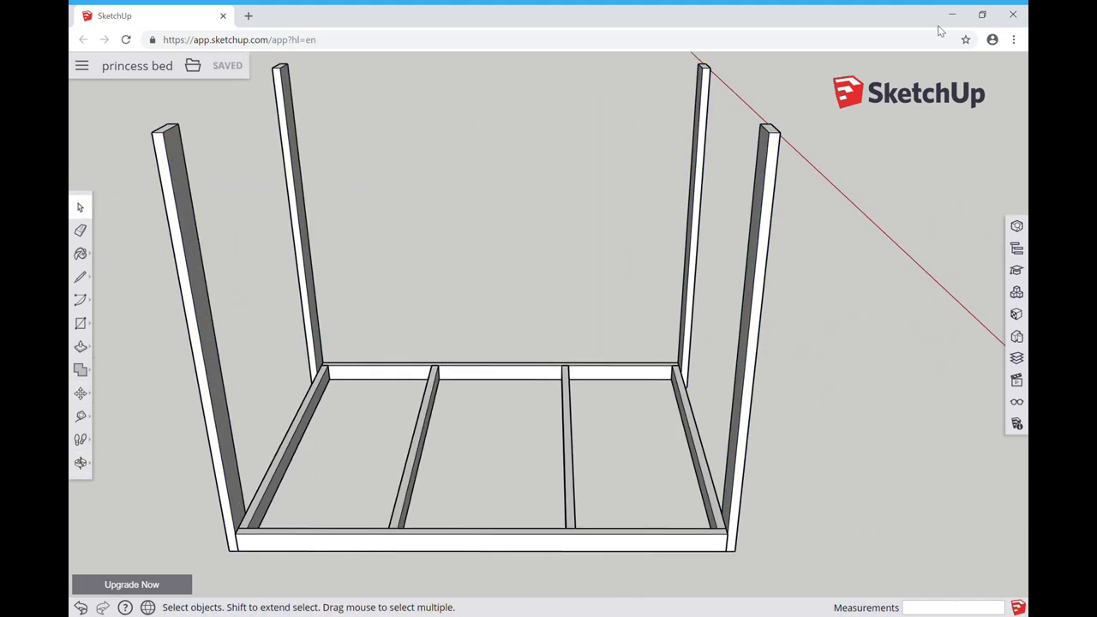
Draw a rectangle across the right end posts and delete the stray face.
{"action": "key", "text": "r"}
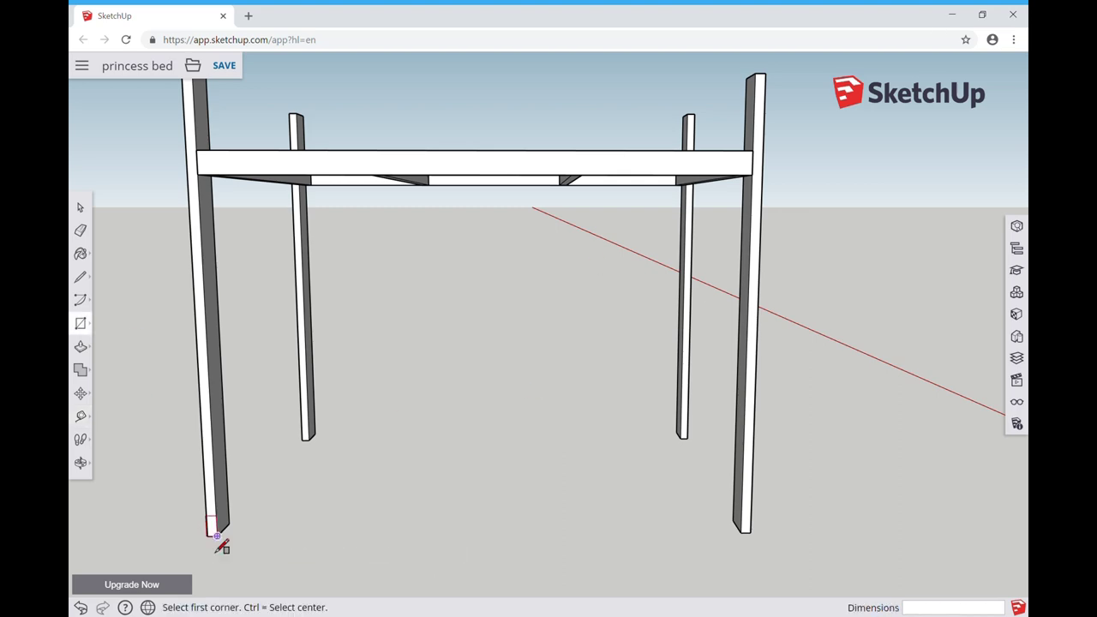
{"action": "key", "text": "ctrl"}
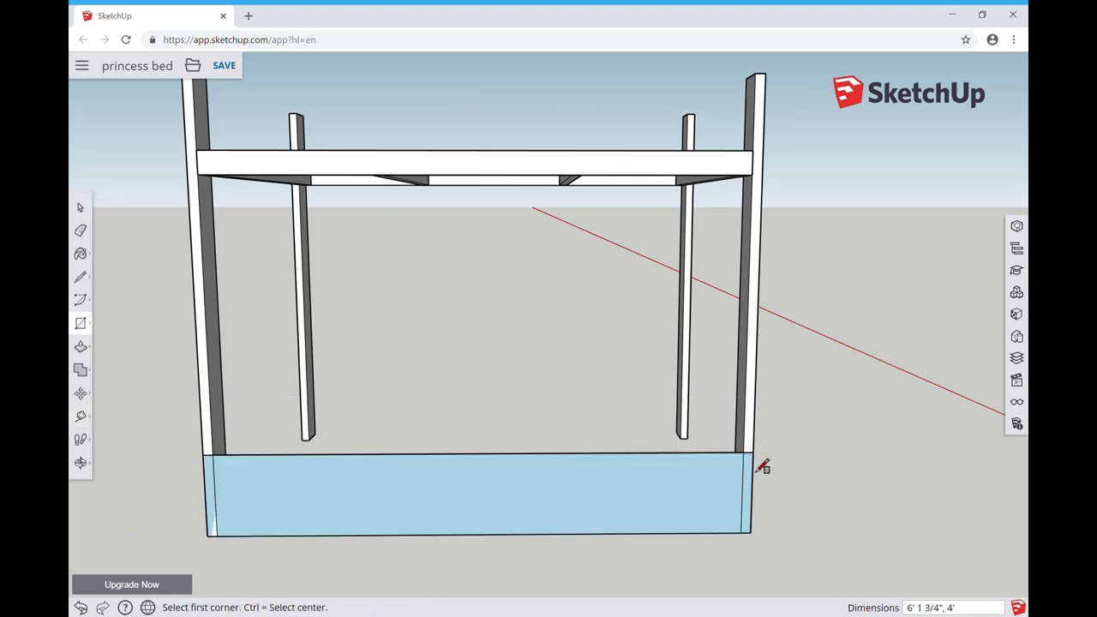
{"action": "left_click", "coordinate": [677, 221]}
{"action": "key", "text": "space"}
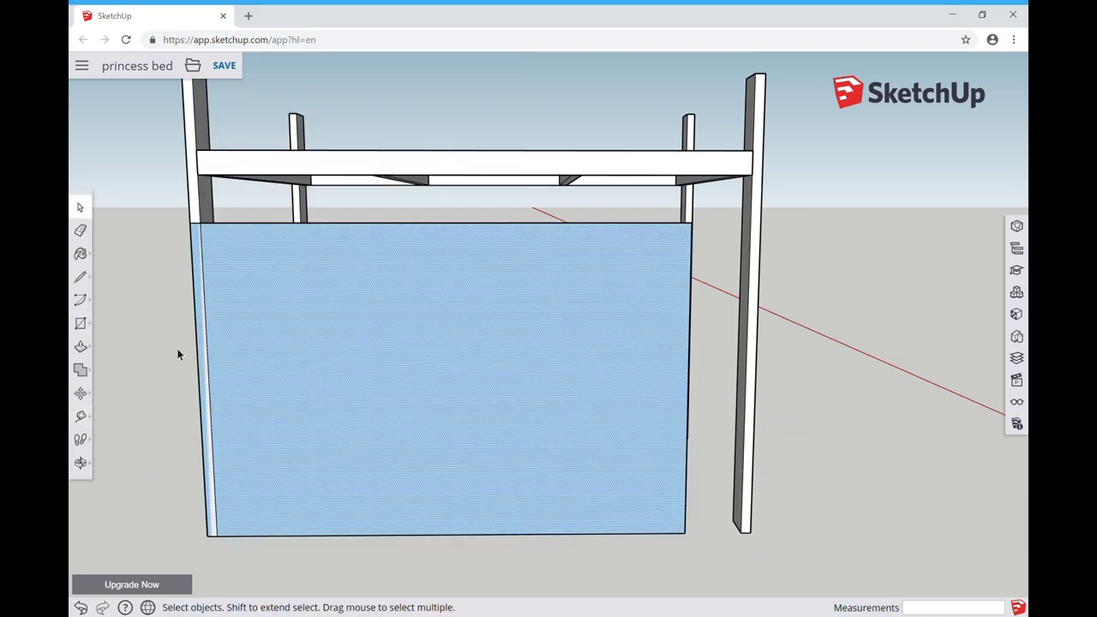
{"action": "key", "text": "Delete"}
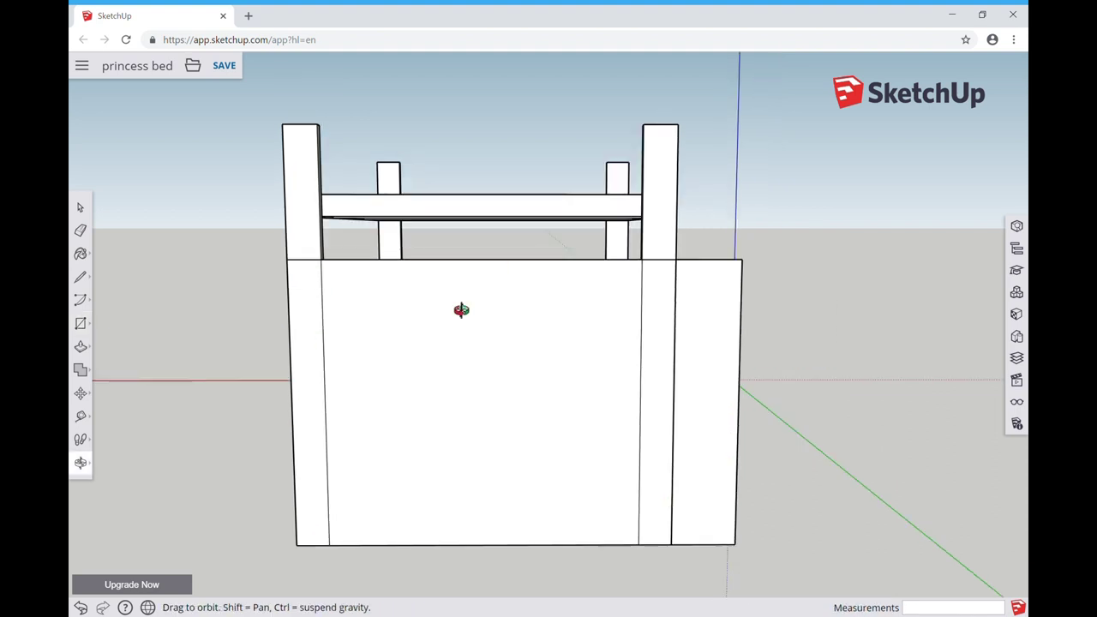
Redraw the panel rectangle between the right posts, undoing the wrong taller attempt.
{"action": "left_click", "coordinate": [80, 323]}
{"action": "left_click", "coordinate": [750, 99]}
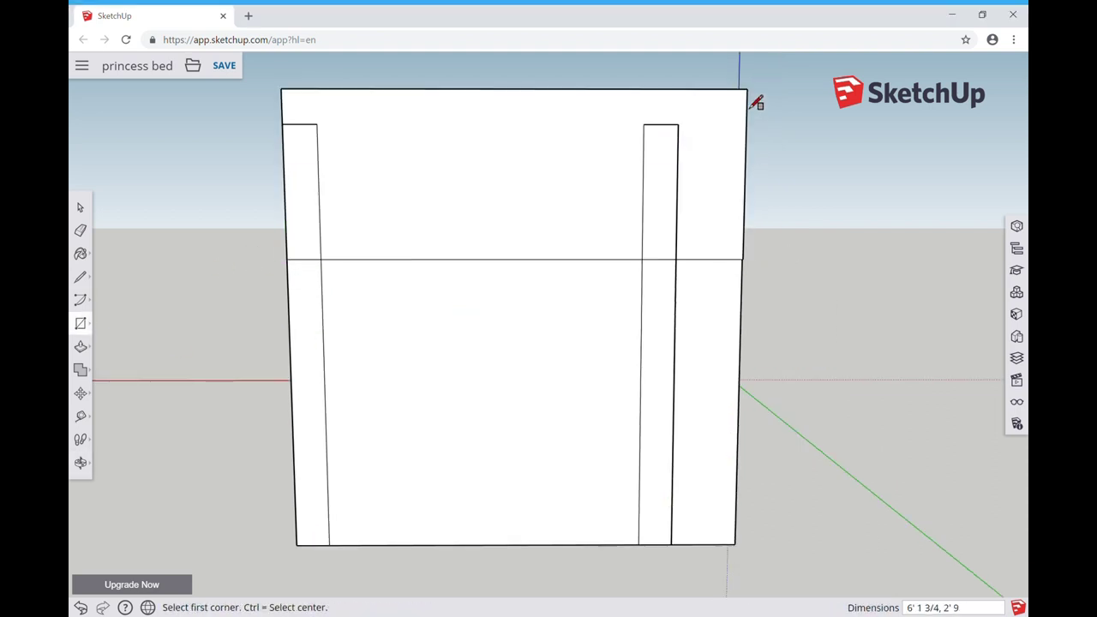
{"action": "key", "text": "o"}
{"action": "key", "text": "Escape"}
{"action": "key", "text": "ctrl+z"}
{"action": "key", "text": "ctrl+z"}
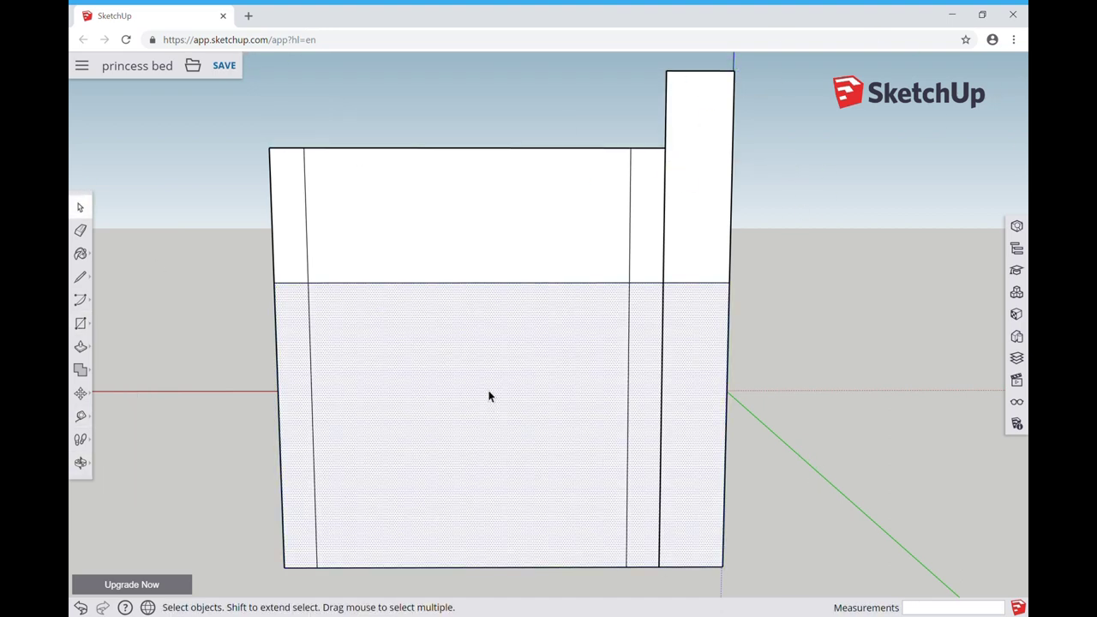
{"action": "key", "text": "ctrl+z"}
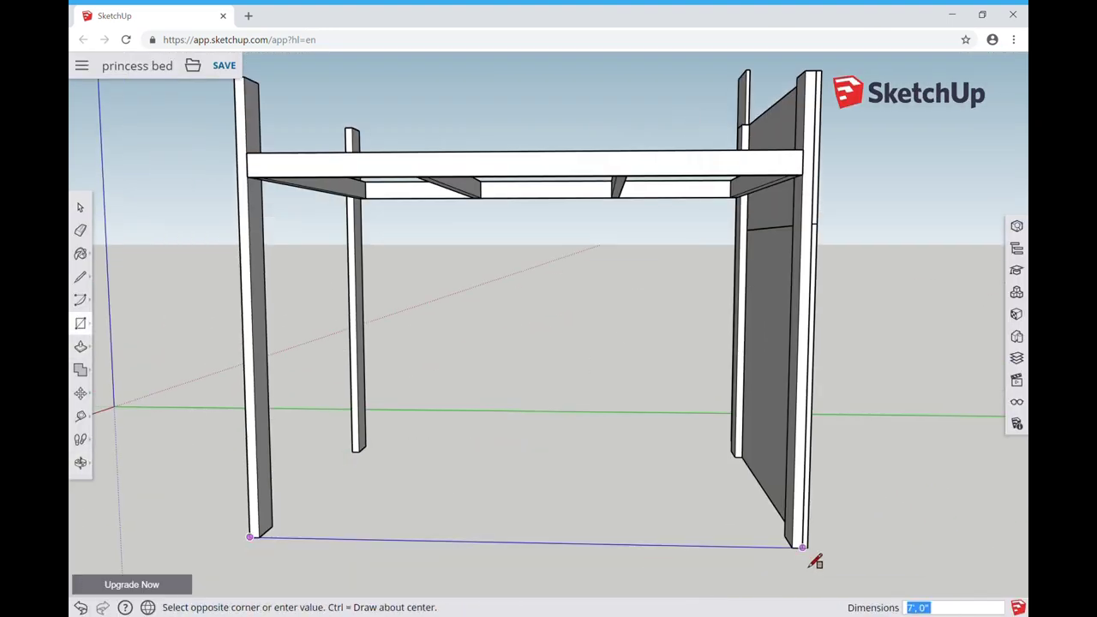
{"action": "left_click", "coordinate": [817, 243]}
Draw a 3'11 1/2 by 6'9 1/2 end panel rectangle on the left post.
{"action": "middle_click_drag", "start_coordinate": [864, 235], "coordinate": [275, 172]}
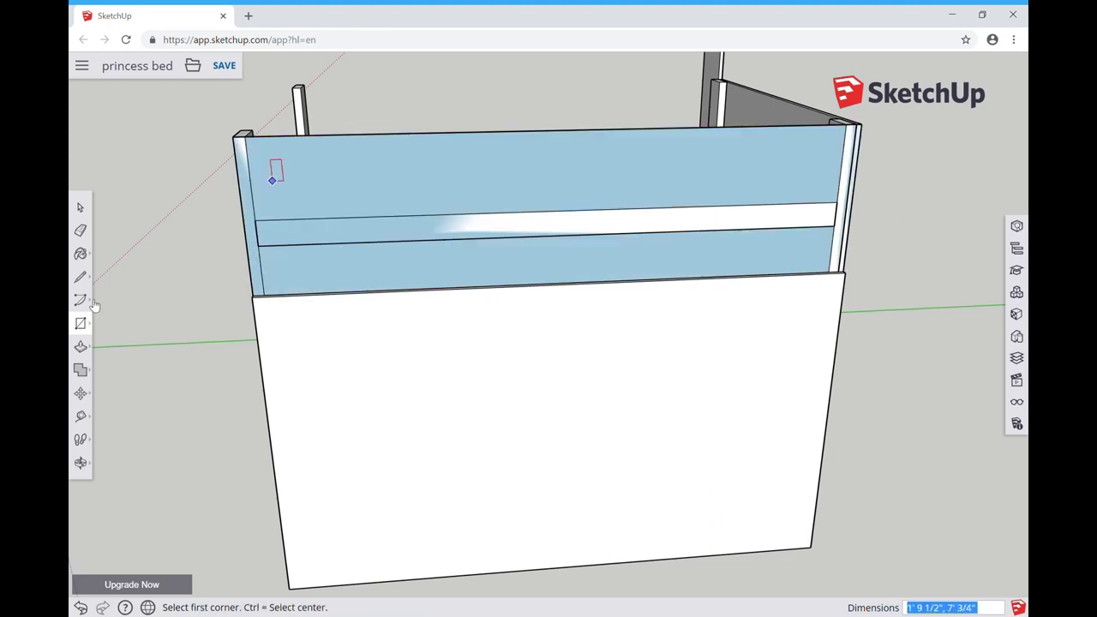
{"action": "key", "text": "p"}
{"action": "middle_click_drag", "start_coordinate": [350, 218], "coordinate": [411, 333]}
{"action": "scroll", "coordinate": [411, 334], "scroll_direction": "down", "scroll_amount": 3}
{"action": "type", "text": "r"}
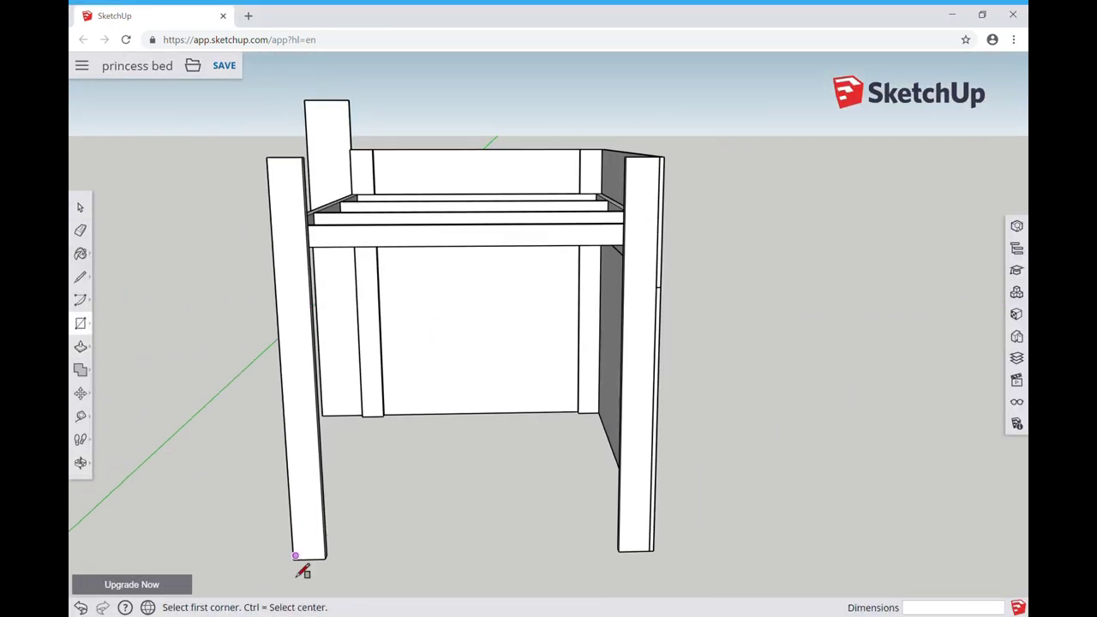
{"action": "type", "text": "3'11 1/2,6'9 1/2"}
{"action": "key", "text": "Return"}
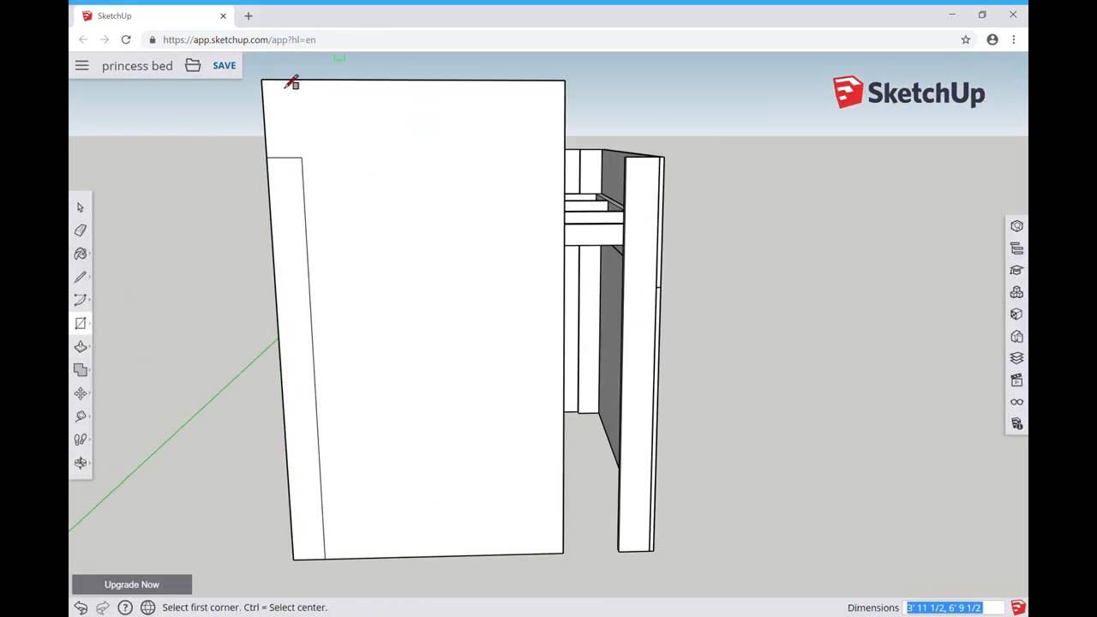
Copy the tall panel to the right and make the copy a component.
{"action": "key", "text": "space"}
{"action": "left_click", "coordinate": [403, 269]}
{"action": "middle_click_drag", "start_coordinate": [404, 269], "coordinate": [592, 274]}
{"action": "key", "text": "m"}
{"action": "left_click", "coordinate": [592, 274]}
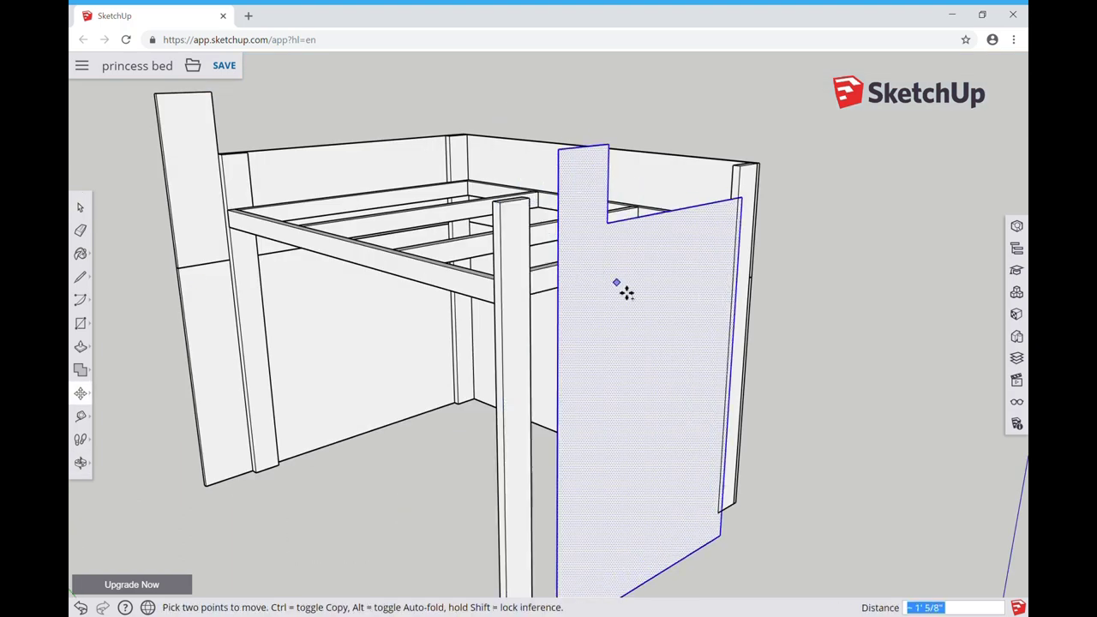
{"action": "key", "text": "ctrl"}
{"action": "left_click", "coordinate": [681, 301]}
{"action": "key", "text": "g"}
{"action": "left_click", "coordinate": [656, 509]}
Orbit around the panels to check them and begin a rectangle at the left post top.
{"action": "key", "text": "p"}
{"action": "mouse_move", "coordinate": [152, 202]}
{"action": "middle_mouse_down"}
{"action": "mouse_move", "coordinate": [643, 396]}
{"action": "mouse_move", "coordinate": [648, 445]}
{"action": "middle_mouse_up"}
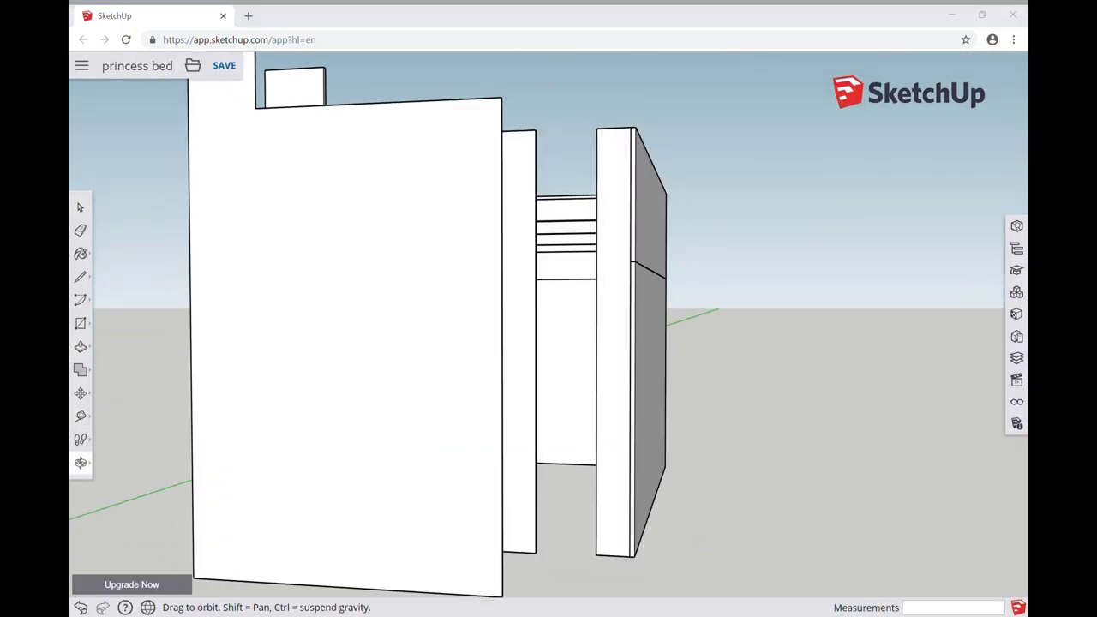
{"action": "mouse_move", "coordinate": [600, 141]}
{"action": "middle_mouse_down"}
{"action": "mouse_move", "coordinate": [597, 290]}
{"action": "mouse_move", "coordinate": [440, 357]}
{"action": "mouse_move", "coordinate": [494, 322]}
{"action": "middle_mouse_up"}
{"action": "key", "text": "space"}
{"action": "middle_click_drag", "start_coordinate": [572, 477], "coordinate": [789, 496]}
{"action": "key", "text": "t"}
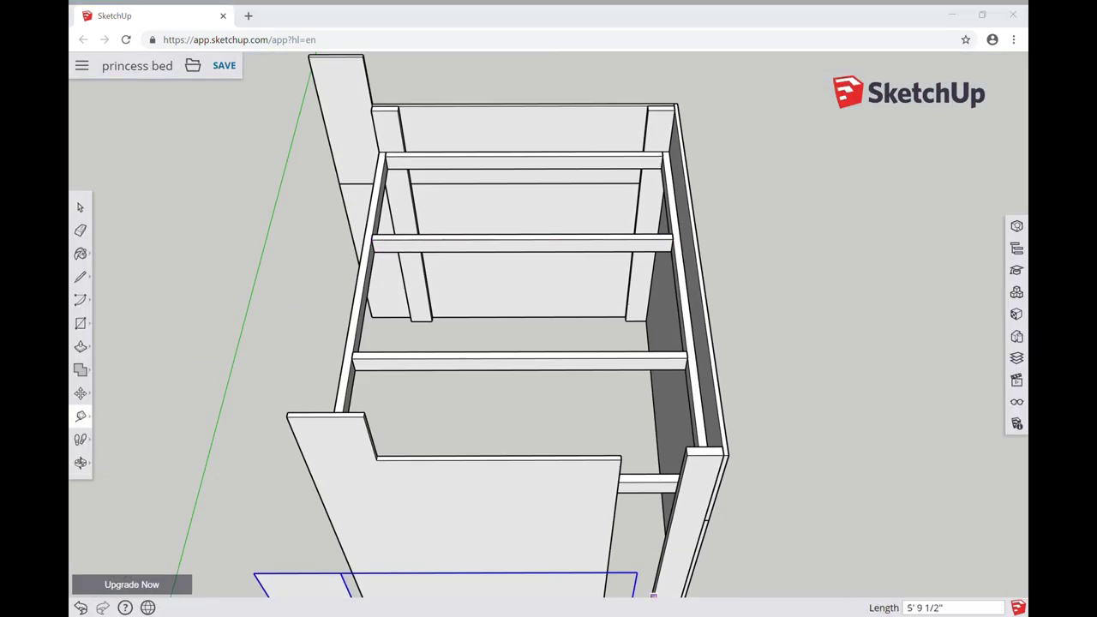
{"action": "mouse_move", "coordinate": [342, 457]}
{"action": "middle_mouse_down"}
{"action": "mouse_move", "coordinate": [714, 350]}
{"action": "mouse_move", "coordinate": [95, 348]}
{"action": "mouse_move", "coordinate": [472, 228]}
{"action": "mouse_move", "coordinate": [614, 277]}
{"action": "mouse_move", "coordinate": [575, 399]}
{"action": "middle_mouse_up"}
{"action": "key", "text": "space"}
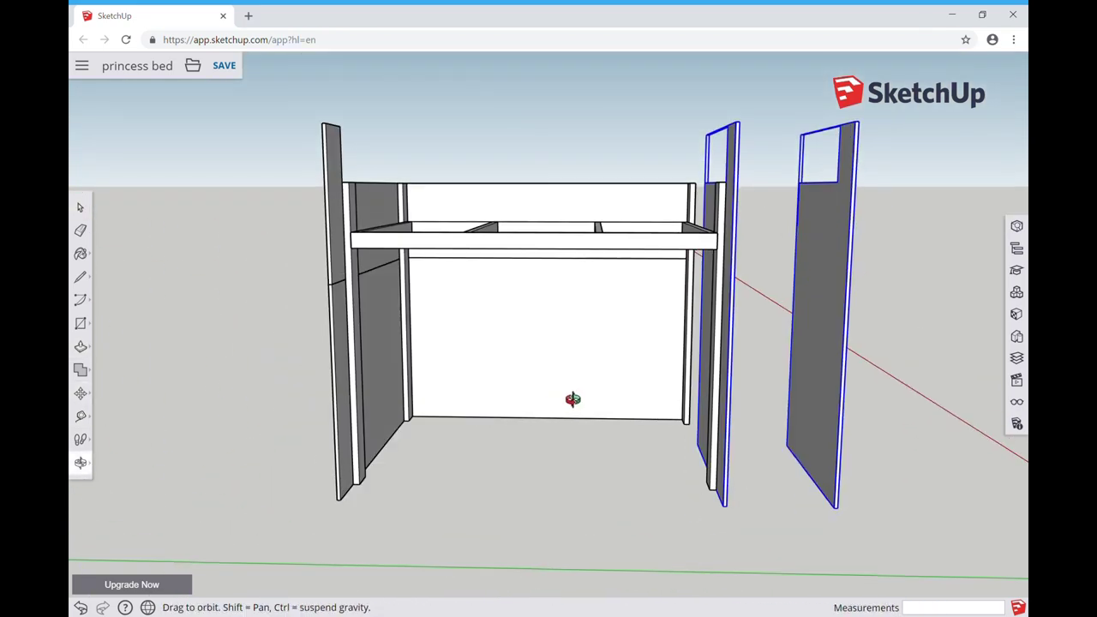
{"action": "key", "text": "r"}
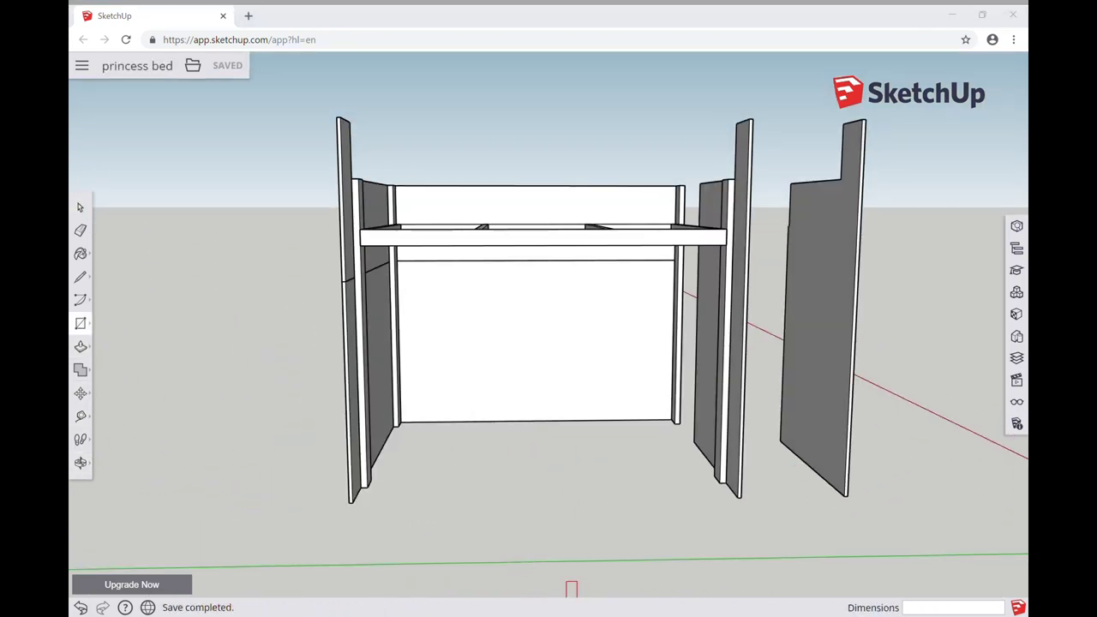
{"action": "left_click", "coordinate": [350, 122]}
Finish the rectangles over the left post top and on the post face.
{"action": "left_click", "coordinate": [406, 136]}
{"action": "key", "text": "space"}
{"action": "left_click", "coordinate": [419, 316]}
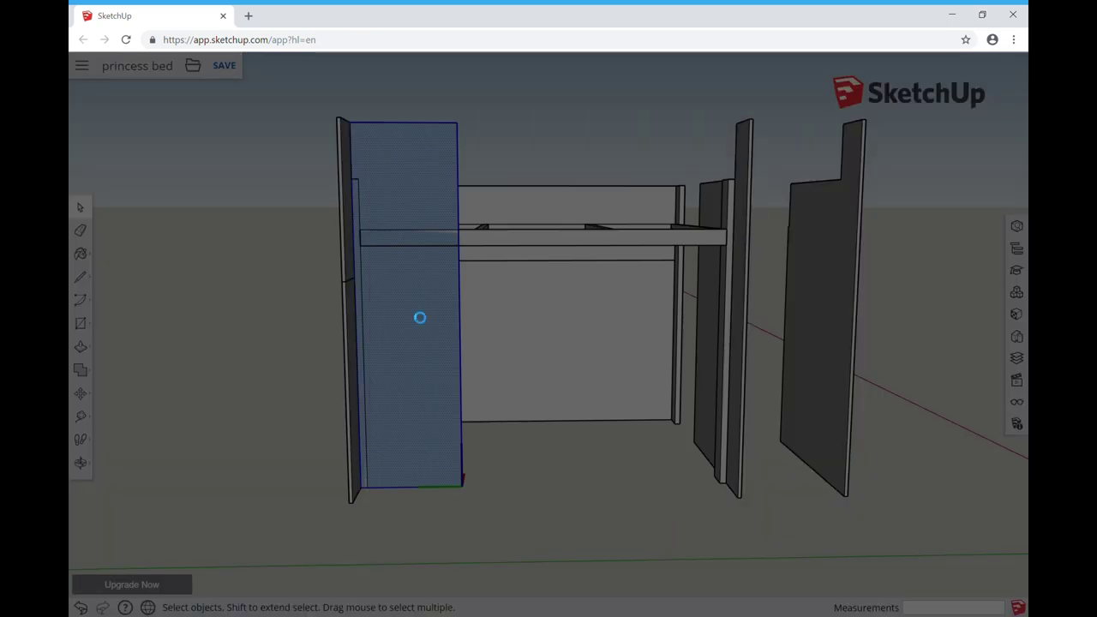
{"action": "middle_click_drag", "start_coordinate": [571, 477], "coordinate": [326, 506]}
{"action": "key", "text": "r"}
{"action": "left_click", "coordinate": [408, 130]}
{"action": "left_click", "coordinate": [361, 157]}
{"action": "key", "text": "space"}
{"action": "left_click", "coordinate": [397, 202]}
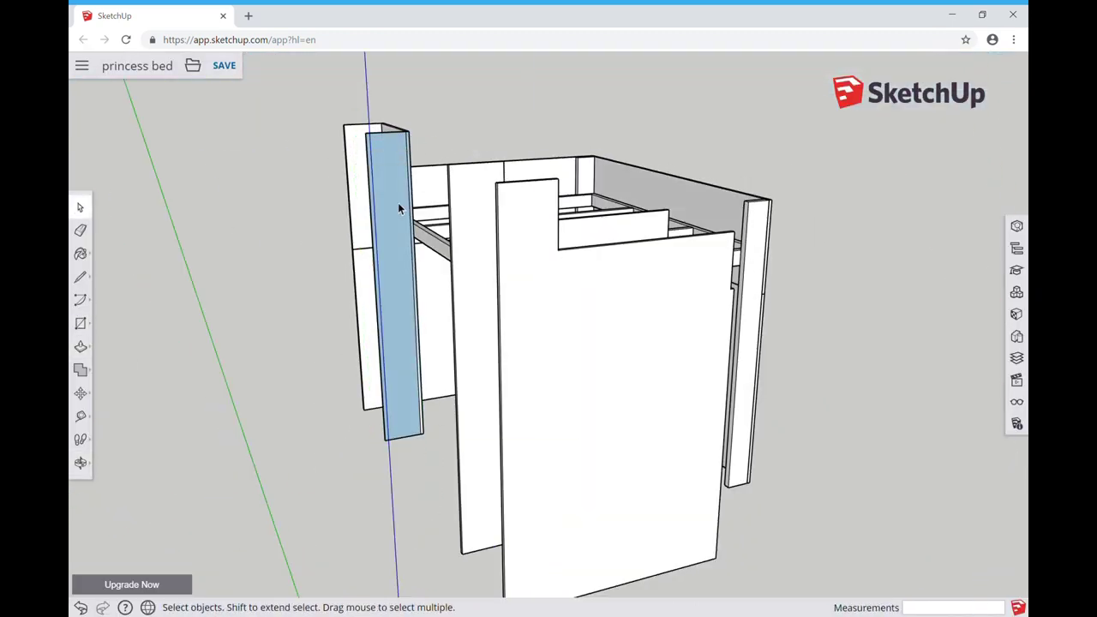
Fill the front opening under the bed with a new wall face.
{"action": "left_click", "coordinate": [184, 235]}
{"action": "middle_click_drag", "start_coordinate": [184, 234], "coordinate": [755, 494]}
{"action": "key", "text": "t"}
{"action": "scroll", "coordinate": [474, 490], "scroll_direction": "up", "scroll_amount": 2}
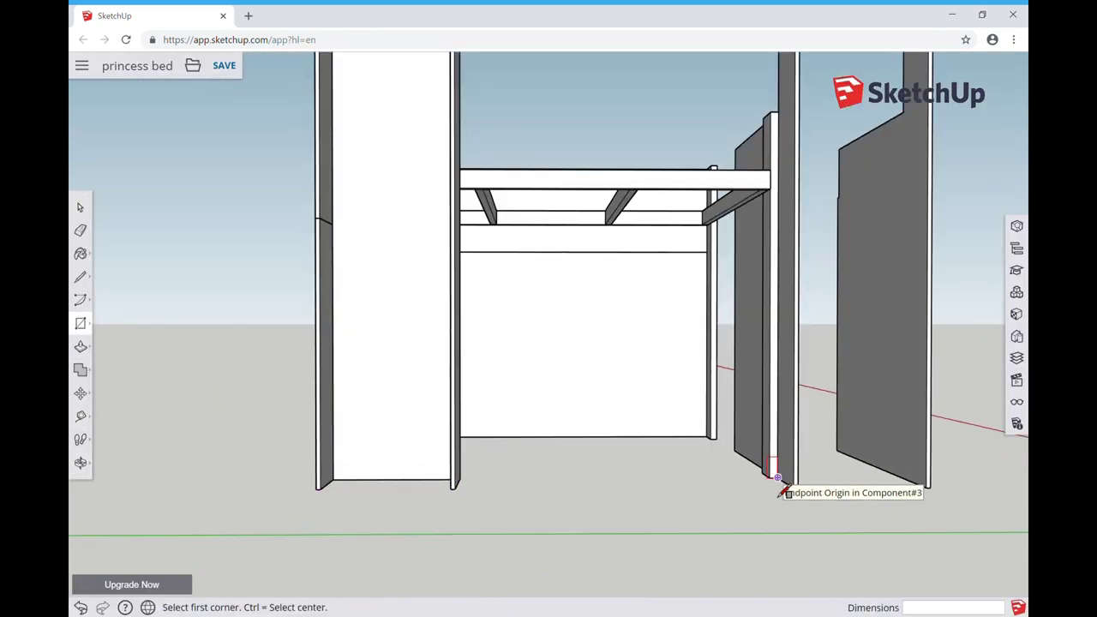
{"action": "left_click", "coordinate": [463, 114]}
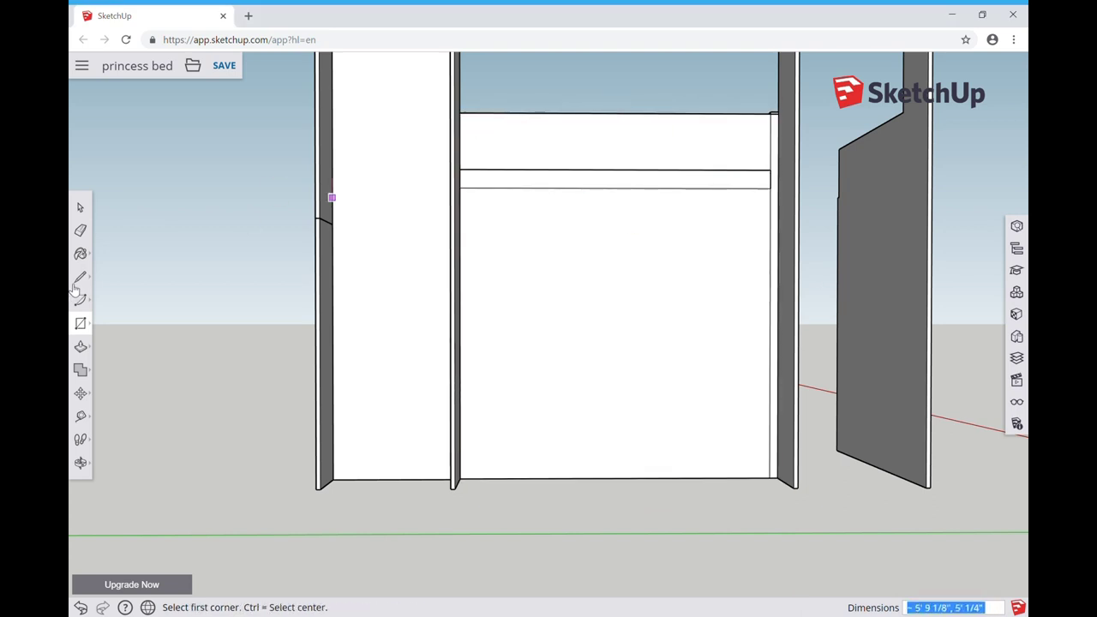
{"action": "key", "text": "space"}
{"action": "left_click", "coordinate": [701, 137]}
Outline the doorway on the front wall with lines and a semicircle arch.
{"action": "key", "text": "l"}
{"action": "left_click", "coordinate": [459, 479]}
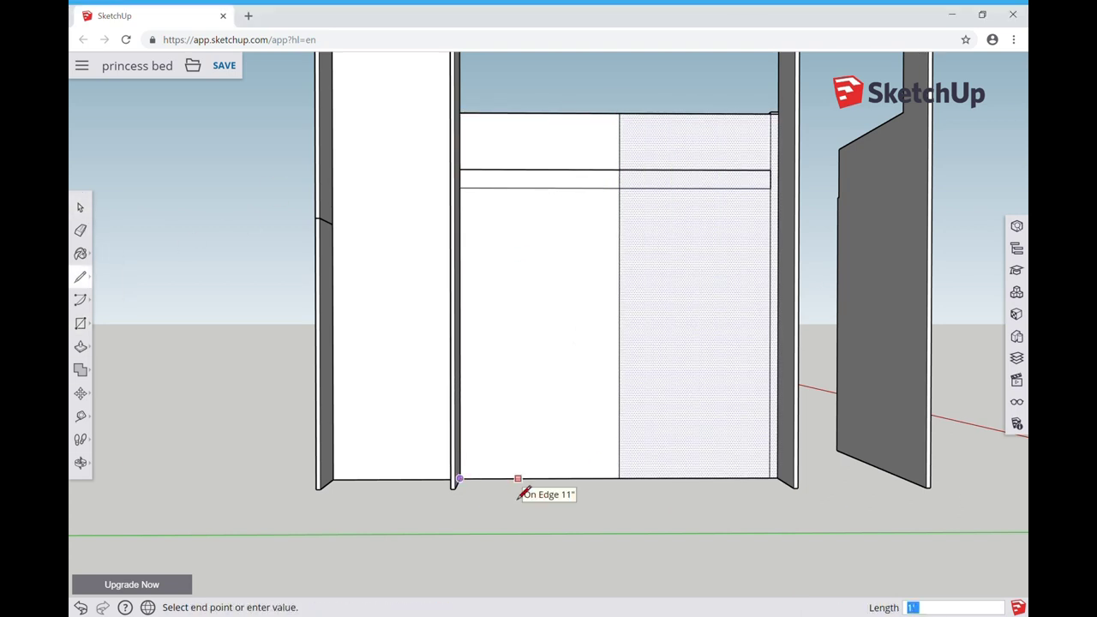
{"action": "left_click", "coordinate": [679, 478]}
{"action": "left_click", "coordinate": [678, 304]}
{"action": "left_click", "coordinate": [558, 304]}
{"action": "left_click", "coordinate": [558, 478]}
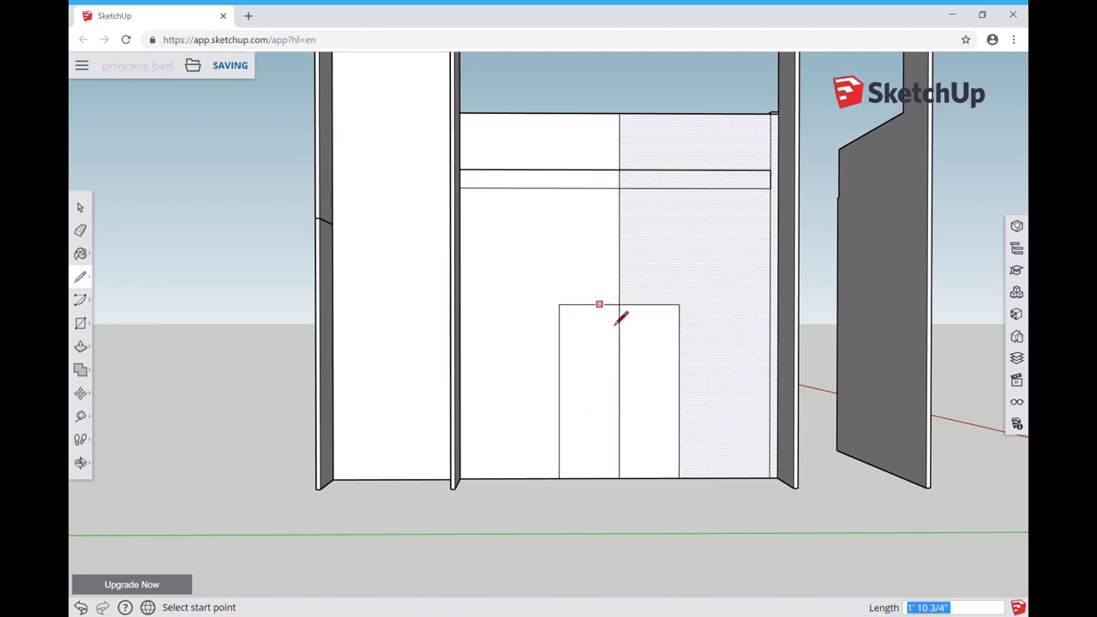
{"action": "left_click", "coordinate": [628, 257]}
{"action": "key", "text": "space"}
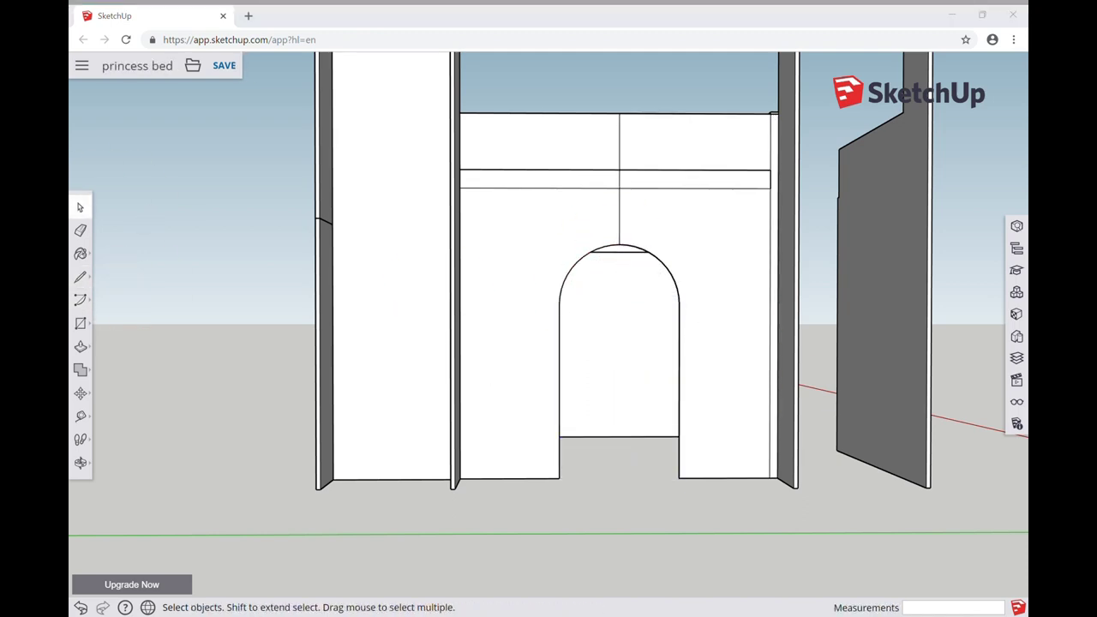
Outline the windows left and right of the doorway and delete the window face.
{"action": "key", "text": "l"}
{"action": "left_click", "coordinate": [509, 478]}
{"action": "left_click", "coordinate": [509, 363]}
{"action": "left_click", "coordinate": [538, 363]}
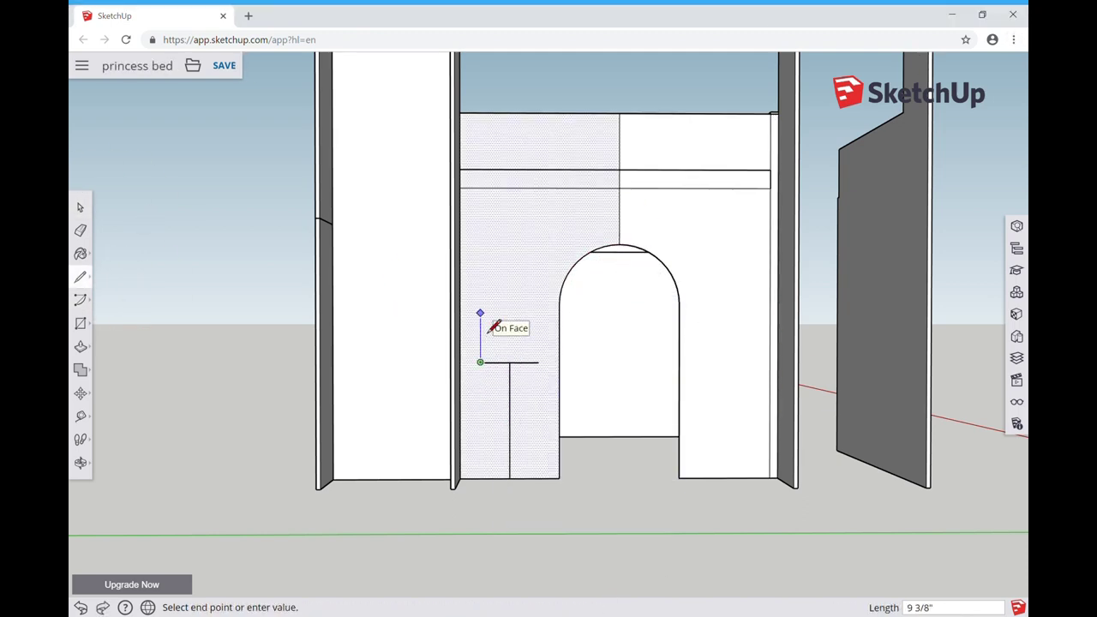
{"action": "key", "text": "l"}
{"action": "left_click", "coordinate": [728, 477]}
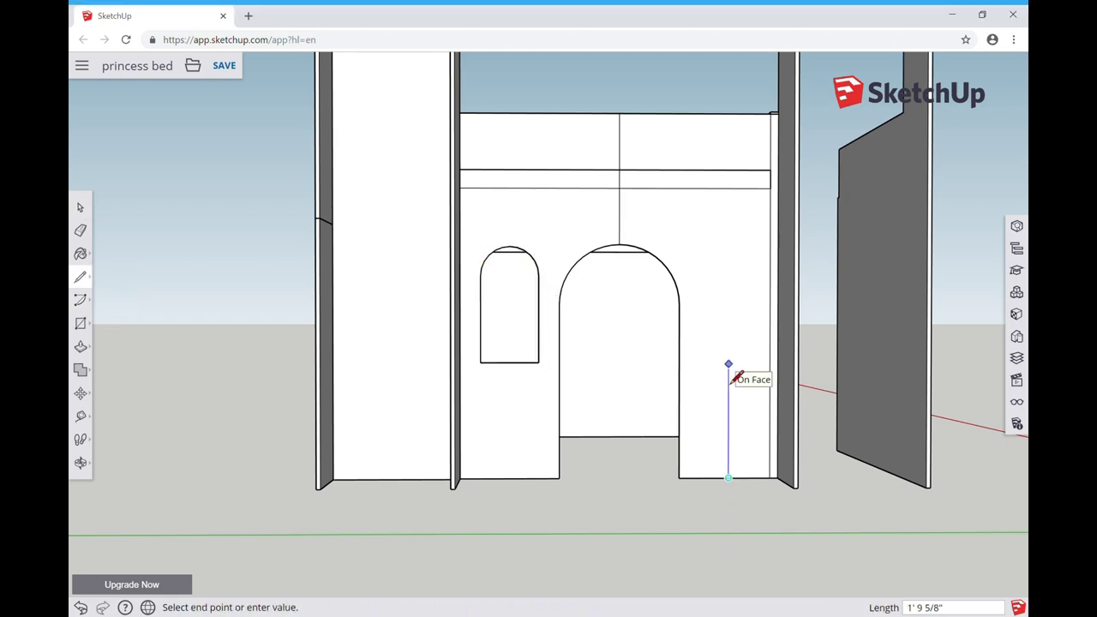
{"action": "left_click", "coordinate": [747, 383]}
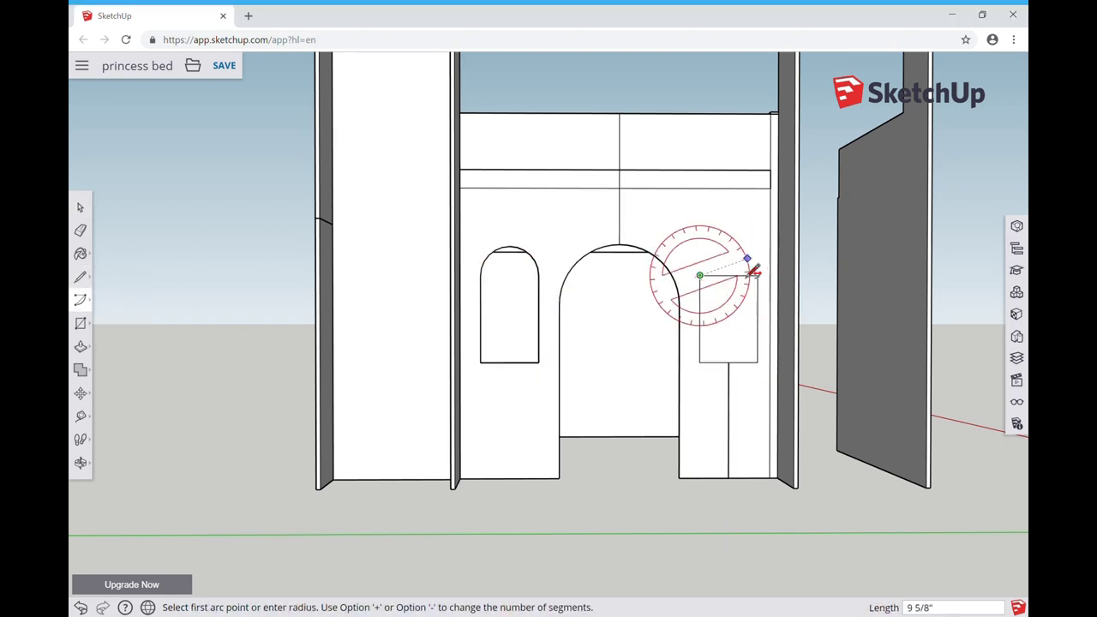
{"action": "key", "text": "Delete"}
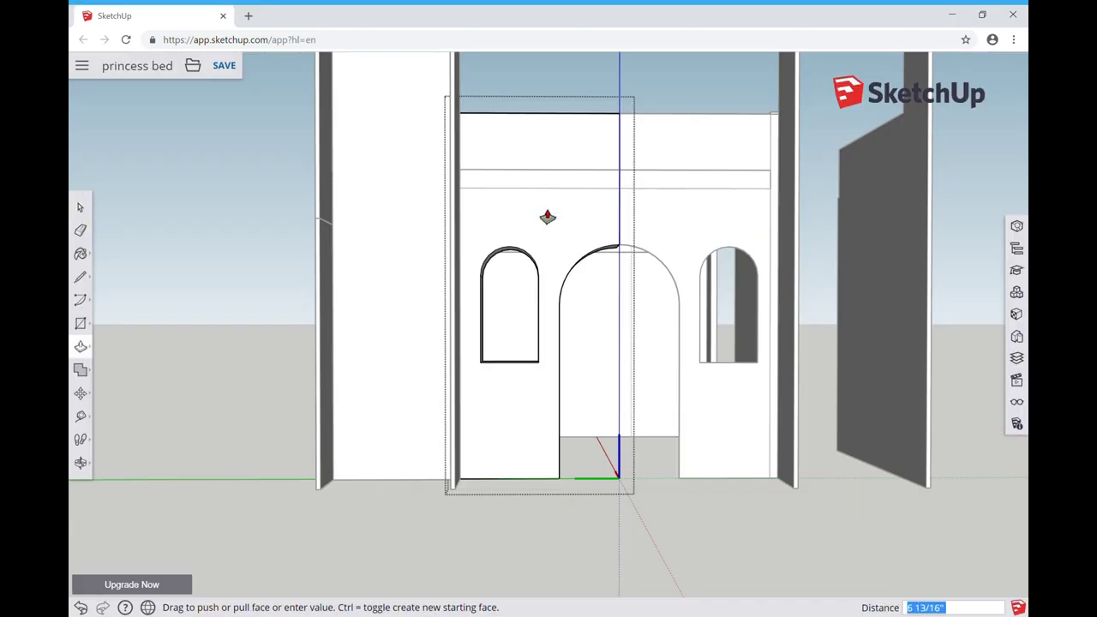
Push/Pull the front wall face to give it thickness.
{"action": "key", "text": "o"}
{"action": "key", "text": "p"}
{"action": "left_click", "coordinate": [685, 179]}
Thicken the front wall and draw a shelf rectangle between the end panels.
{"action": "middle_click_drag", "start_coordinate": [548, 206], "coordinate": [340, 431]}
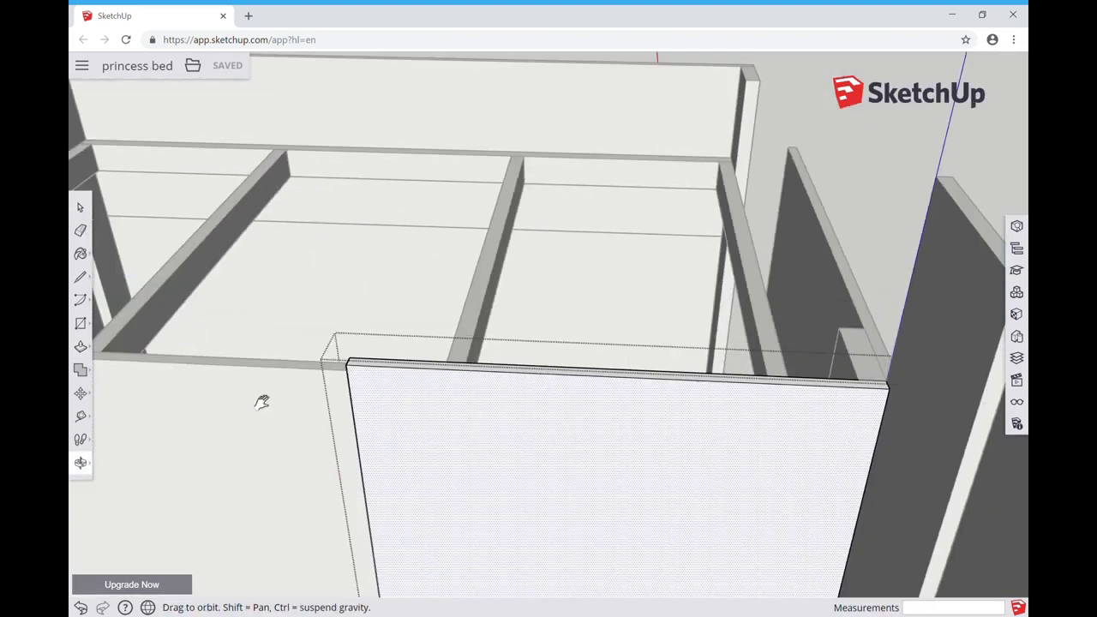
{"action": "middle_click_drag", "start_coordinate": [203, 341], "coordinate": [529, 436]}
{"action": "left_click_drag", "start_coordinate": [866, 226], "coordinate": [615, 531]}
{"action": "scroll", "coordinate": [614, 531], "scroll_direction": "up", "scroll_amount": 5}
{"action": "key", "text": "r"}
{"action": "left_click", "coordinate": [511, 549]}
{"action": "left_click", "coordinate": [762, 496]}
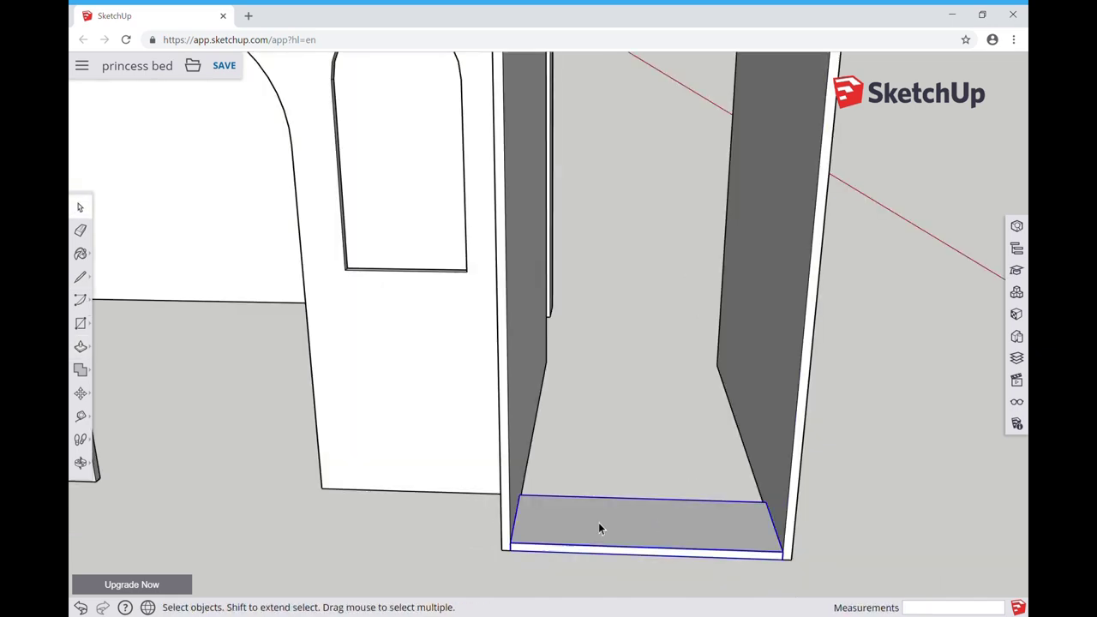
{"action": "key", "text": "m"}
{"action": "middle_click_drag", "start_coordinate": [644, 430], "coordinate": [463, 433]}
Draw a board rectangle above the shelf.
{"action": "key", "text": "r"}
{"action": "left_click", "coordinate": [592, 410]}
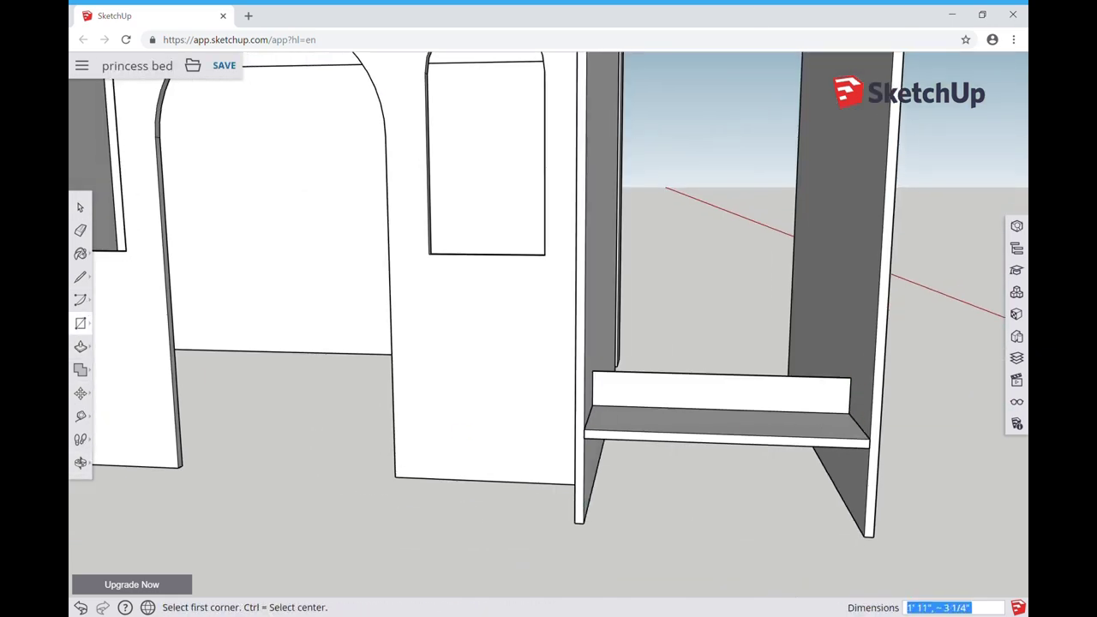
{"action": "left_click", "coordinate": [852, 328]}
{"action": "key", "text": "space"}
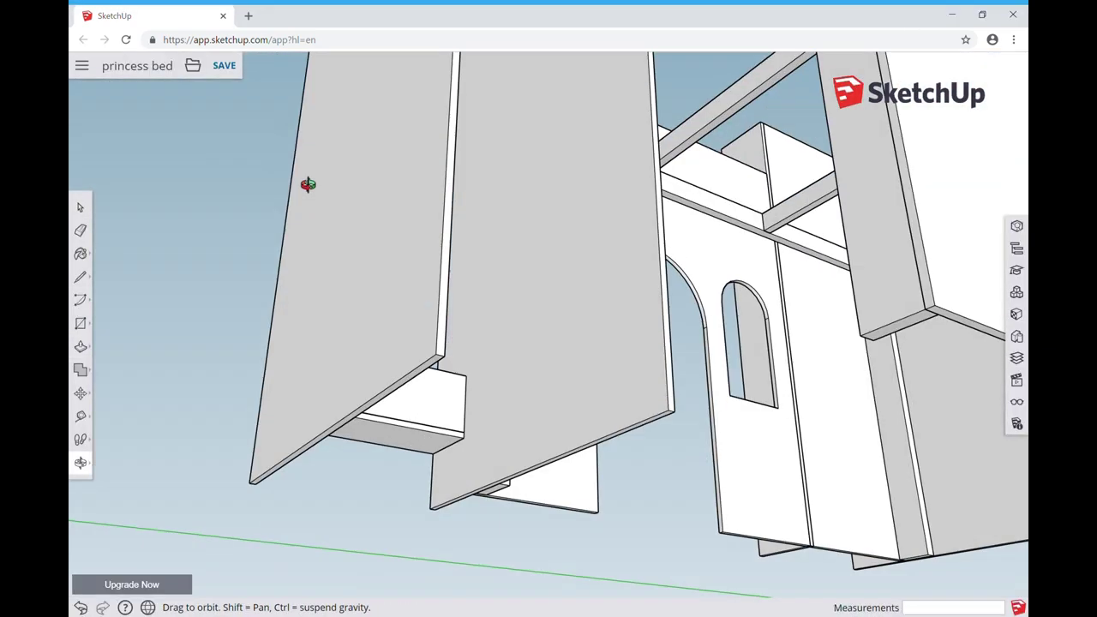
{"action": "middle_click_drag", "start_coordinate": [309, 184], "coordinate": [350, 433]}
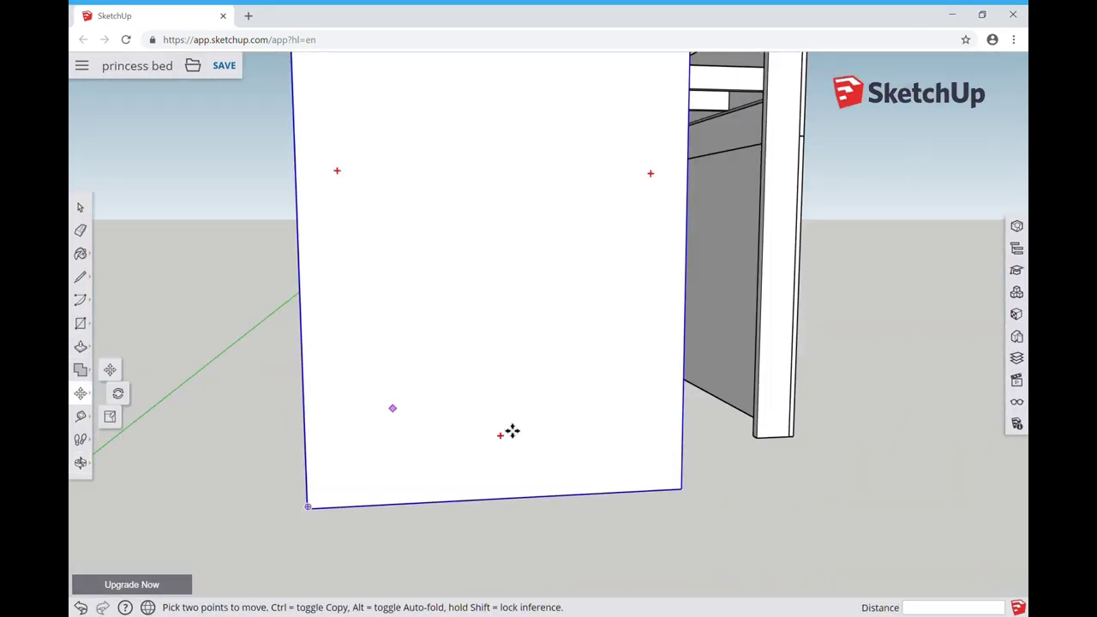
{"action": "key", "text": "m"}
{"action": "scroll", "coordinate": [387, 374], "scroll_direction": "up", "scroll_amount": 5}
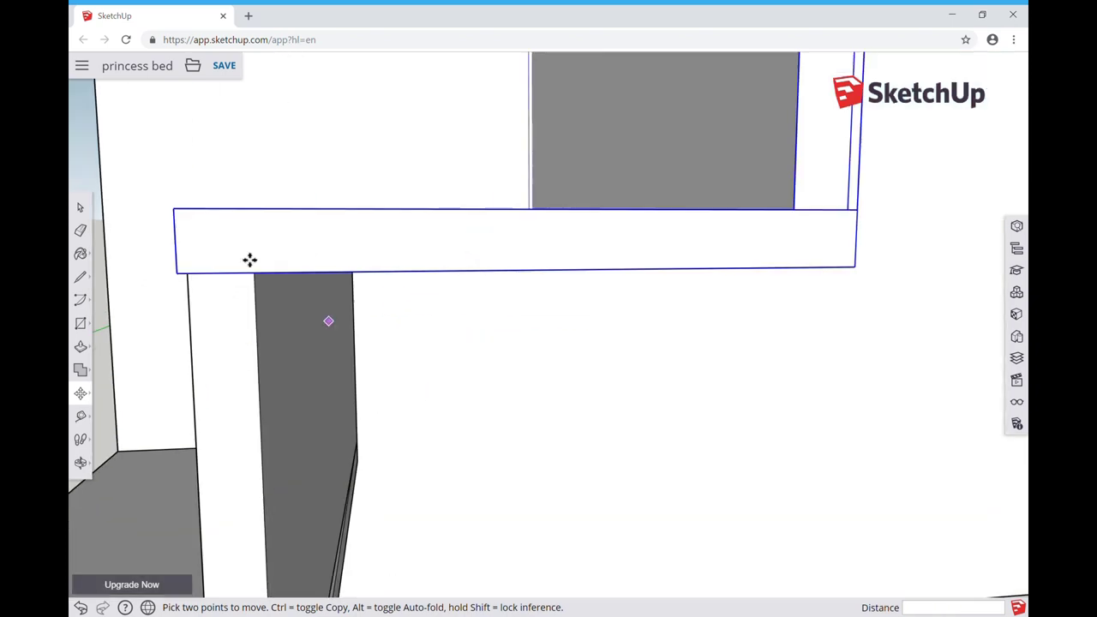
{"action": "mouse_move", "coordinate": [482, 328]}
{"action": "middle_mouse_down"}
{"action": "mouse_move", "coordinate": [214, 176]}
{"action": "mouse_move", "coordinate": [449, 328]}
{"action": "mouse_move", "coordinate": [386, 365]}
{"action": "middle_mouse_up"}
Copy the step pieces upward 7.75 inches apart to form the staircase.
{"action": "key", "text": "r"}
{"action": "left_click", "coordinate": [264, 385]}
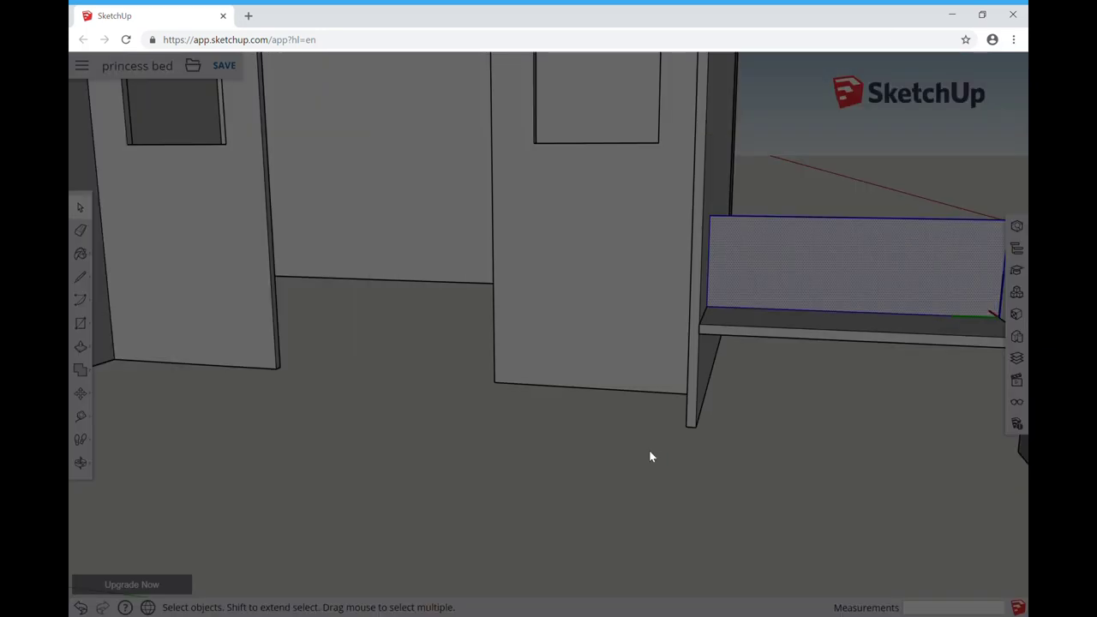
{"action": "middle_click_drag", "start_coordinate": [648, 450], "coordinate": [465, 357]}
{"action": "key", "text": "m"}
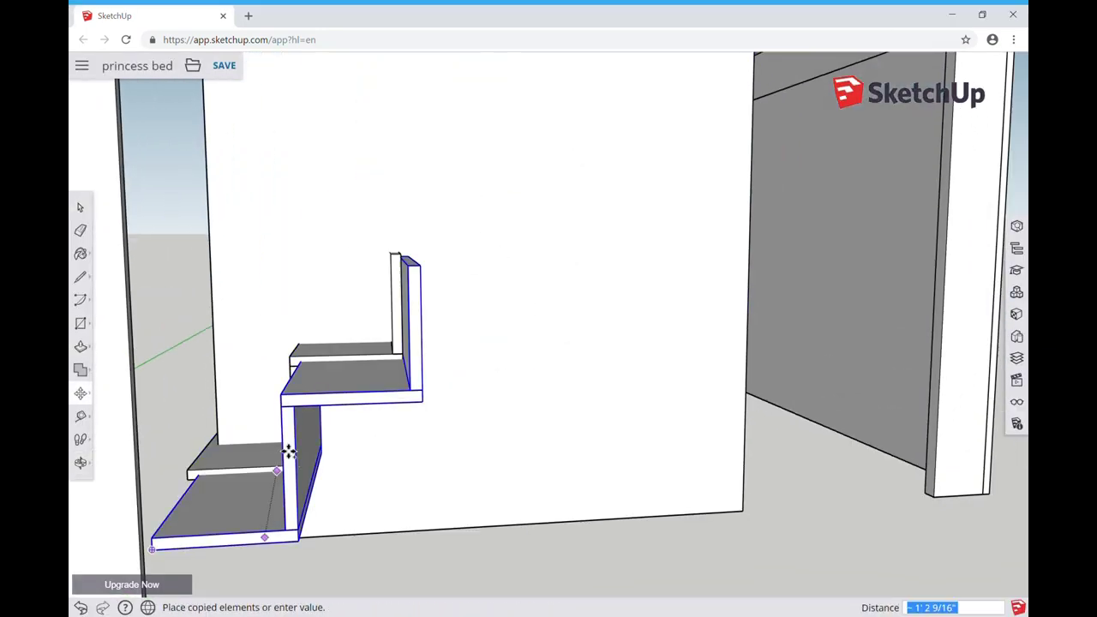
{"action": "middle_click_drag", "start_coordinate": [349, 220], "coordinate": [466, 337]}
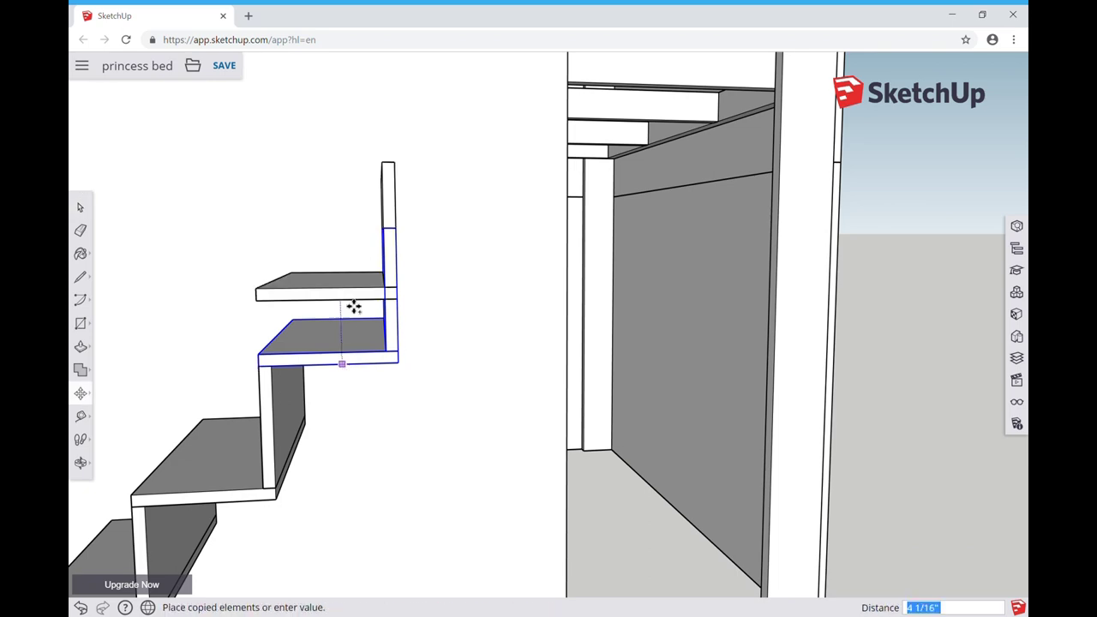
{"action": "type", "text": "7.75"}
{"action": "key", "text": "Return"}
{"action": "mouse_move", "coordinate": [353, 307]}
{"action": "middle_mouse_down"}
{"action": "mouse_move", "coordinate": [607, 306]}
{"action": "mouse_move", "coordinate": [198, 330]}
{"action": "middle_mouse_up"}
{"action": "mouse_move", "coordinate": [227, 269]}
{"action": "middle_mouse_down"}
{"action": "mouse_move", "coordinate": [639, 345]}
{"action": "mouse_move", "coordinate": [629, 309]}
{"action": "middle_mouse_up"}
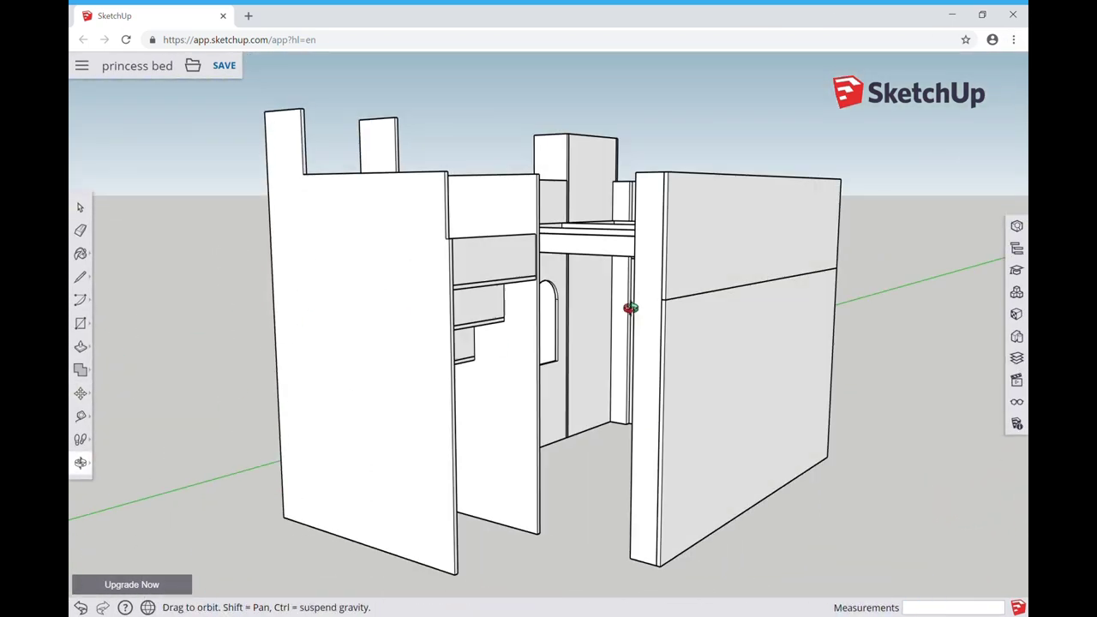
Move the small support block up under the stair treads and check the staircase side.
{"action": "scroll", "coordinate": [630, 308], "scroll_direction": "up", "scroll_amount": 5}
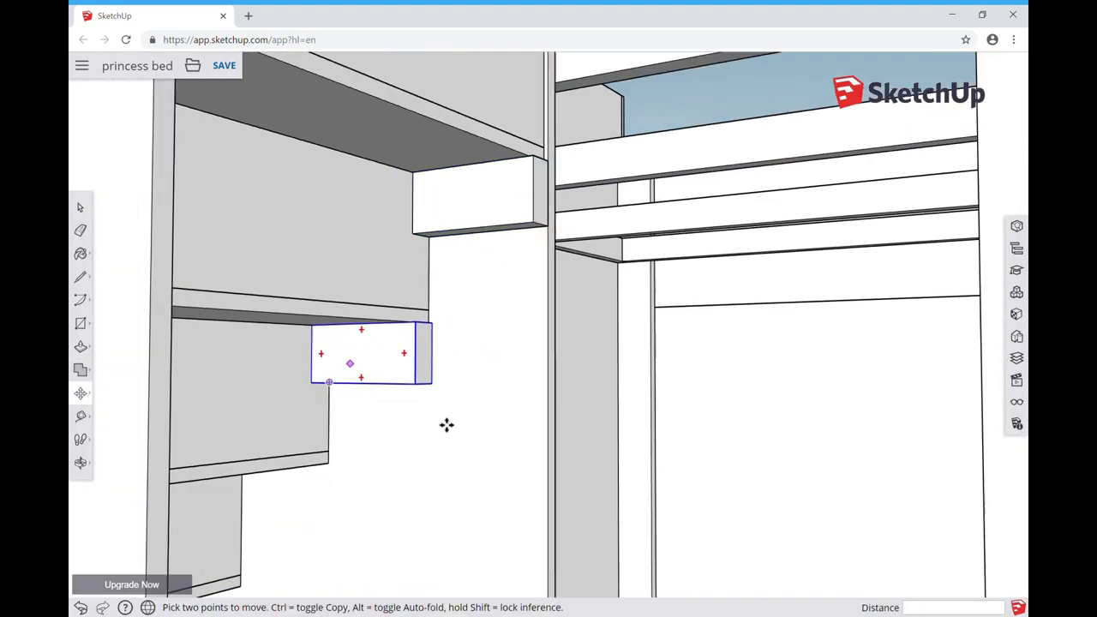
{"action": "middle_click_drag", "start_coordinate": [446, 425], "coordinate": [485, 103]}
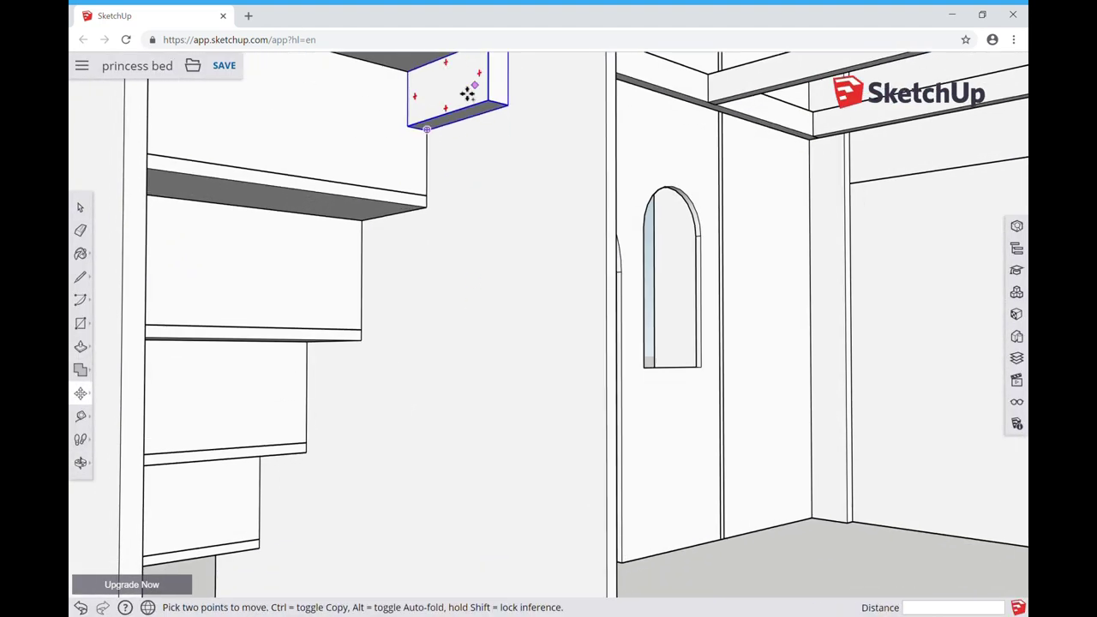
{"action": "mouse_move", "coordinate": [390, 249]}
{"action": "middle_mouse_down"}
{"action": "mouse_move", "coordinate": [355, 477]}
{"action": "mouse_move", "coordinate": [300, 385]}
{"action": "middle_mouse_up"}
{"action": "middle_click_drag", "start_coordinate": [759, 29], "coordinate": [484, 210]}
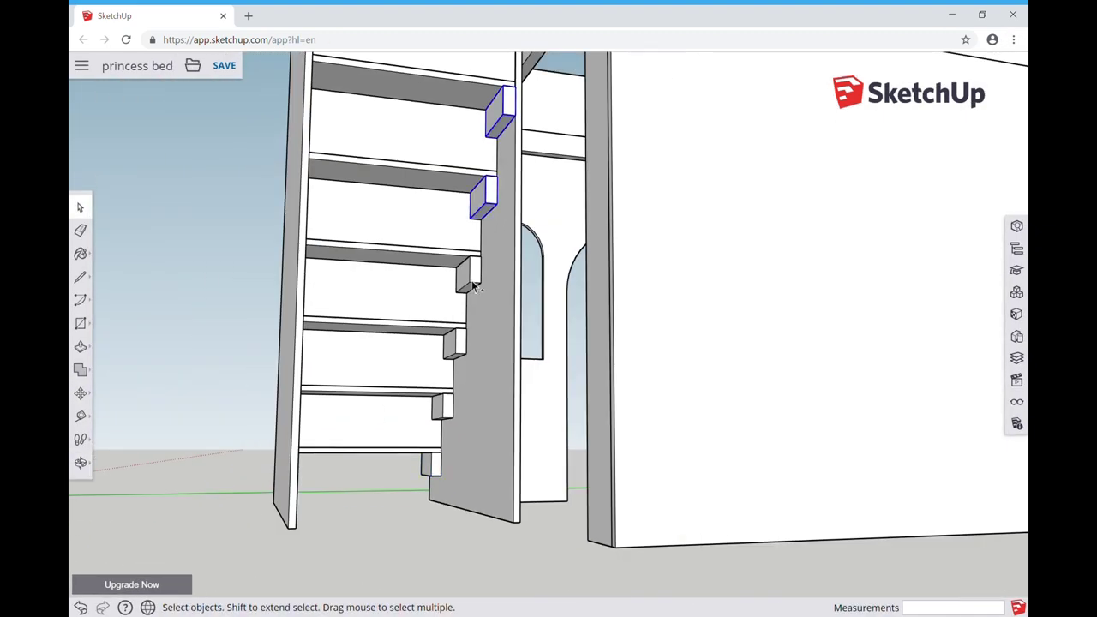
{"action": "mouse_move", "coordinate": [352, 476]}
{"action": "middle_mouse_down"}
{"action": "mouse_move", "coordinate": [698, 277]}
{"action": "mouse_move", "coordinate": [208, 215]}
{"action": "mouse_move", "coordinate": [132, 308]}
{"action": "mouse_move", "coordinate": [412, 278]}
{"action": "mouse_move", "coordinate": [321, 291]}
{"action": "mouse_move", "coordinate": [654, 306]}
{"action": "mouse_move", "coordinate": [555, 549]}
{"action": "mouse_move", "coordinate": [360, 282]}
{"action": "mouse_move", "coordinate": [177, 277]}
{"action": "mouse_move", "coordinate": [505, 320]}
{"action": "mouse_move", "coordinate": [86, 212]}
{"action": "middle_mouse_up"}
{"action": "mouse_move", "coordinate": [474, 179]}
{"action": "middle_mouse_down"}
{"action": "mouse_move", "coordinate": [548, 269]}
{"action": "mouse_move", "coordinate": [551, 147]}
{"action": "mouse_move", "coordinate": [343, 289]}
{"action": "mouse_move", "coordinate": [564, 272]}
{"action": "mouse_move", "coordinate": [725, 286]}
{"action": "middle_mouse_up"}
Choose an option from the bed frame component's context menu and Push/Pull the rails.
{"action": "right_click", "coordinate": [693, 259]}
{"action": "left_click", "coordinate": [689, 416]}
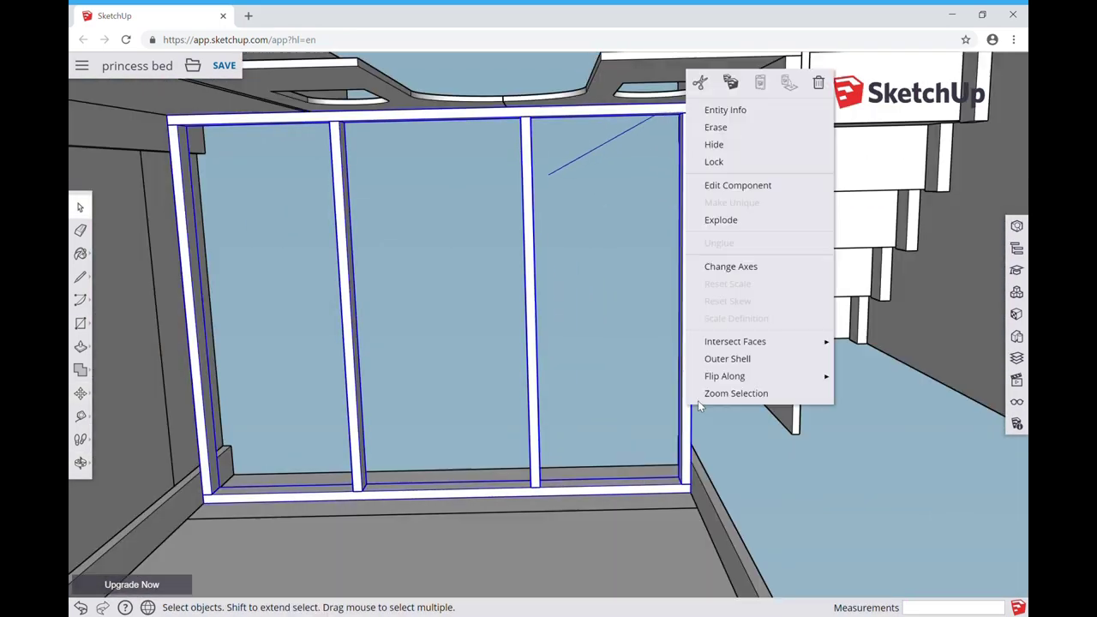
{"action": "mouse_move", "coordinate": [283, 178]}
{"action": "middle_mouse_down"}
{"action": "mouse_move", "coordinate": [677, 154]}
{"action": "mouse_move", "coordinate": [753, 311]}
{"action": "mouse_move", "coordinate": [702, 179]}
{"action": "mouse_move", "coordinate": [776, 158]}
{"action": "middle_mouse_up"}
{"action": "key", "text": "p"}
{"action": "scroll", "coordinate": [776, 158], "scroll_direction": "down", "scroll_amount": 3}
{"action": "mouse_move", "coordinate": [727, 215]}
{"action": "middle_mouse_down"}
{"action": "mouse_move", "coordinate": [282, 262]}
{"action": "mouse_move", "coordinate": [584, 289]}
{"action": "middle_mouse_up"}
Begin sliding a long rail along the right side of the slatted platform frame.
{"action": "key", "text": "space"}
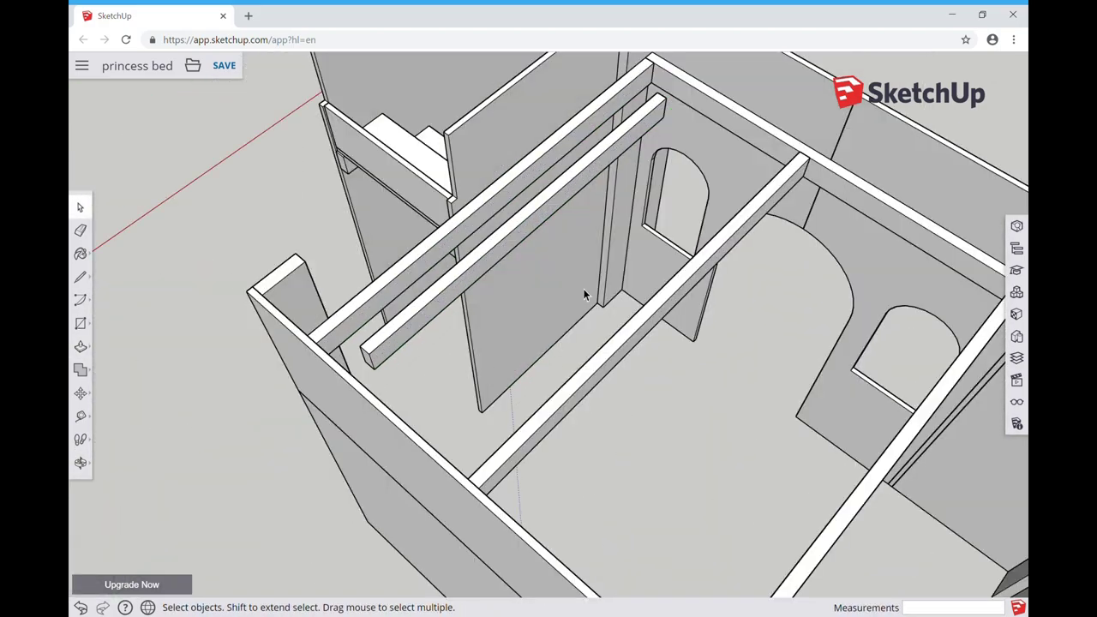
{"action": "key", "text": "m"}
{"action": "scroll", "coordinate": [423, 308], "scroll_direction": "up", "scroll_amount": 10}
{"action": "scroll", "coordinate": [424, 308], "scroll_direction": "down", "scroll_amount": 5}
{"action": "mouse_move", "coordinate": [424, 309]}
{"action": "middle_mouse_down"}
{"action": "mouse_move", "coordinate": [894, 331]}
{"action": "mouse_move", "coordinate": [345, 319]}
{"action": "middle_mouse_up"}
{"action": "key", "text": "space"}
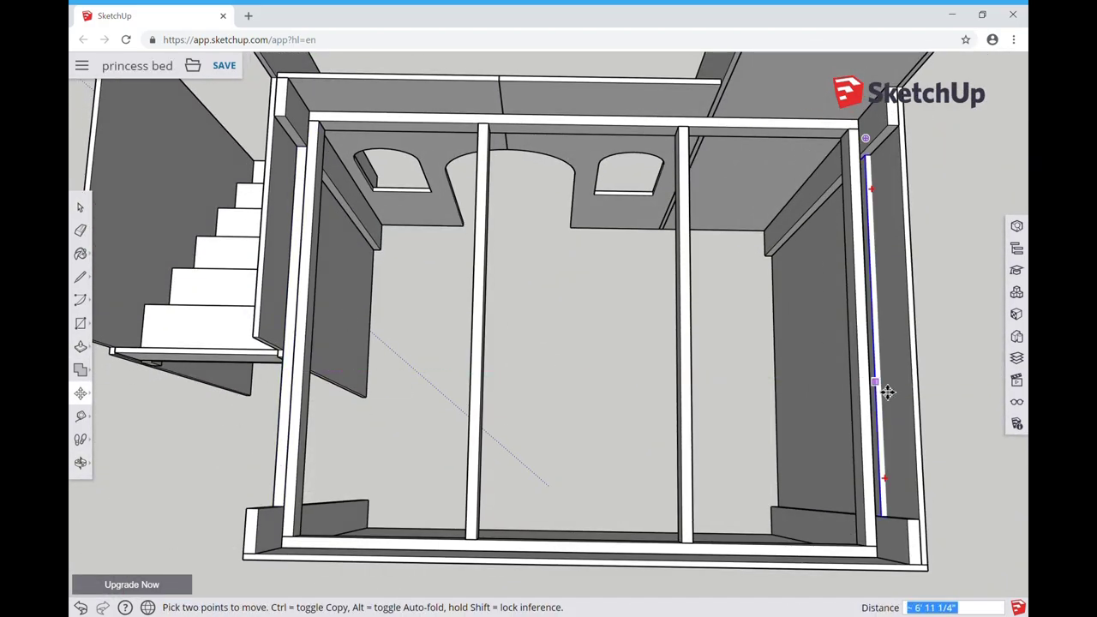
Carry the beam up to the top of the stairs to frame the landing.
{"action": "middle_click_drag", "start_coordinate": [887, 391], "coordinate": [885, 365]}
{"action": "scroll", "coordinate": [910, 587], "scroll_direction": "up", "scroll_amount": 5}
{"action": "scroll", "coordinate": [558, 448], "scroll_direction": "up", "scroll_amount": 3}
{"action": "scroll", "coordinate": [557, 448], "scroll_direction": "down", "scroll_amount": 6}
{"action": "mouse_move", "coordinate": [558, 448]}
{"action": "middle_mouse_down"}
{"action": "mouse_move", "coordinate": [655, 404]}
{"action": "mouse_move", "coordinate": [312, 384]}
{"action": "middle_mouse_up"}
{"action": "scroll", "coordinate": [655, 404], "scroll_direction": "up", "scroll_amount": 5}
{"action": "key", "text": "space"}
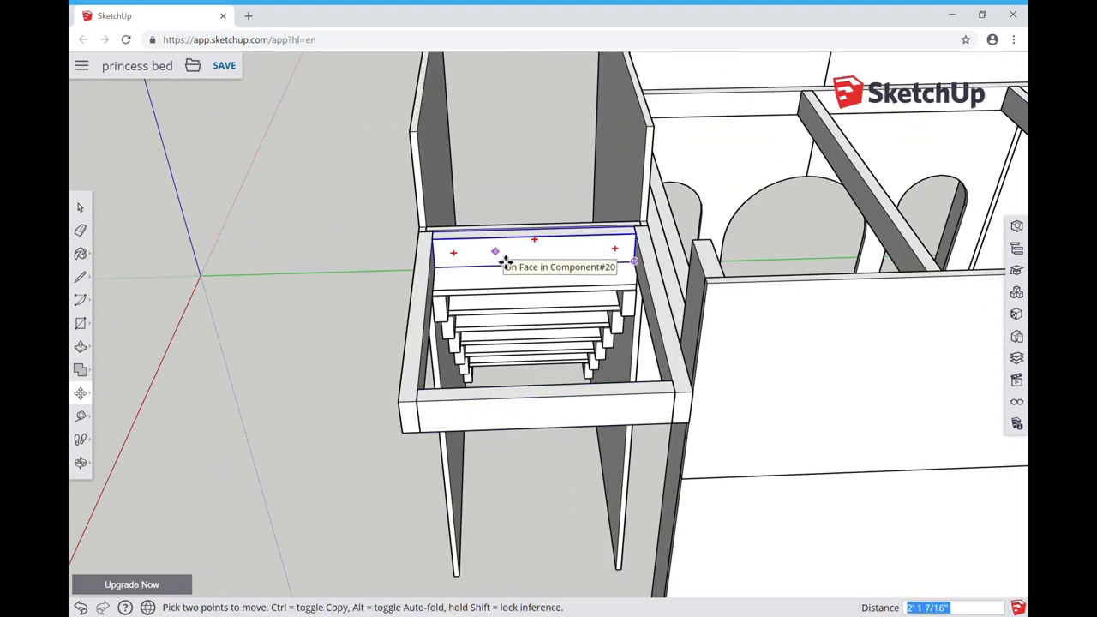
{"action": "middle_click_drag", "start_coordinate": [506, 261], "coordinate": [443, 367]}
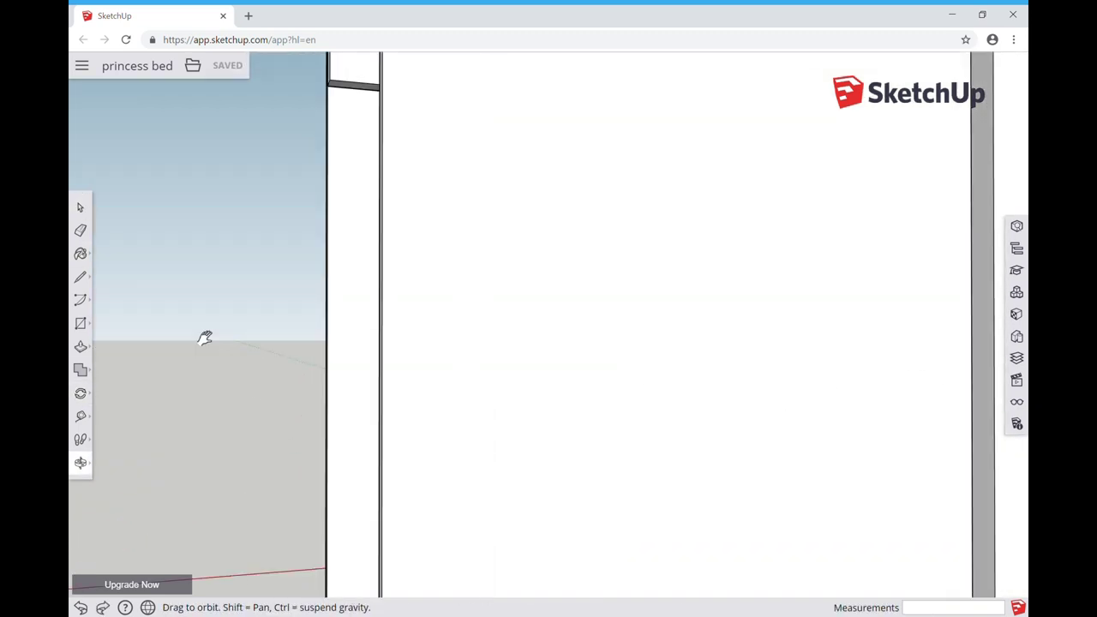
{"action": "mouse_move", "coordinate": [206, 335]}
{"action": "left_mouse_down"}
{"action": "mouse_move", "coordinate": [321, 335]}
{"action": "mouse_move", "coordinate": [440, 480]}
{"action": "left_mouse_up"}
{"action": "middle_click_drag", "start_coordinate": [439, 480], "coordinate": [472, 142]}
Rotate the beam about its top end to match the stair angle.
{"action": "left_click", "coordinate": [536, 273]}
{"action": "middle_click_drag", "start_coordinate": [536, 272], "coordinate": [211, 300]}
{"action": "left_click", "coordinate": [79, 346]}
{"action": "key", "text": "q"}
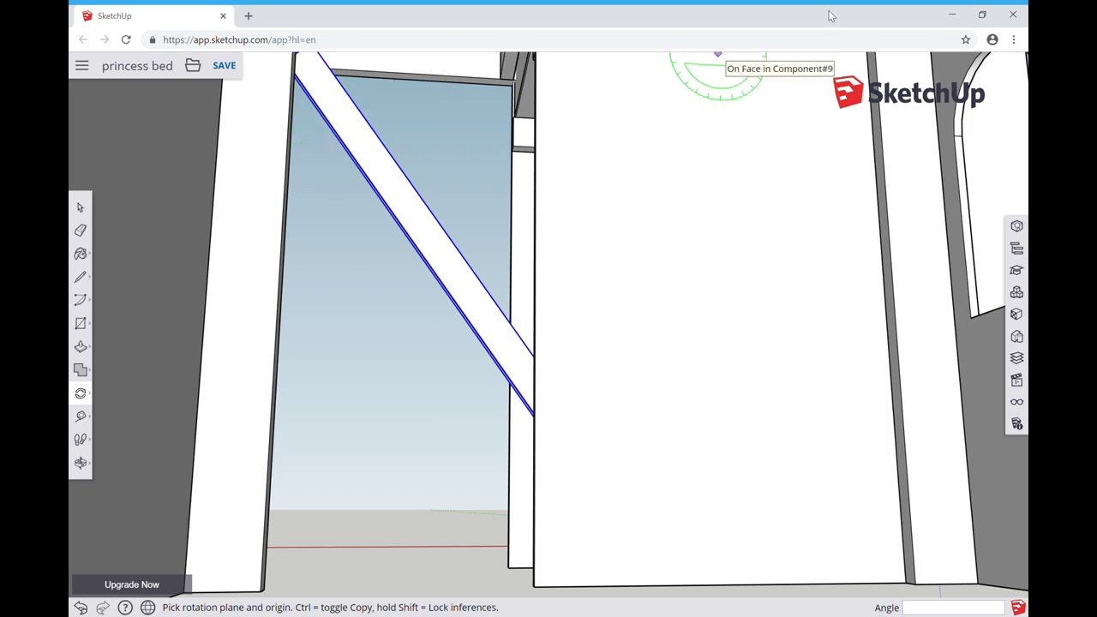
{"action": "left_click", "coordinate": [294, 69]}
{"action": "mouse_move", "coordinate": [366, 133]}
{"action": "middle_mouse_down"}
{"action": "mouse_move", "coordinate": [348, 184]}
{"action": "mouse_move", "coordinate": [474, 557]}
{"action": "mouse_move", "coordinate": [487, 237]}
{"action": "mouse_move", "coordinate": [344, 400]}
{"action": "mouse_move", "coordinate": [642, 516]}
{"action": "mouse_move", "coordinate": [599, 556]}
{"action": "middle_mouse_up"}
Copy the angled stringer along the staircase's open side and Push/Pull its foot.
{"action": "key", "text": "m"}
{"action": "left_click", "coordinate": [599, 555]}
{"action": "key", "text": "ctrl"}
{"action": "mouse_move", "coordinate": [548, 511]}
{"action": "middle_mouse_down"}
{"action": "mouse_move", "coordinate": [263, 558]}
{"action": "mouse_move", "coordinate": [392, 465]}
{"action": "mouse_move", "coordinate": [348, 451]}
{"action": "mouse_move", "coordinate": [312, 483]}
{"action": "mouse_move", "coordinate": [311, 460]}
{"action": "middle_mouse_up"}
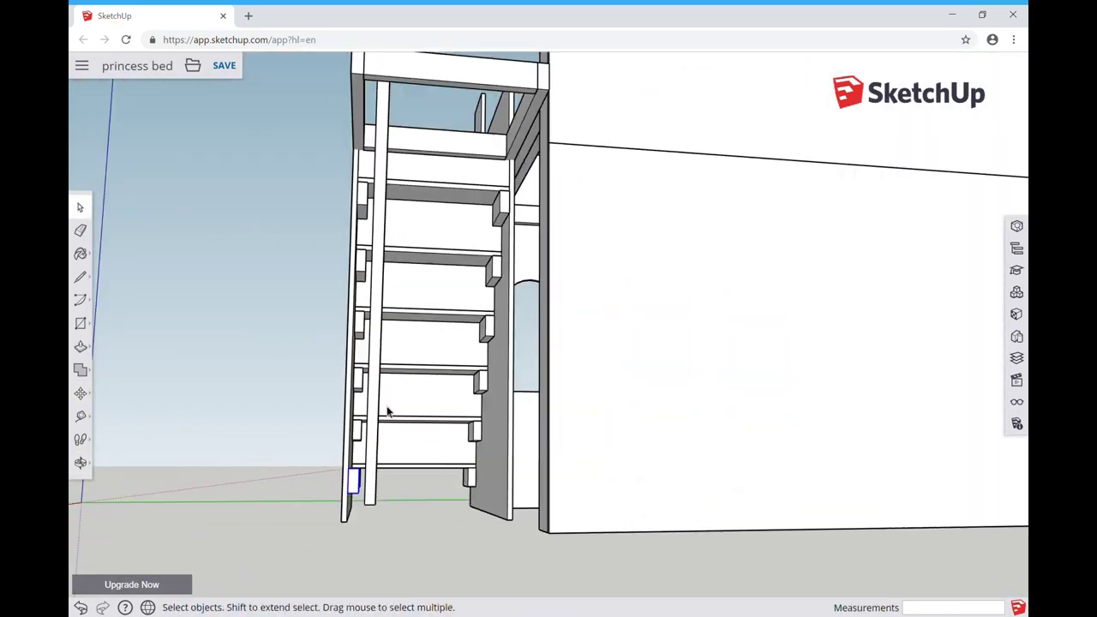
{"action": "key", "text": "p"}
{"action": "left_click", "coordinate": [349, 482]}
{"action": "left_click", "coordinate": [353, 244]}
{"action": "mouse_move", "coordinate": [353, 244]}
{"action": "middle_mouse_down"}
{"action": "mouse_move", "coordinate": [303, 396]}
{"action": "mouse_move", "coordinate": [242, 330]}
{"action": "mouse_move", "coordinate": [374, 274]}
{"action": "middle_mouse_up"}
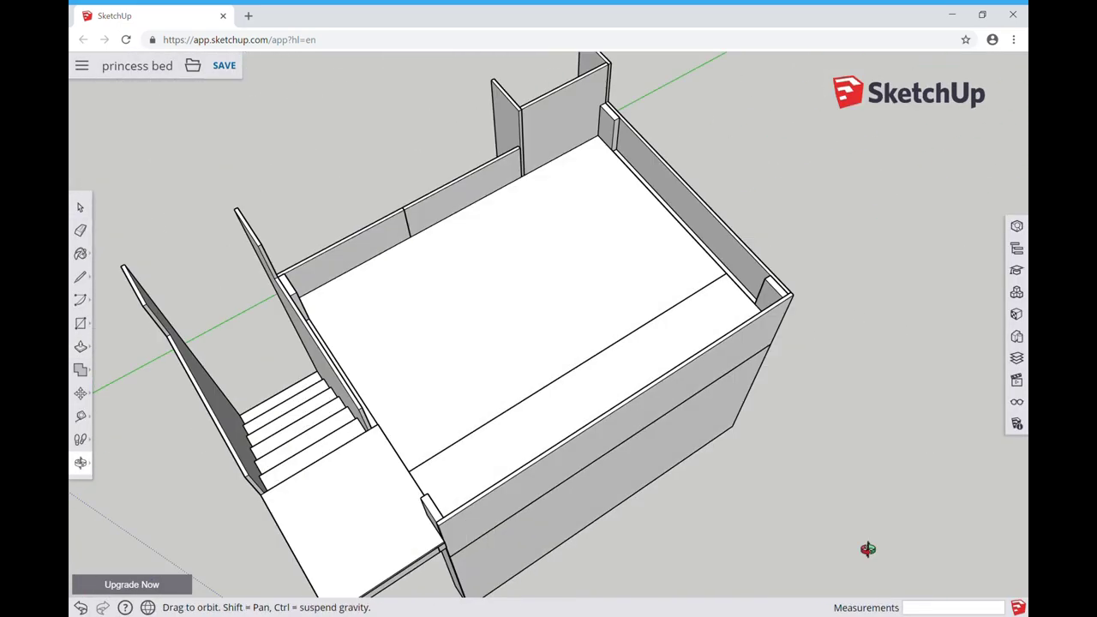
From a near top-down view of the bed, start the guard panel line at the column's top corner.
{"action": "left_click_drag", "start_coordinate": [867, 549], "coordinate": [764, 566]}
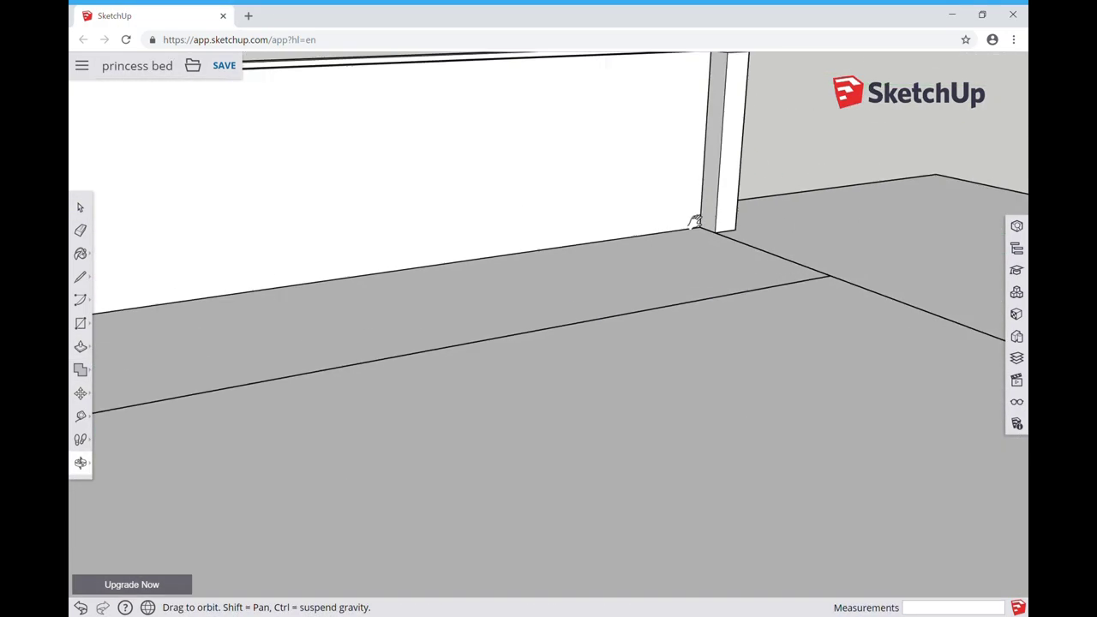
{"action": "left_click", "coordinate": [772, 78]}
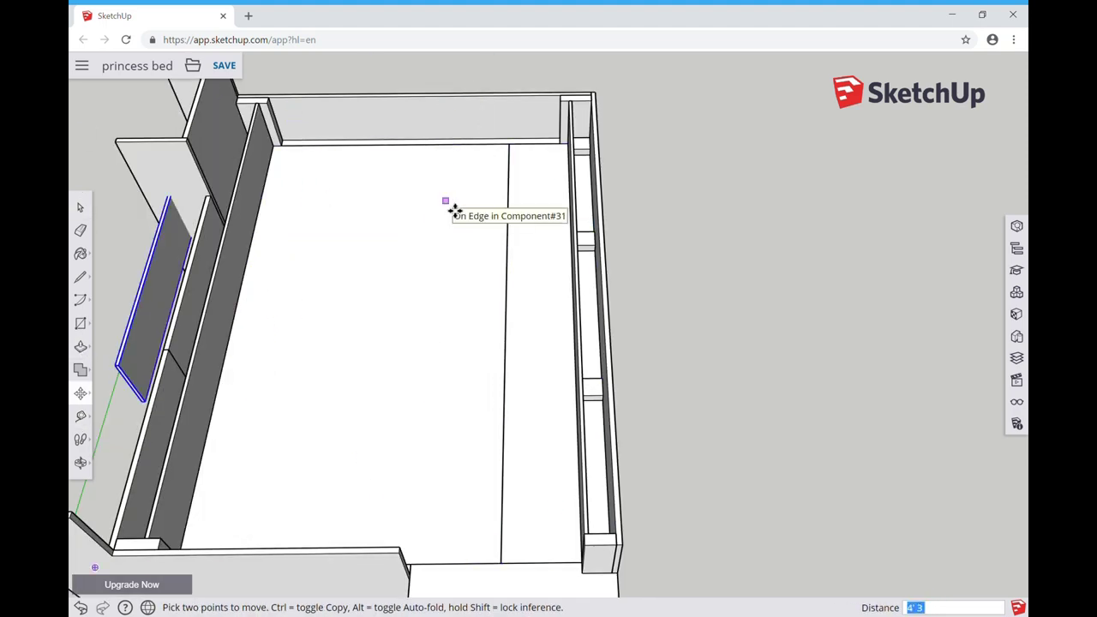
Drop the guard panel at the bed's head end, then inspect the railings and stairs from several angles.
{"action": "scroll", "coordinate": [268, 116], "scroll_direction": "up", "scroll_amount": 3}
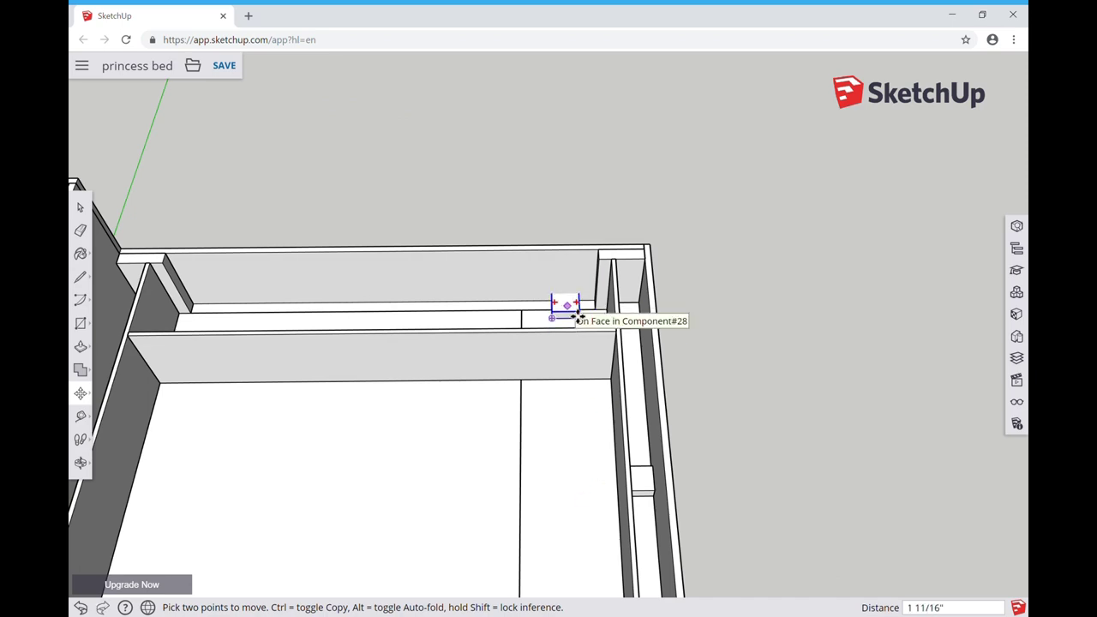
{"action": "left_click", "coordinate": [578, 319]}
{"action": "key", "text": "space"}
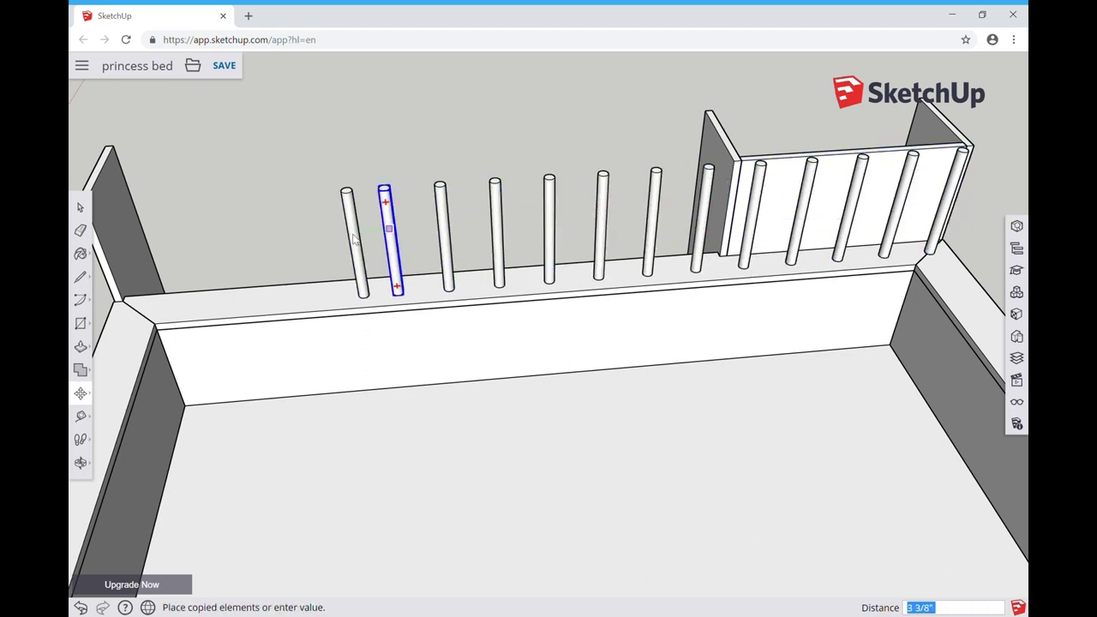
{"action": "mouse_move", "coordinate": [181, 176]}
{"action": "middle_mouse_down"}
{"action": "mouse_move", "coordinate": [245, 337]}
{"action": "mouse_move", "coordinate": [105, 221]}
{"action": "middle_mouse_up"}
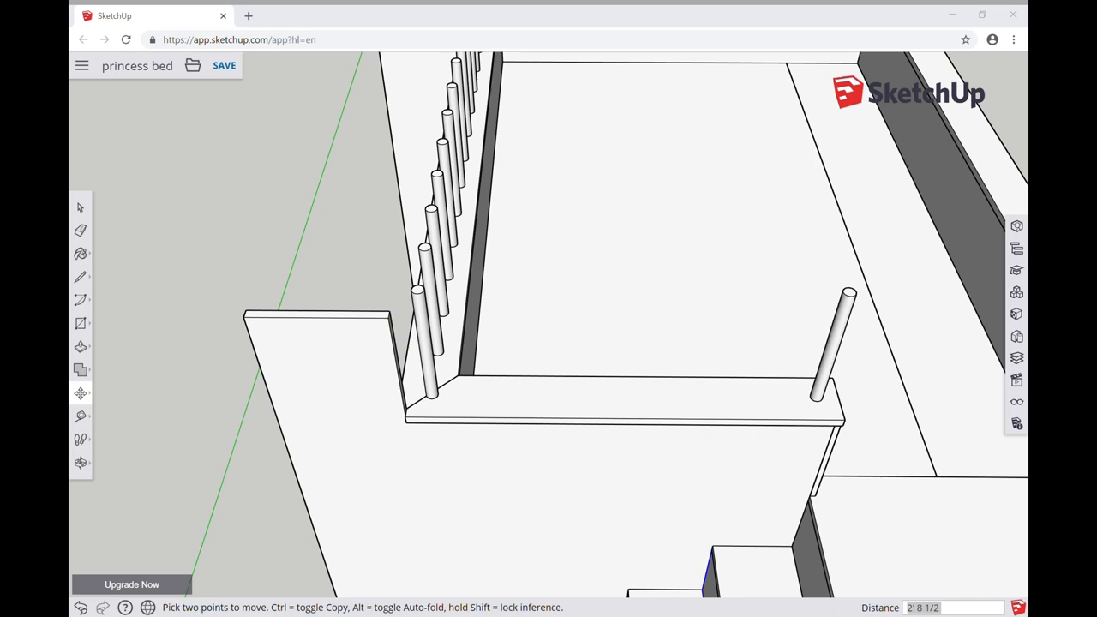
{"action": "mouse_move", "coordinate": [676, 308]}
{"action": "middle_mouse_down"}
{"action": "mouse_move", "coordinate": [637, 196]}
{"action": "mouse_move", "coordinate": [959, 416]}
{"action": "mouse_move", "coordinate": [867, 525]}
{"action": "middle_mouse_up"}
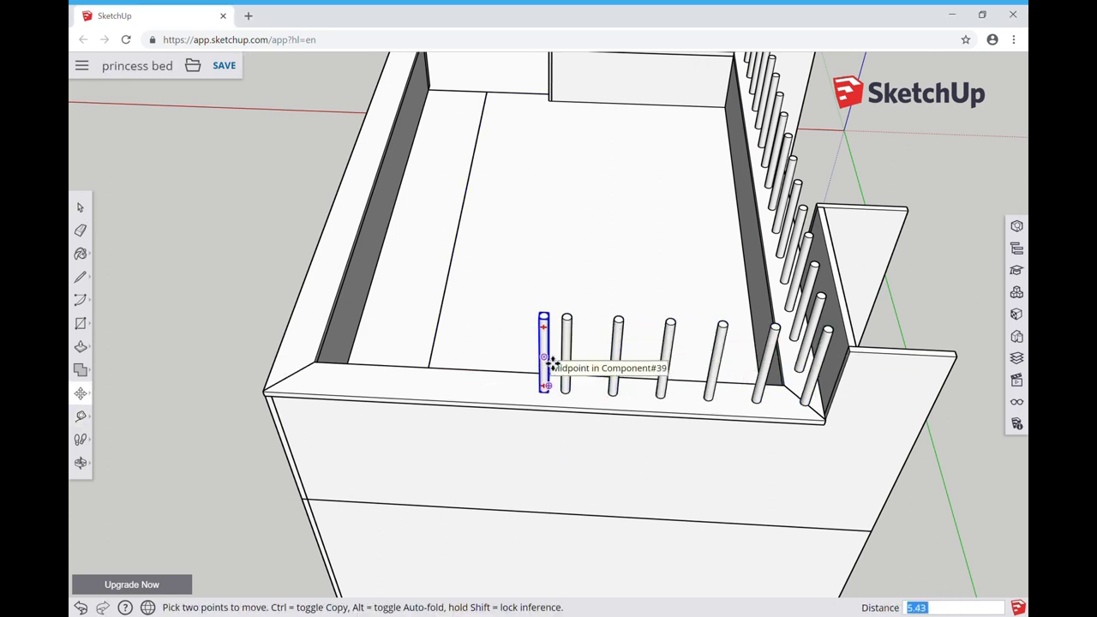
{"action": "mouse_move", "coordinate": [314, 356]}
{"action": "middle_mouse_down"}
{"action": "mouse_move", "coordinate": [282, 228]}
{"action": "mouse_move", "coordinate": [480, 294]}
{"action": "mouse_move", "coordinate": [460, 362]}
{"action": "mouse_move", "coordinate": [380, 377]}
{"action": "middle_mouse_up"}
Draw a top board rectangle over the spindle rail and zoom in on its holes.
{"action": "key", "text": "r"}
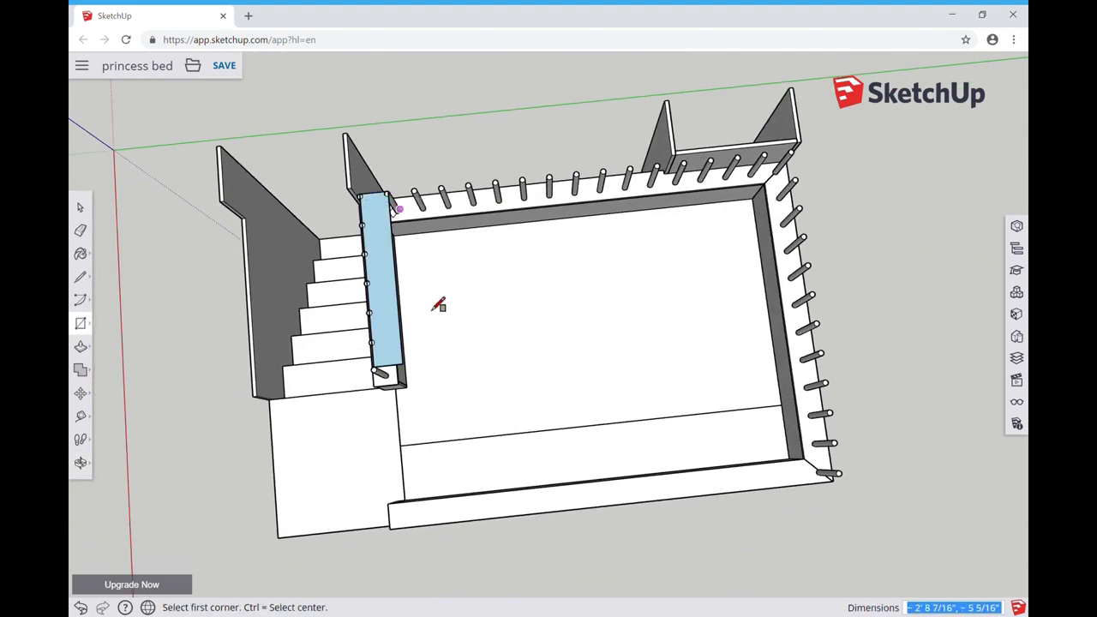
{"action": "key", "text": "space"}
{"action": "scroll", "coordinate": [803, 180], "scroll_direction": "up", "scroll_amount": 2}
{"action": "scroll", "coordinate": [803, 180], "scroll_direction": "up", "scroll_amount": 3}
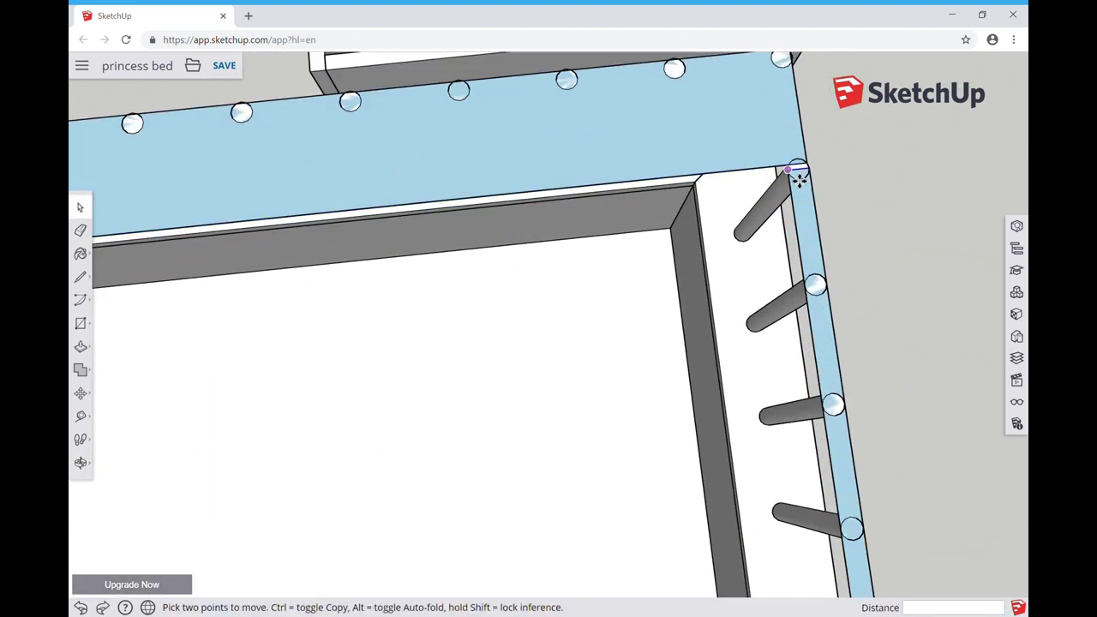
{"action": "scroll", "coordinate": [570, 200], "scroll_direction": "down", "scroll_amount": 5}
{"action": "scroll", "coordinate": [170, 374], "scroll_direction": "up", "scroll_amount": 5}
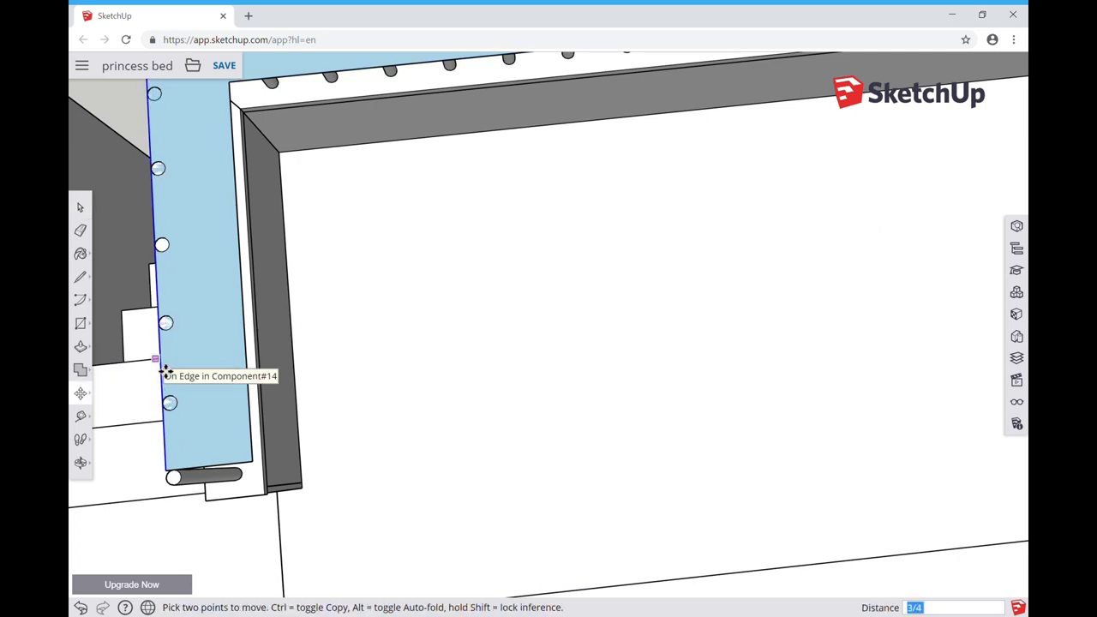
{"action": "scroll", "coordinate": [179, 277], "scroll_direction": "up", "scroll_amount": 3}
{"action": "scroll", "coordinate": [923, 497], "scroll_direction": "up", "scroll_amount": 2}
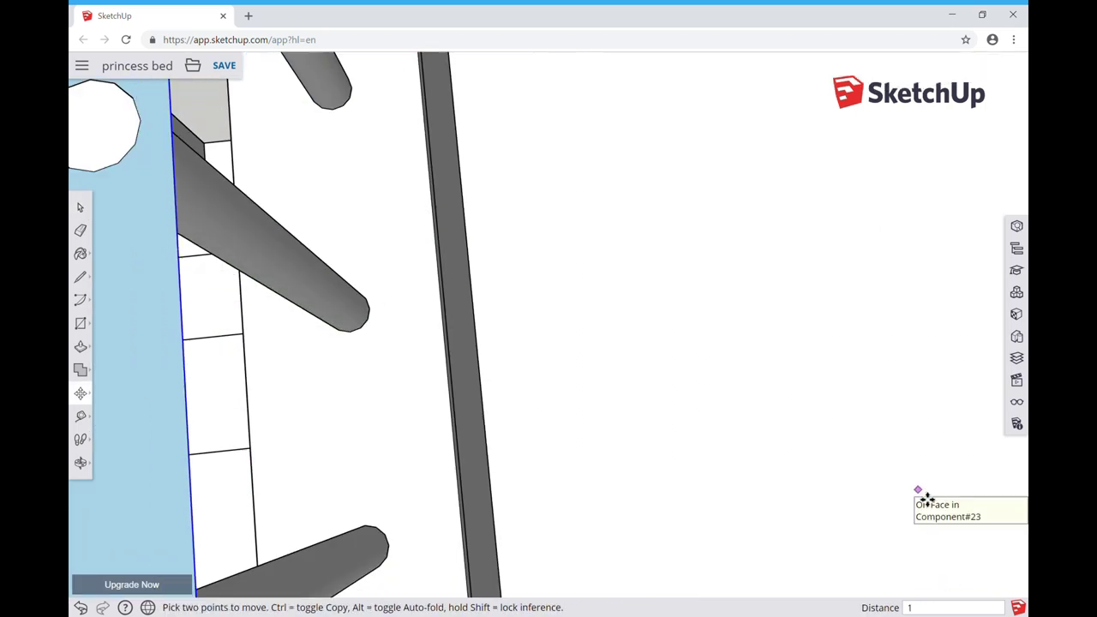
{"action": "scroll", "coordinate": [248, 115], "scroll_direction": "up", "scroll_amount": 3}
{"action": "mouse_move", "coordinate": [96, 337]}
{"action": "middle_mouse_down"}
{"action": "mouse_move", "coordinate": [610, 303]}
{"action": "mouse_move", "coordinate": [86, 362]}
{"action": "middle_mouse_up"}
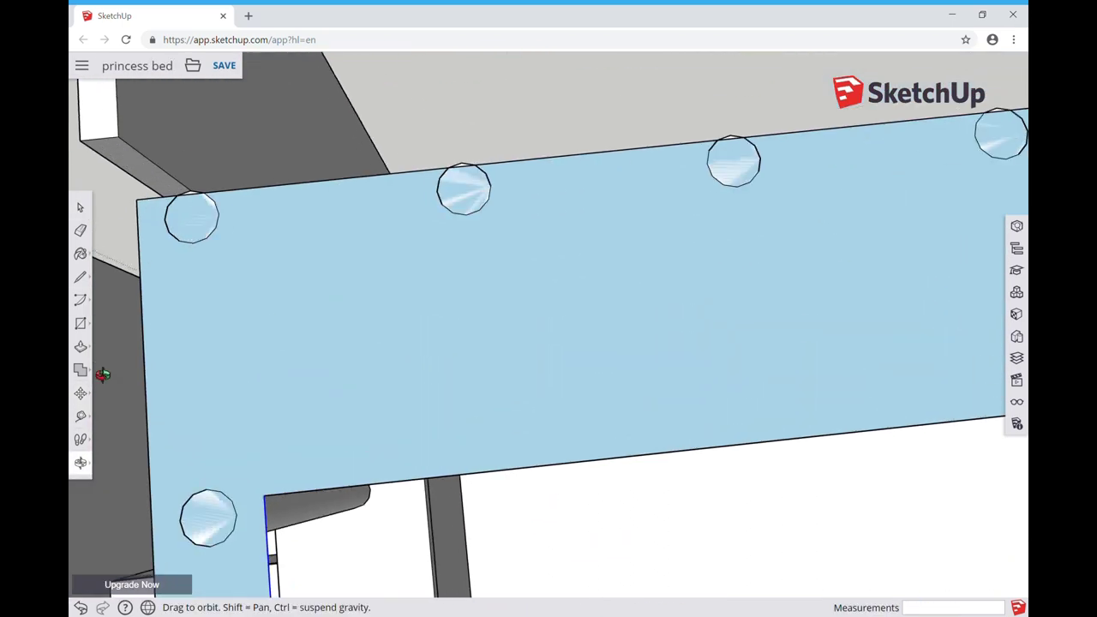
Measure the top board's width with Tape Measure and adjust it with Move.
{"action": "key", "text": "t"}
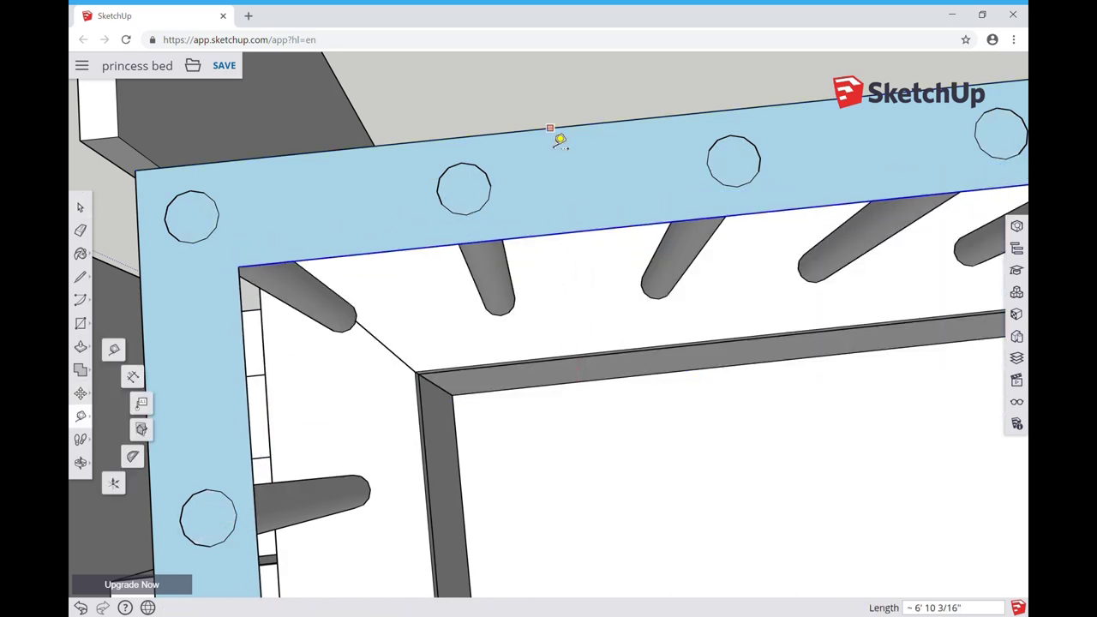
{"action": "mouse_move", "coordinate": [514, 363]}
{"action": "middle_mouse_down"}
{"action": "mouse_move", "coordinate": [526, 109]}
{"action": "mouse_move", "coordinate": [475, 313]}
{"action": "middle_mouse_up"}
{"action": "key", "text": "m"}
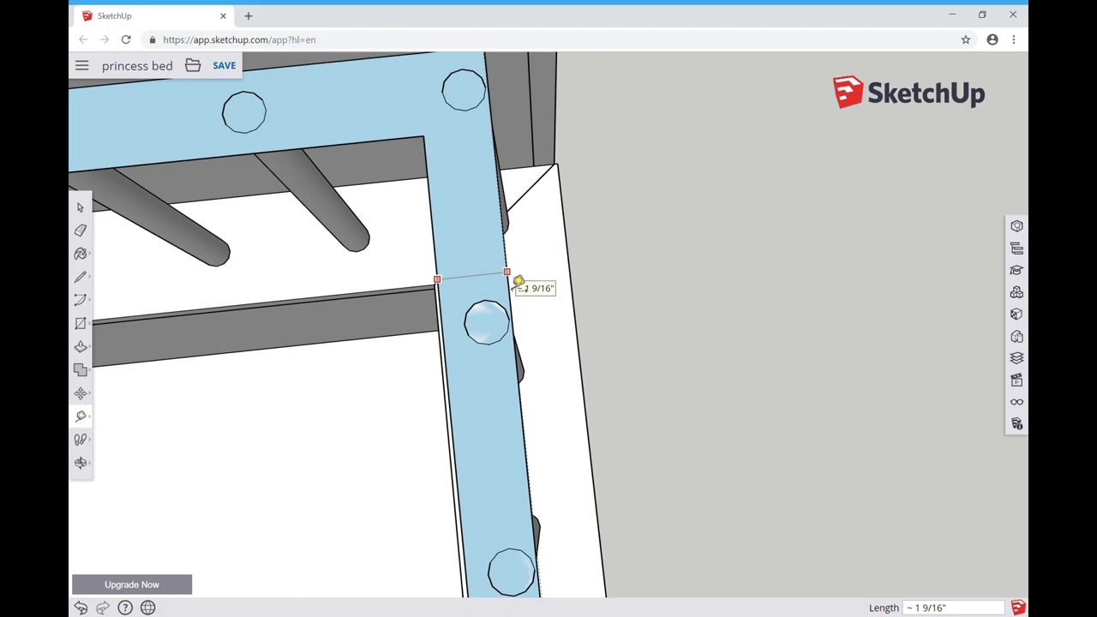
{"action": "mouse_move", "coordinate": [551, 341]}
{"action": "middle_mouse_down"}
{"action": "mouse_move", "coordinate": [600, 368]}
{"action": "mouse_move", "coordinate": [480, 260]}
{"action": "mouse_move", "coordinate": [402, 451]}
{"action": "mouse_move", "coordinate": [512, 361]}
{"action": "middle_mouse_up"}
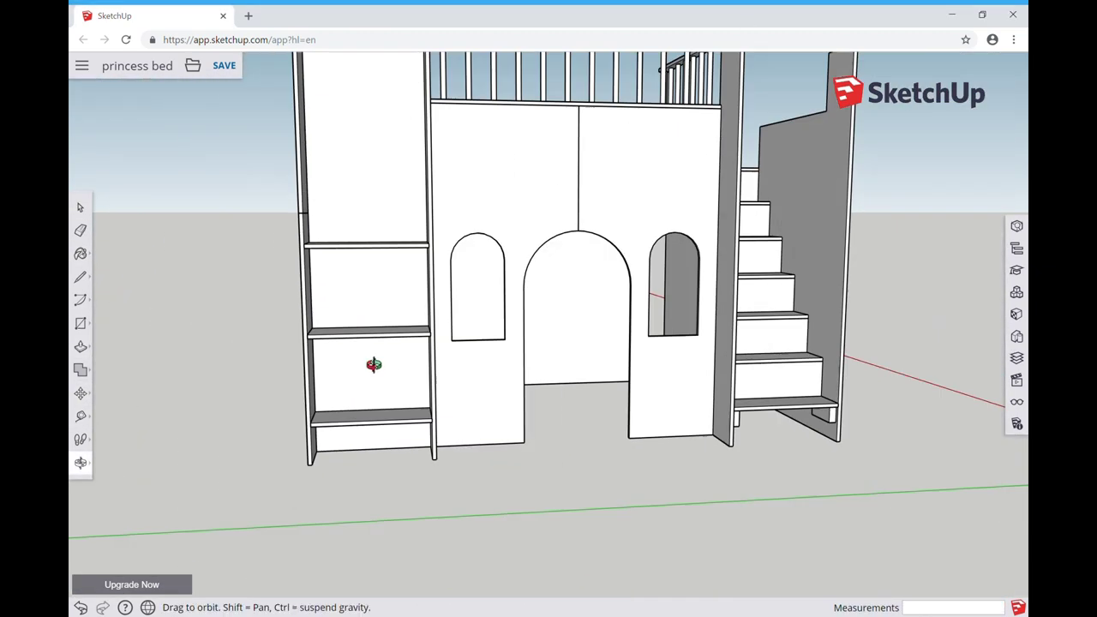
Raise a shelf in the left tower and draw a front panel over the shelf tower.
{"action": "left_click_drag", "start_coordinate": [374, 364], "coordinate": [373, 276]}
{"action": "key", "text": "m"}
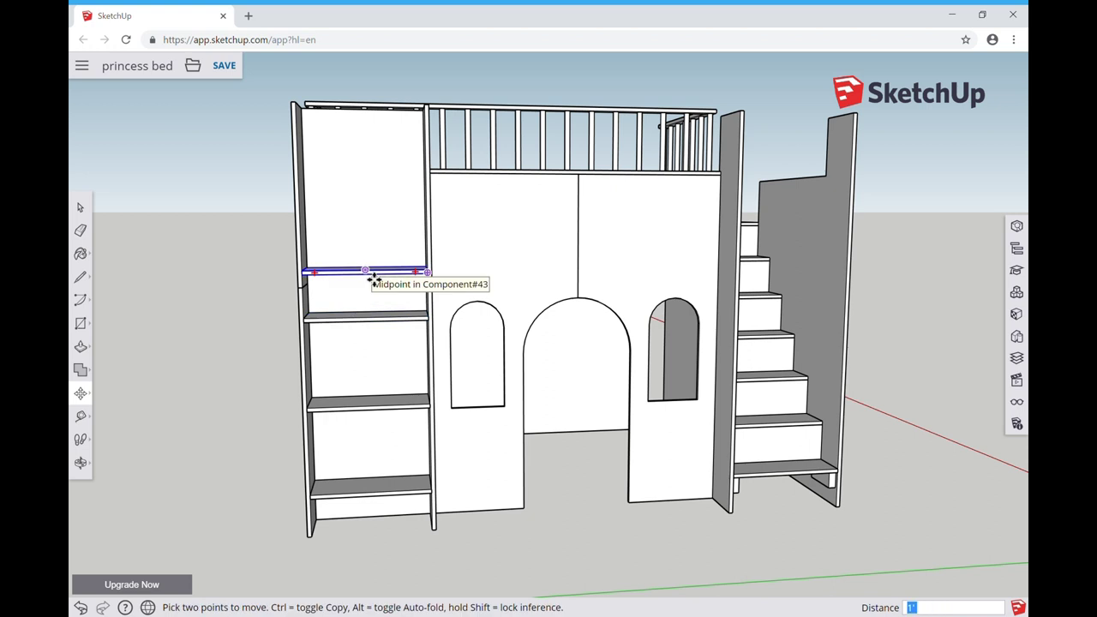
{"action": "left_click", "coordinate": [436, 529]}
{"action": "key", "text": "l"}
{"action": "left_click", "coordinate": [310, 102]}
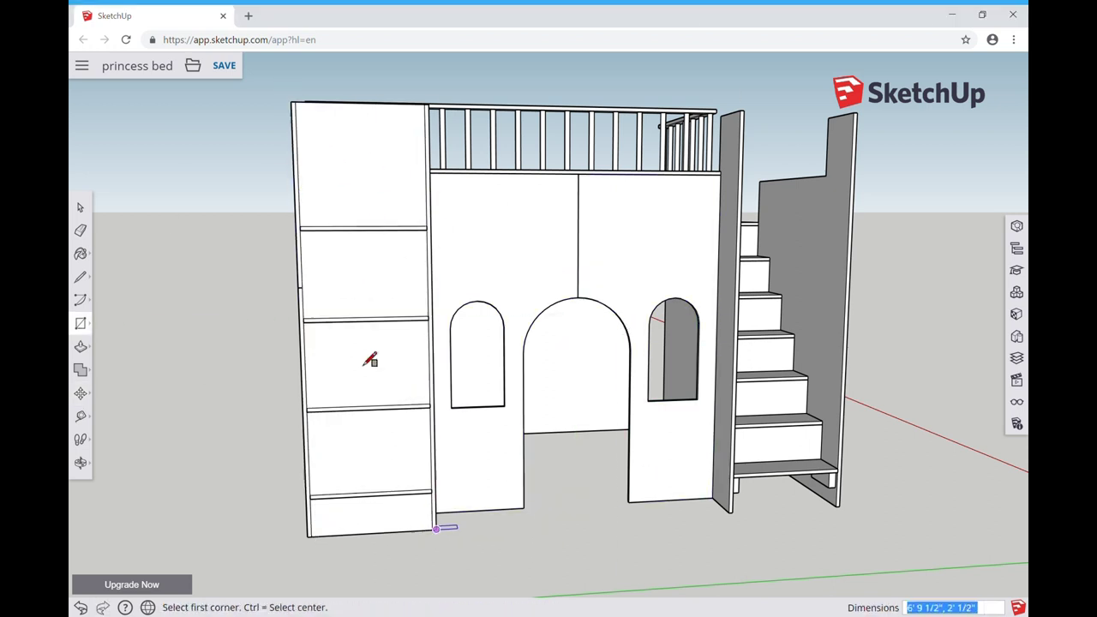
Add a border line to the tower front and push the arched opening through the panel.
{"action": "left_click", "coordinate": [421, 529]}
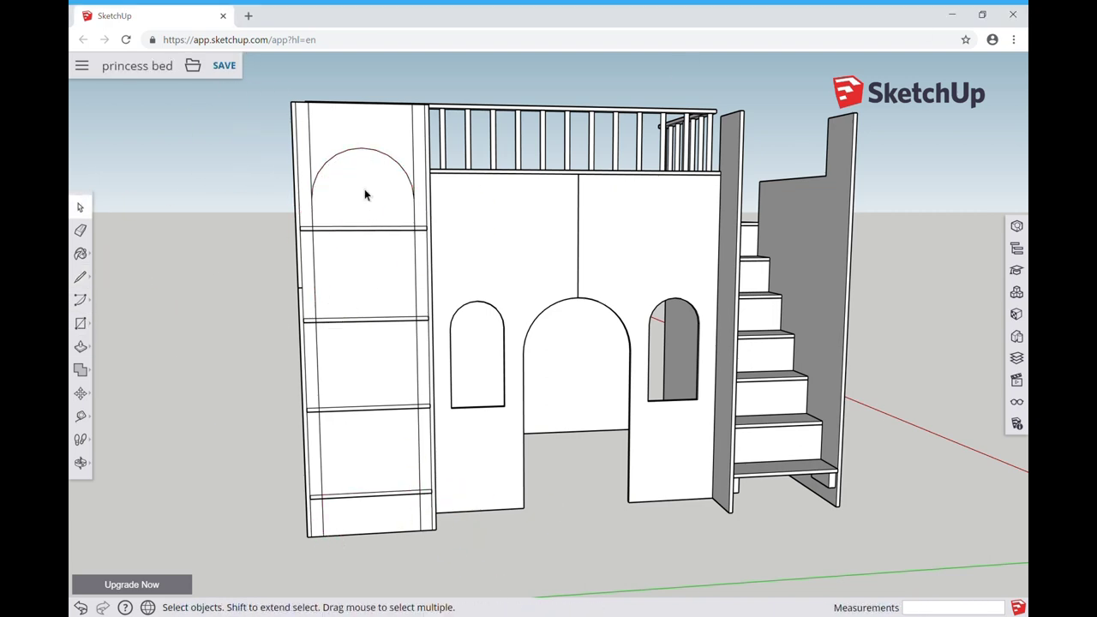
{"action": "right_click", "coordinate": [302, 161]}
{"action": "left_click", "coordinate": [369, 316]}
{"action": "key", "text": "p"}
{"action": "left_click", "coordinate": [420, 163]}
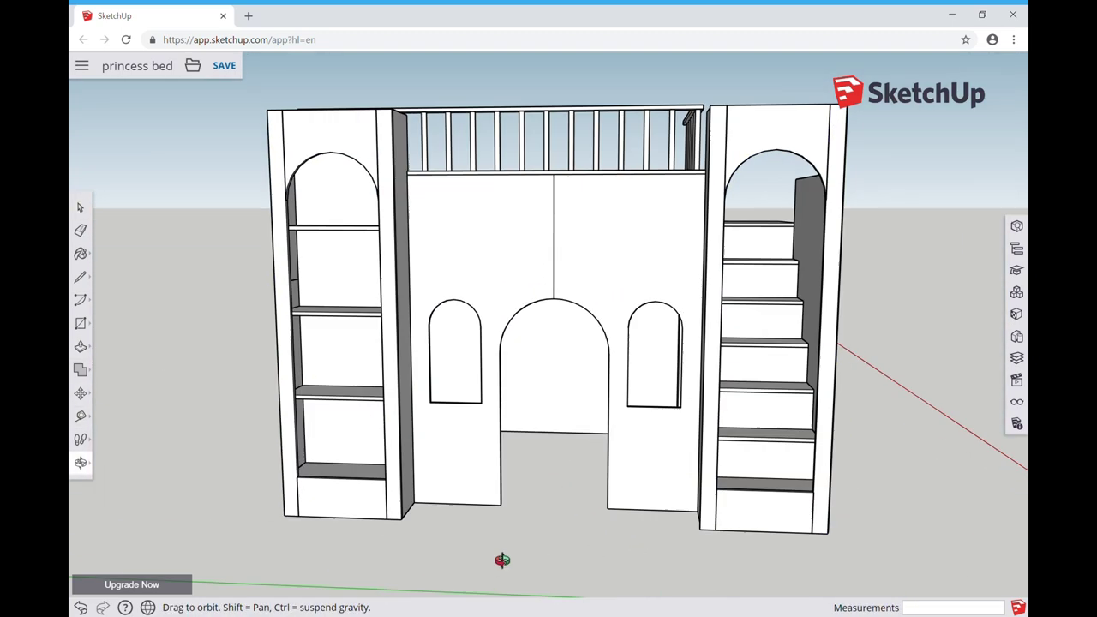
Draw a rectangle across the upper centre front panel.
{"action": "key", "text": "r"}
{"action": "scroll", "coordinate": [413, 176], "scroll_direction": "up", "scroll_amount": 3}
{"action": "left_click", "coordinate": [412, 167]}
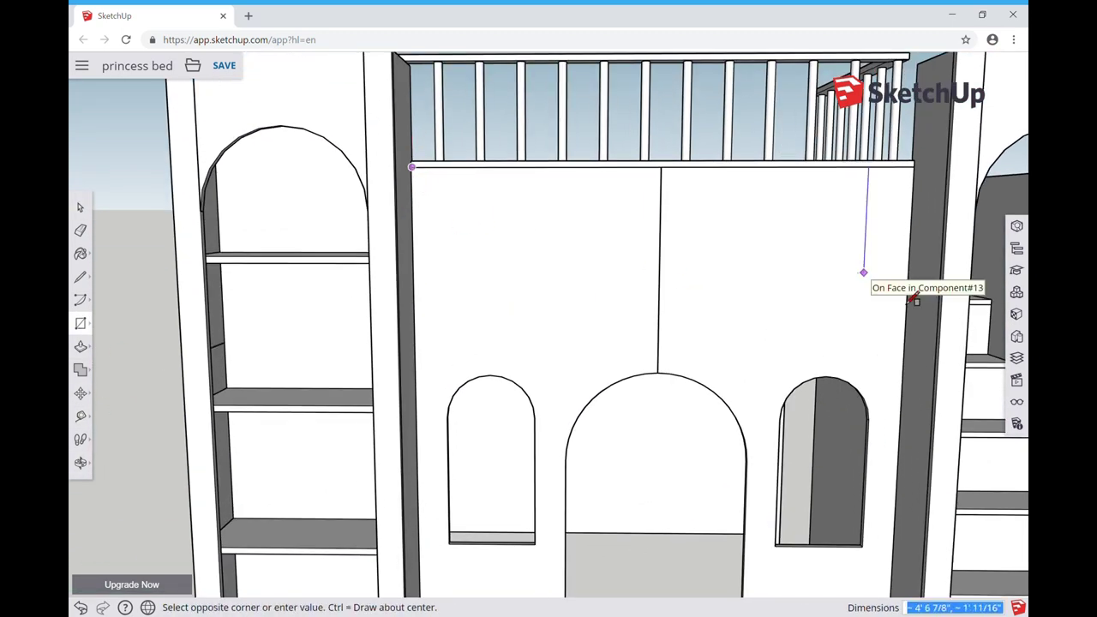
{"action": "left_click", "coordinate": [413, 299]}
{"action": "key", "text": "space"}
Trace two battlement notches along the panel's left side.
{"action": "key", "text": "l"}
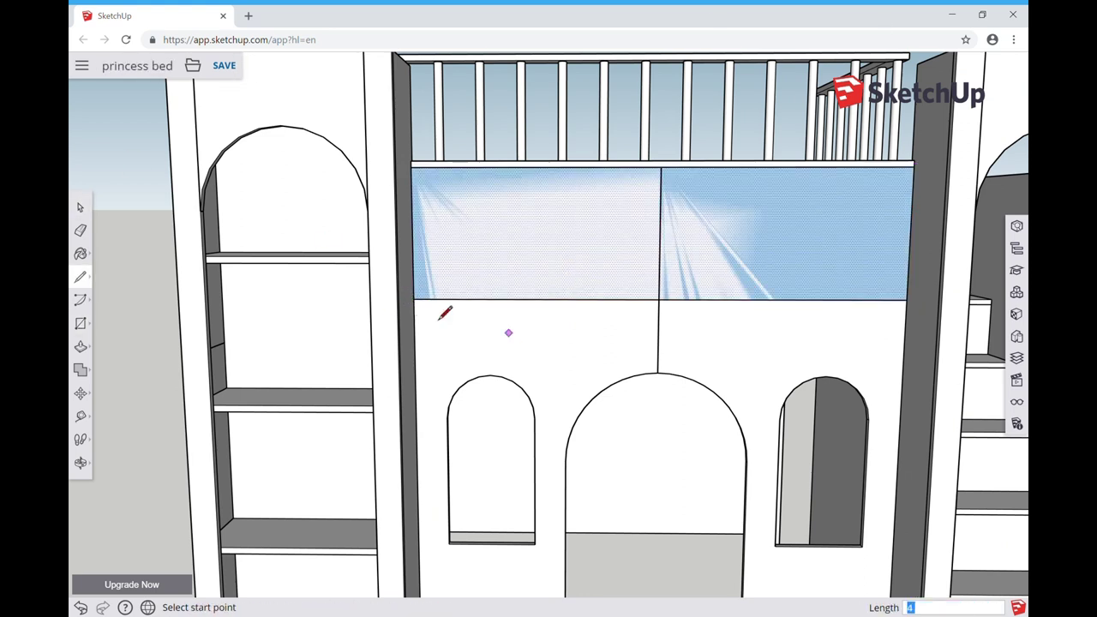
{"action": "left_click", "coordinate": [473, 267]}
{"action": "left_click", "coordinate": [474, 299]}
{"action": "left_click", "coordinate": [506, 299]}
{"action": "left_click", "coordinate": [507, 268]}
{"action": "left_click", "coordinate": [535, 267]}
{"action": "left_click", "coordinate": [536, 299]}
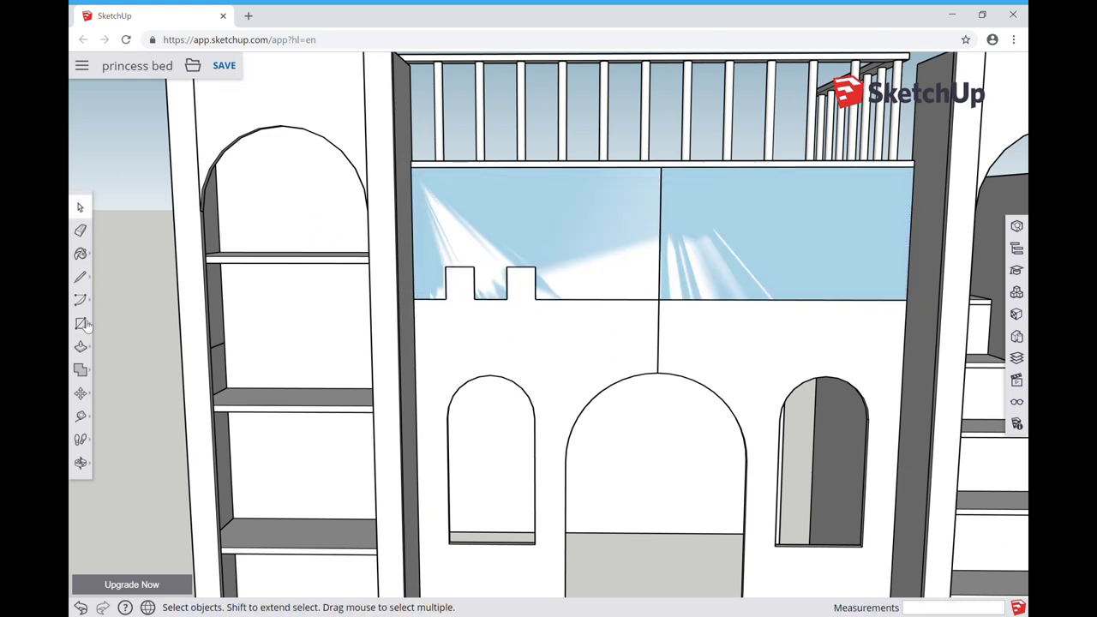
Trace two battlement notches along the panel's right side.
{"action": "key", "text": "l"}
{"action": "left_click", "coordinate": [873, 299]}
{"action": "middle_click_drag", "start_coordinate": [872, 290], "coordinate": [863, 302]}
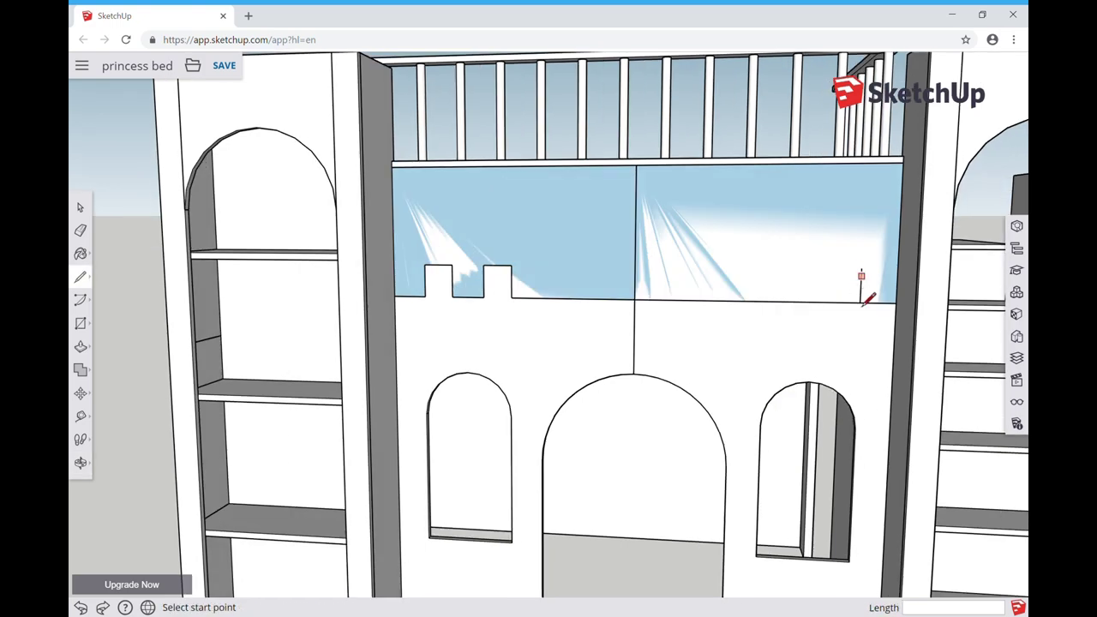
{"action": "left_click", "coordinate": [794, 302]}
{"action": "left_click", "coordinate": [794, 269]}
{"action": "left_click", "coordinate": [763, 268]}
{"action": "left_click", "coordinate": [764, 302]}
{"action": "key", "text": "space"}
Push back the filler above the battlements and round the merlon tops.
{"action": "left_click", "coordinate": [80, 369]}
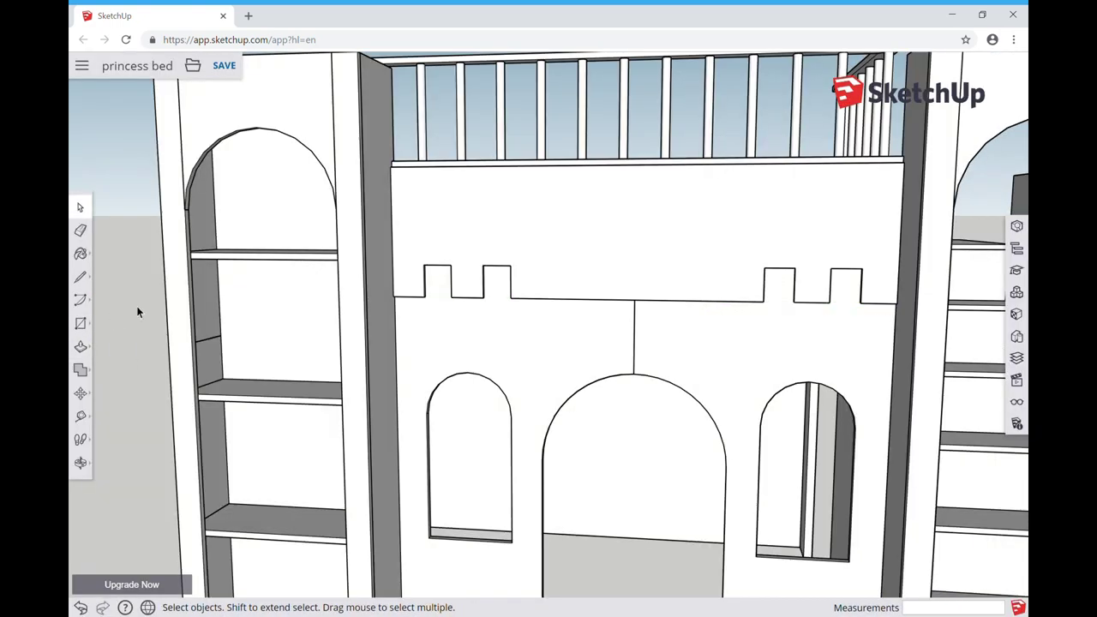
{"action": "left_click", "coordinate": [442, 272]}
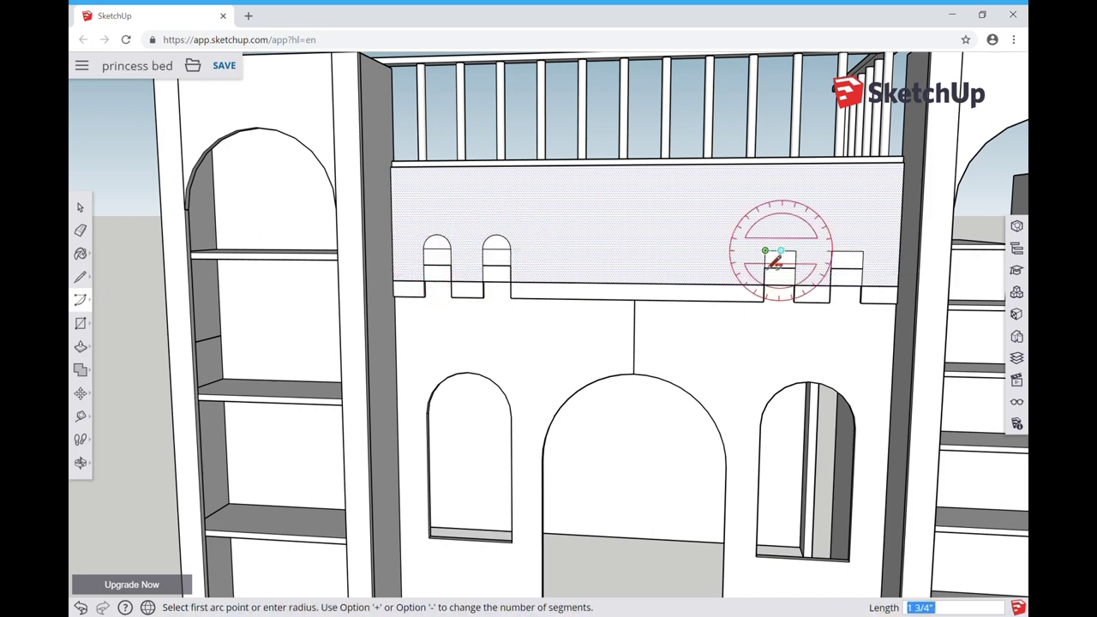
{"action": "left_click", "coordinate": [871, 269]}
{"action": "key", "text": "space"}
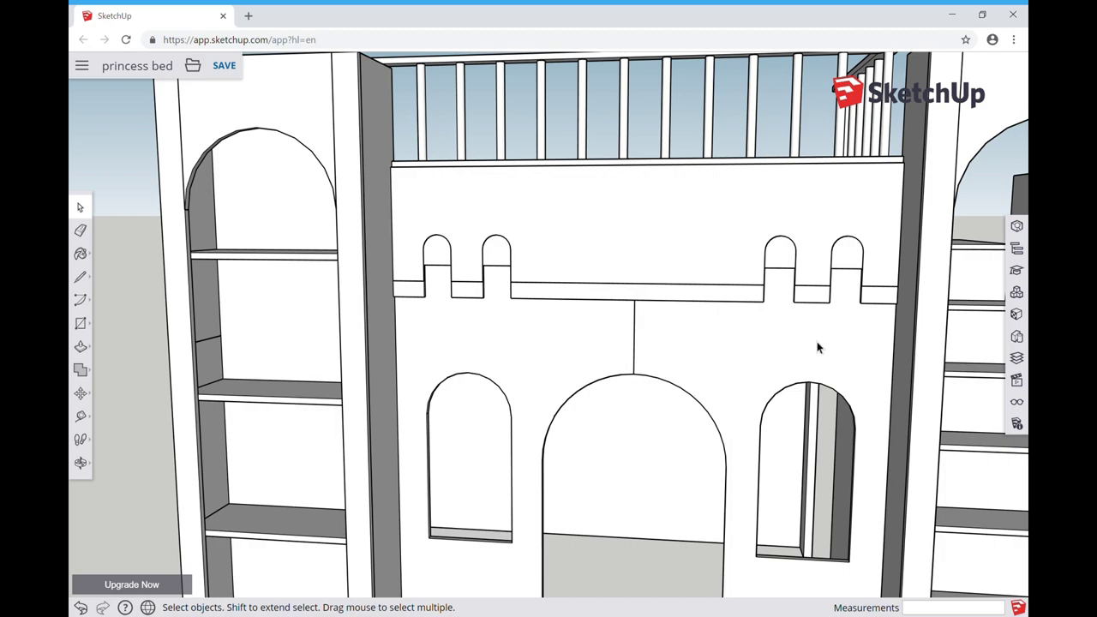
{"action": "scroll", "coordinate": [661, 563], "scroll_direction": "down", "scroll_amount": 10}
{"action": "middle_click_drag", "start_coordinate": [660, 563], "coordinate": [556, 543]}
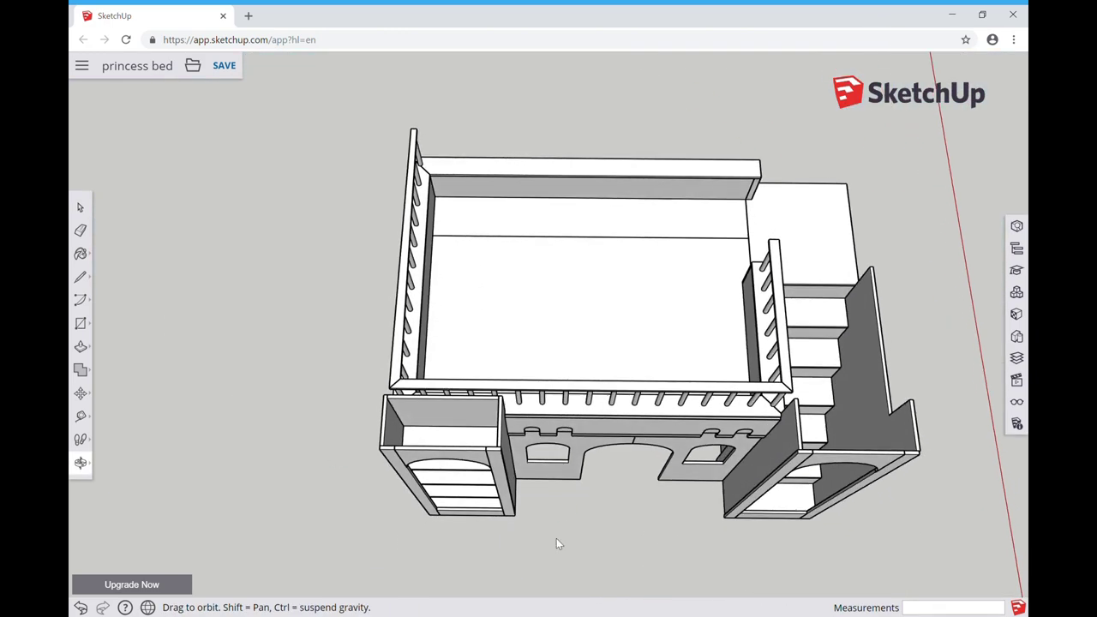
Draw a rectangle on the ground and start tracing the M from its top-edge midpoint.
{"action": "left_click", "coordinate": [635, 595]}
{"action": "middle_click_drag", "start_coordinate": [634, 594], "coordinate": [600, 554]}
{"action": "scroll", "coordinate": [600, 554], "scroll_direction": "up", "scroll_amount": 5}
{"action": "key", "text": "l"}
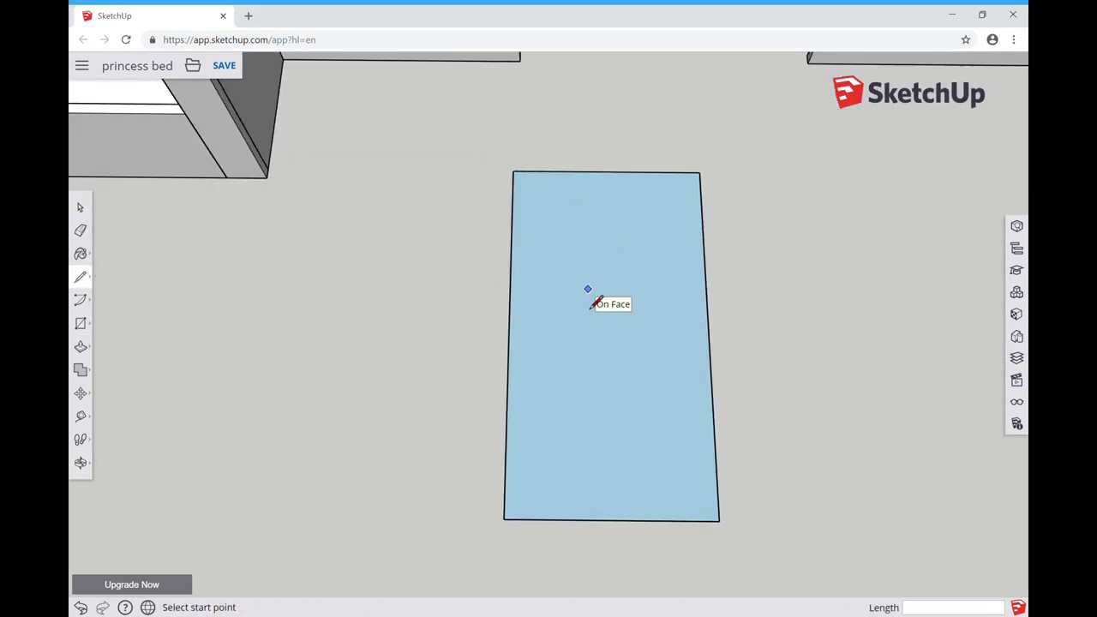
{"action": "key", "text": "Escape"}
{"action": "left_click", "coordinate": [605, 172]}
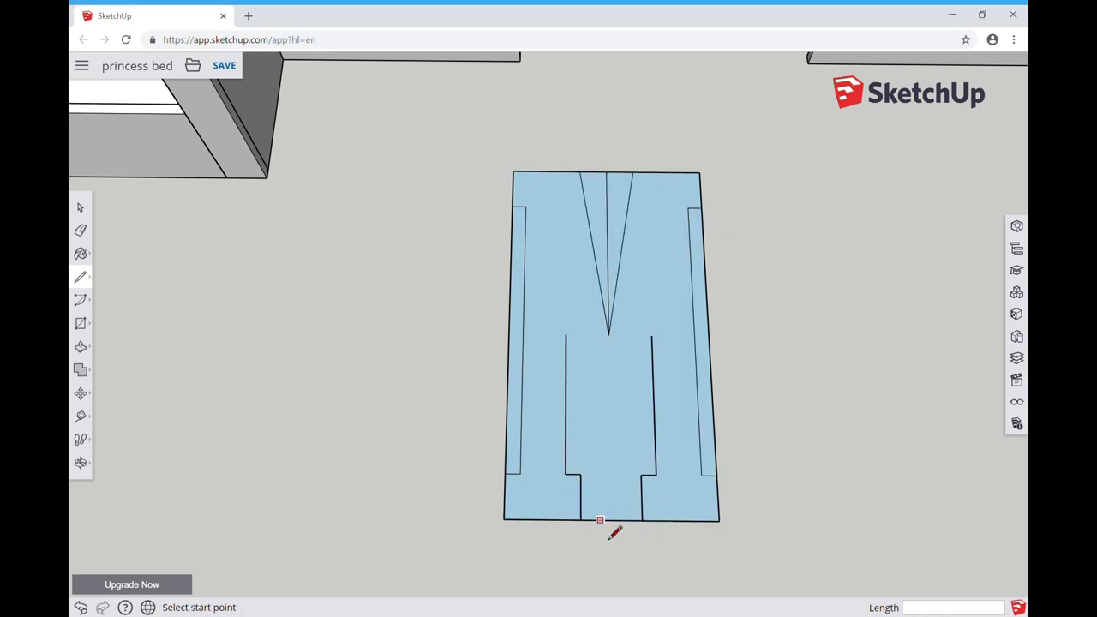
Erase the outer pieces around the M and pull it into a solid letter.
{"action": "key", "text": "space"}
{"action": "left_click", "coordinate": [688, 480]}
{"action": "key", "text": "p"}
{"action": "left_click_drag", "start_coordinate": [687, 480], "coordinate": [719, 445]}
{"action": "key", "text": "o"}
{"action": "left_click_drag", "start_coordinate": [651, 360], "coordinate": [638, 280]}
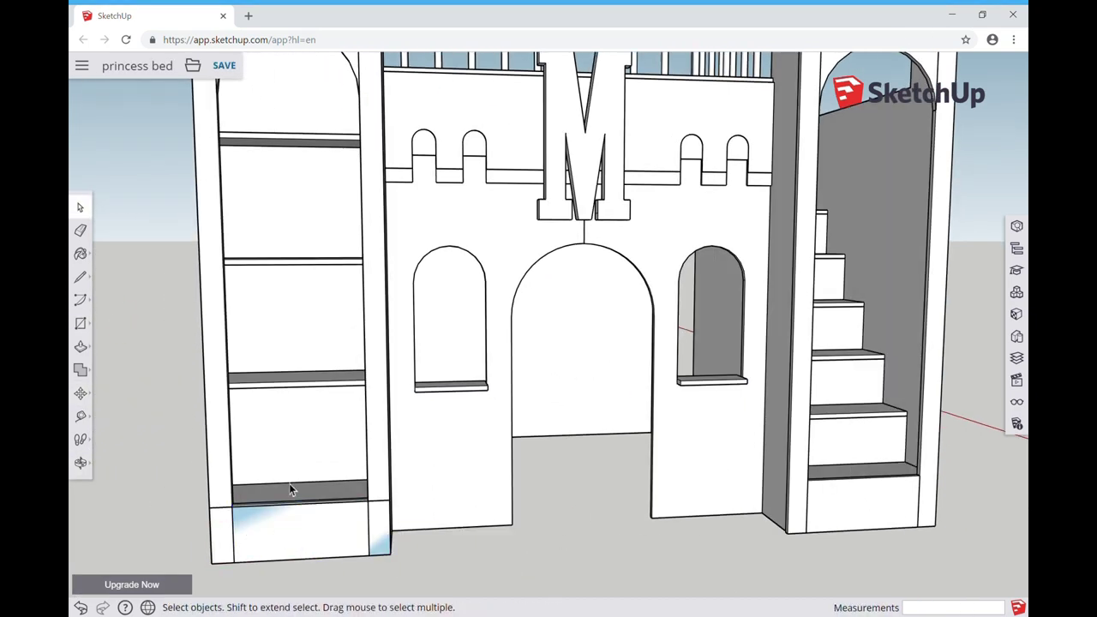
Select the bottom front panel and draw a vertical line on the tower base.
{"action": "left_click", "coordinate": [292, 526]}
{"action": "key", "text": "m"}
{"action": "scroll", "coordinate": [300, 526], "scroll_direction": "up", "scroll_amount": 5}
{"action": "mouse_move", "coordinate": [300, 527]}
{"action": "middle_mouse_down"}
{"action": "mouse_move", "coordinate": [325, 463]}
{"action": "mouse_move", "coordinate": [791, 489]}
{"action": "middle_mouse_up"}
{"action": "key", "text": "l"}
{"action": "left_click", "coordinate": [477, 404]}
{"action": "middle_click_drag", "start_coordinate": [478, 403], "coordinate": [461, 529]}
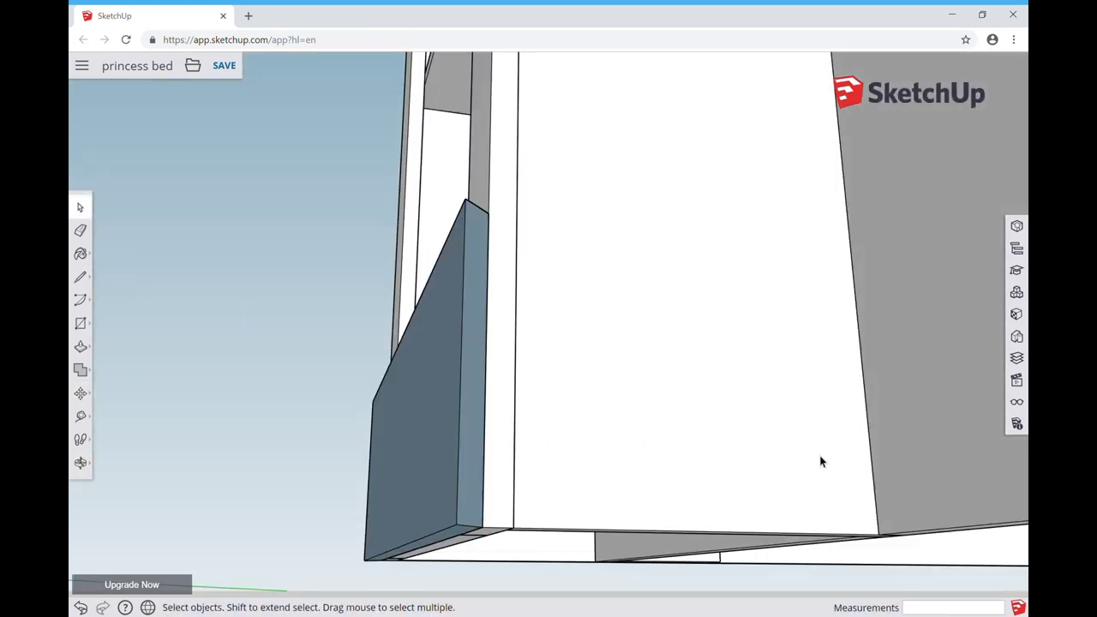
{"action": "right_click", "coordinate": [417, 394]}
{"action": "key", "text": "Escape"}
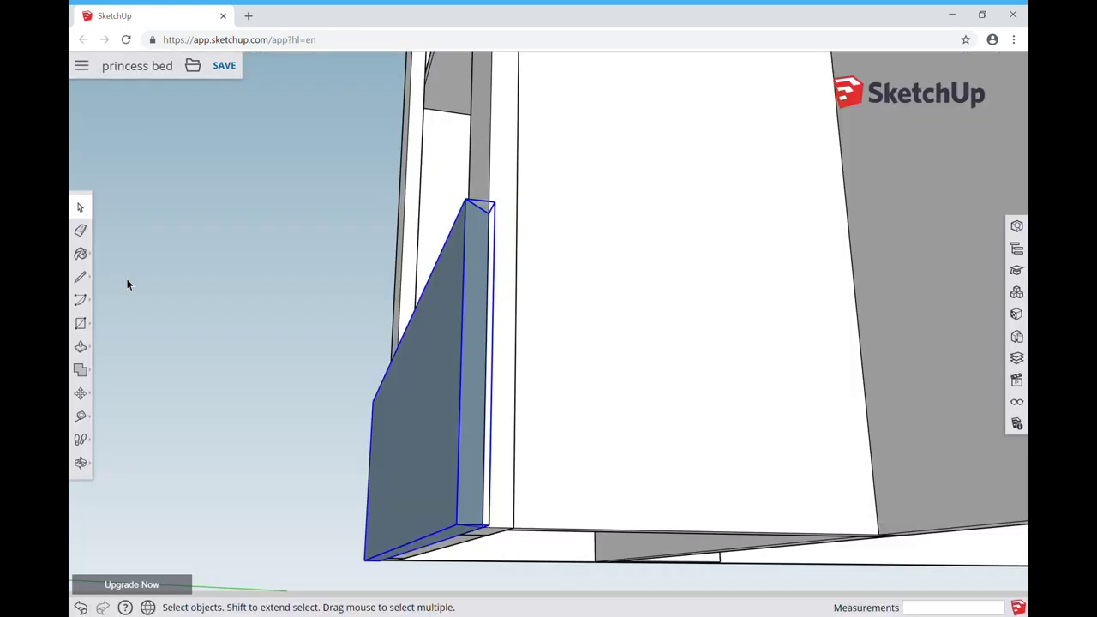
Copy and paste the blue base panel, placing the copy against the tower wall.
{"action": "key", "text": "r"}
{"action": "right_click", "coordinate": [617, 332]}
{"action": "key", "text": "m"}
{"action": "key", "text": "space"}
{"action": "key", "text": "l"}
{"action": "mouse_move", "coordinate": [614, 357]}
{"action": "middle_mouse_down"}
{"action": "mouse_move", "coordinate": [487, 232]}
{"action": "mouse_move", "coordinate": [646, 540]}
{"action": "mouse_move", "coordinate": [595, 383]}
{"action": "mouse_move", "coordinate": [845, 553]}
{"action": "middle_mouse_up"}
{"action": "key", "text": "r"}
{"action": "key", "text": "m"}
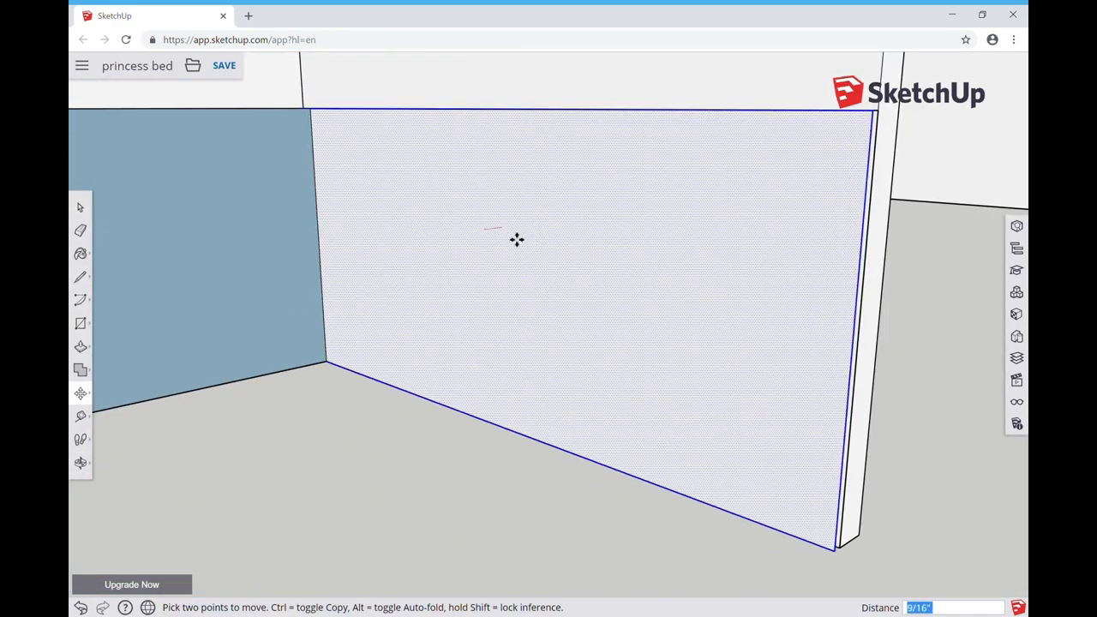
{"action": "middle_click_drag", "start_coordinate": [489, 232], "coordinate": [309, 416]}
{"action": "key", "text": "ctrl+c"}
{"action": "key", "text": "ctrl+v"}
{"action": "left_click", "coordinate": [485, 288]}
{"action": "key", "text": "space"}
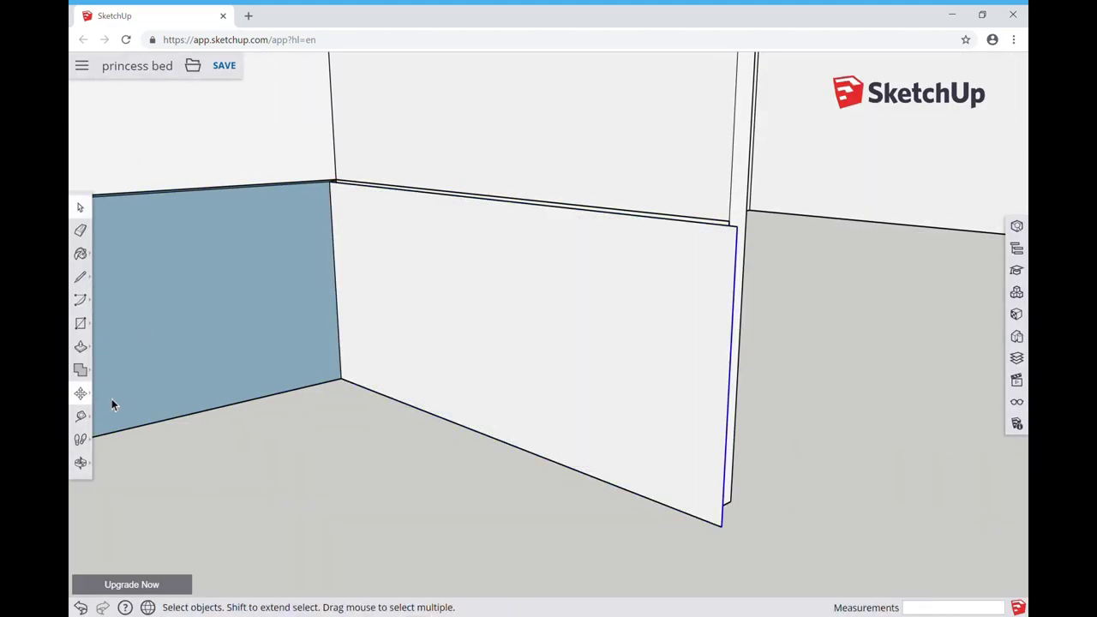
Move a base board copy to the lower left of the bed's front.
{"action": "middle_click_drag", "start_coordinate": [110, 396], "coordinate": [536, 417]}
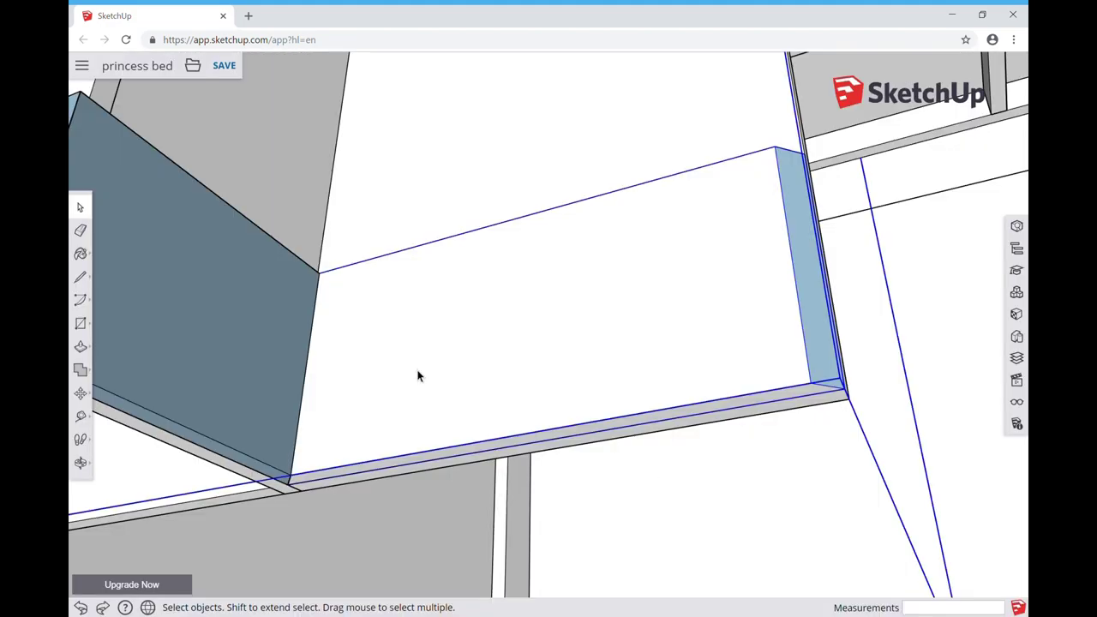
{"action": "middle_click_drag", "start_coordinate": [653, 479], "coordinate": [669, 405]}
{"action": "key", "text": "space"}
{"action": "key", "text": "m"}
{"action": "left_click", "coordinate": [625, 511]}
{"action": "left_click", "coordinate": [333, 457]}
{"action": "key", "text": "space"}
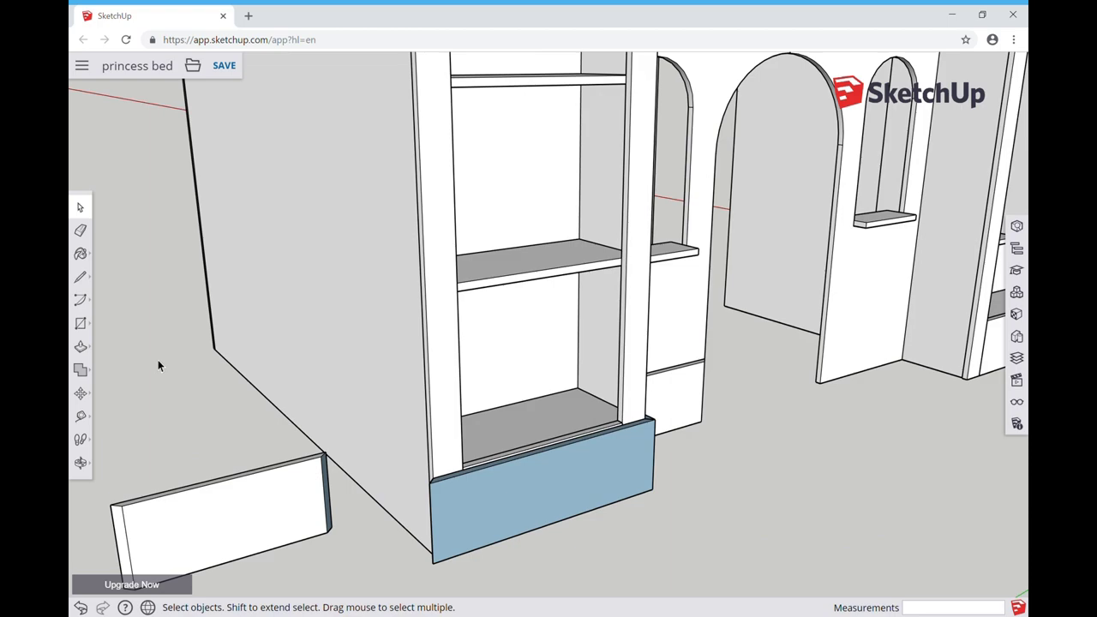
{"action": "left_click", "coordinate": [79, 393]}
{"action": "left_click", "coordinate": [124, 393]}
{"action": "middle_click_drag", "start_coordinate": [360, 445], "coordinate": [570, 489]}
{"action": "middle_click_drag", "start_coordinate": [480, 440], "coordinate": [236, 364]}
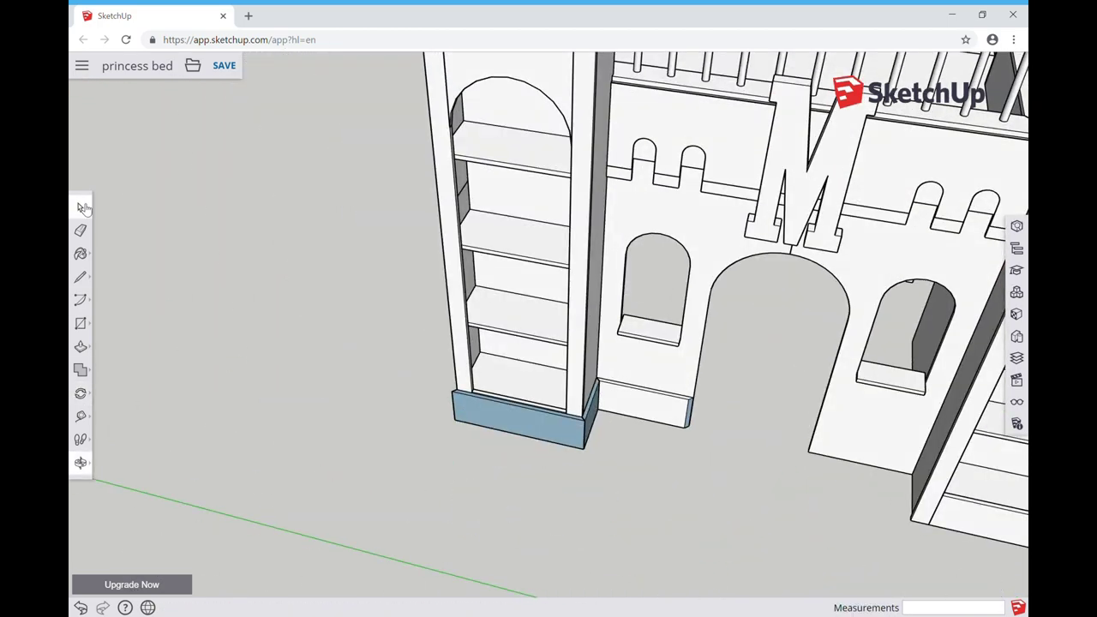
Rotate and align the blue base board to fit under the tower.
{"action": "key", "text": "q"}
{"action": "middle_click_drag", "start_coordinate": [84, 208], "coordinate": [347, 441]}
{"action": "middle_click_drag", "start_coordinate": [429, 535], "coordinate": [103, 396]}
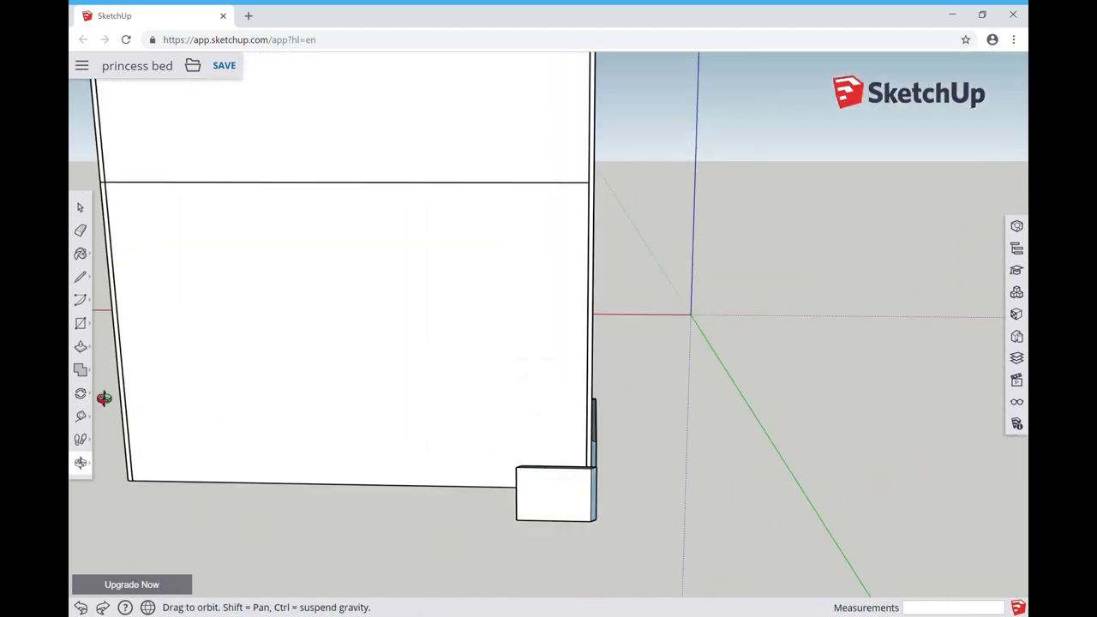
{"action": "middle_click_drag", "start_coordinate": [397, 465], "coordinate": [177, 537]}
{"action": "mouse_move", "coordinate": [294, 415]}
{"action": "middle_mouse_down"}
{"action": "mouse_move", "coordinate": [634, 377]}
{"action": "mouse_move", "coordinate": [365, 372]}
{"action": "middle_mouse_up"}
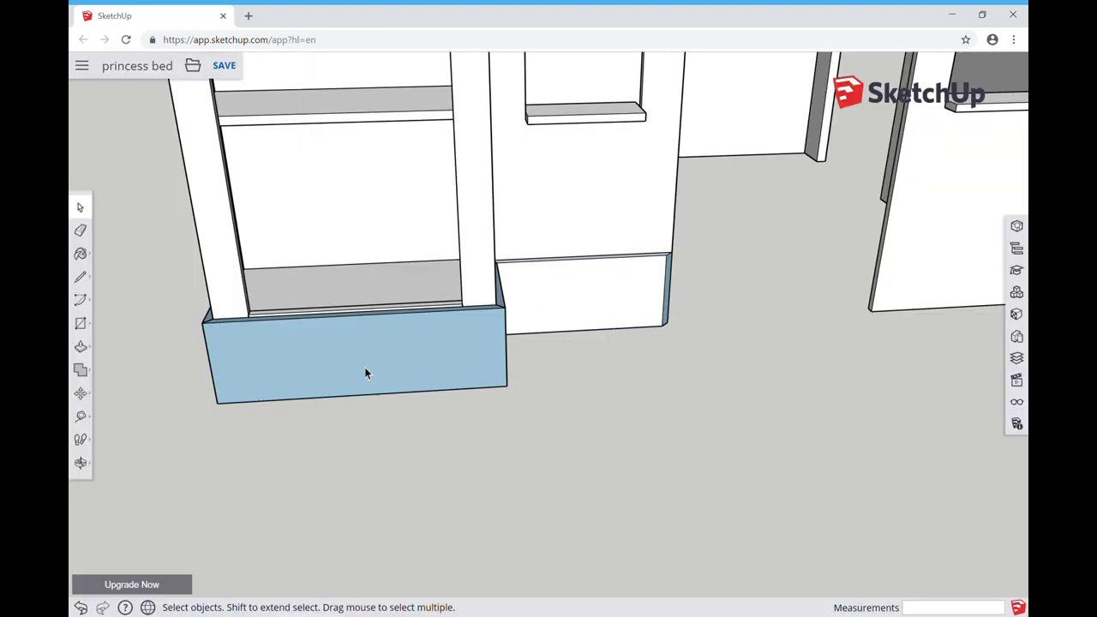
{"action": "key", "text": "m"}
{"action": "left_click", "coordinate": [365, 371]}
{"action": "key", "text": "q"}
{"action": "key", "text": "Escape"}
{"action": "key", "text": "m"}
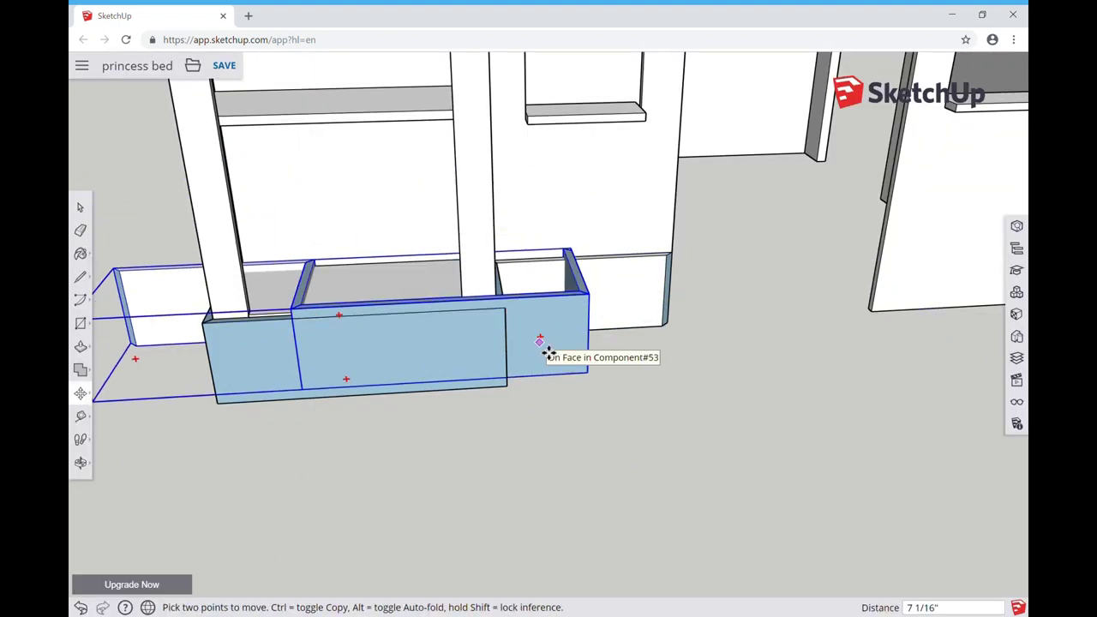
{"action": "middle_click_drag", "start_coordinate": [549, 355], "coordinate": [237, 436]}
{"action": "scroll", "coordinate": [497, 287], "scroll_direction": "up", "scroll_amount": 5}
{"action": "middle_click_drag", "start_coordinate": [497, 287], "coordinate": [604, 529]}
{"action": "scroll", "coordinate": [526, 326], "scroll_direction": "down", "scroll_amount": 5}
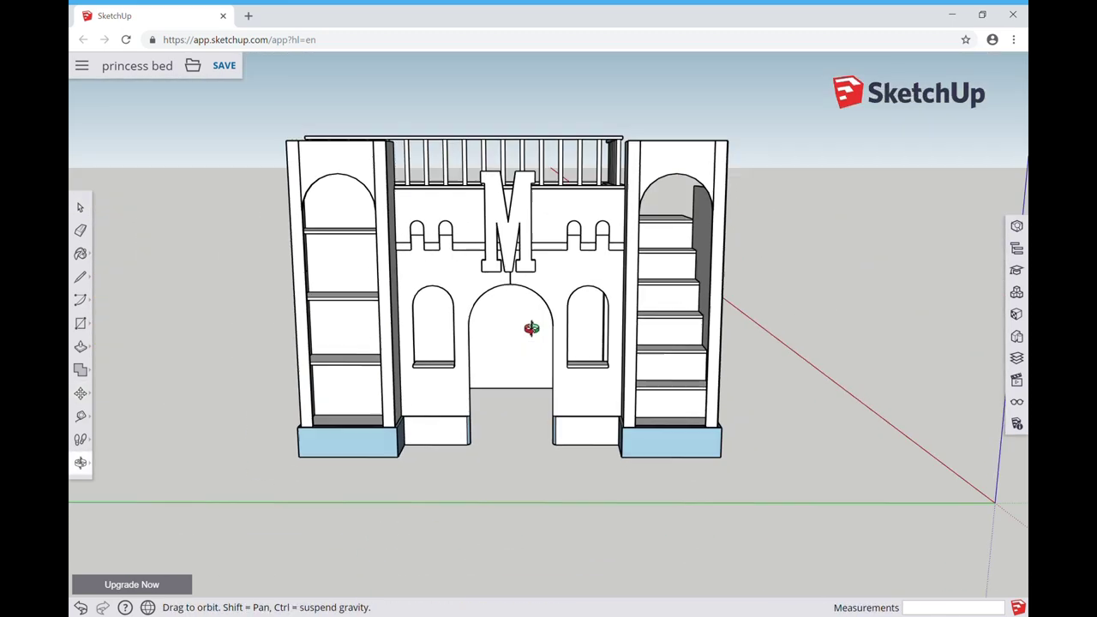
Move a board copy up onto the top of the left tower.
{"action": "key", "text": "space"}
{"action": "key", "text": "m"}
{"action": "left_click_drag", "start_coordinate": [351, 511], "coordinate": [343, 176]}
{"action": "middle_click_drag", "start_coordinate": [343, 176], "coordinate": [331, 242]}
{"action": "key", "text": "space"}
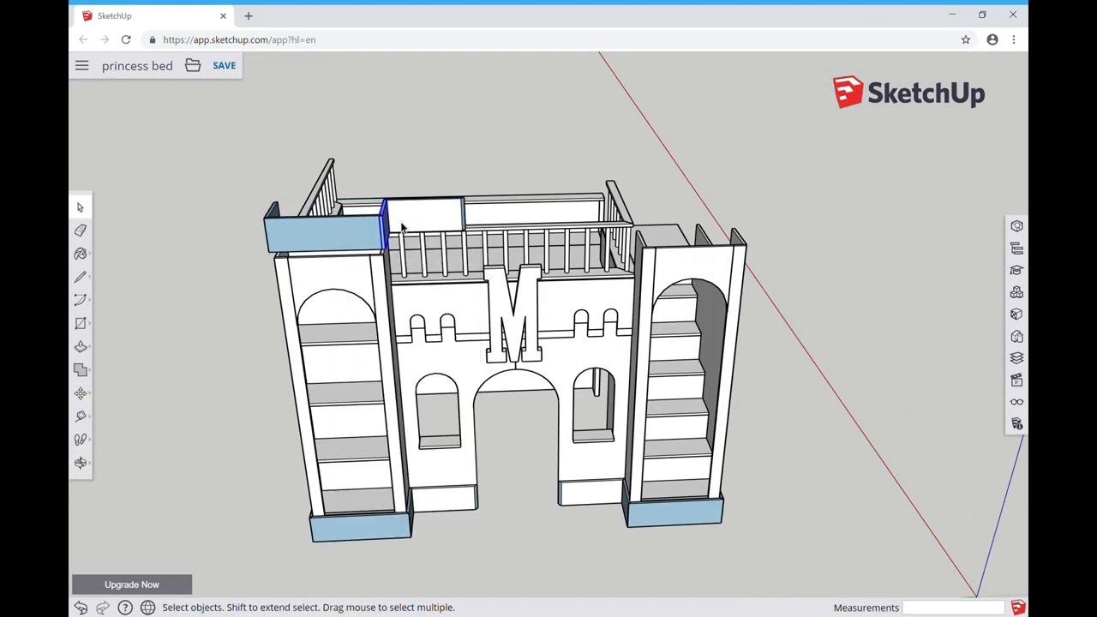
Select the left board and move it into position on the top of the tower.
{"action": "scroll", "coordinate": [322, 237], "scroll_direction": "up", "scroll_amount": 5}
{"action": "key", "text": "l"}
{"action": "left_click", "coordinate": [180, 208]}
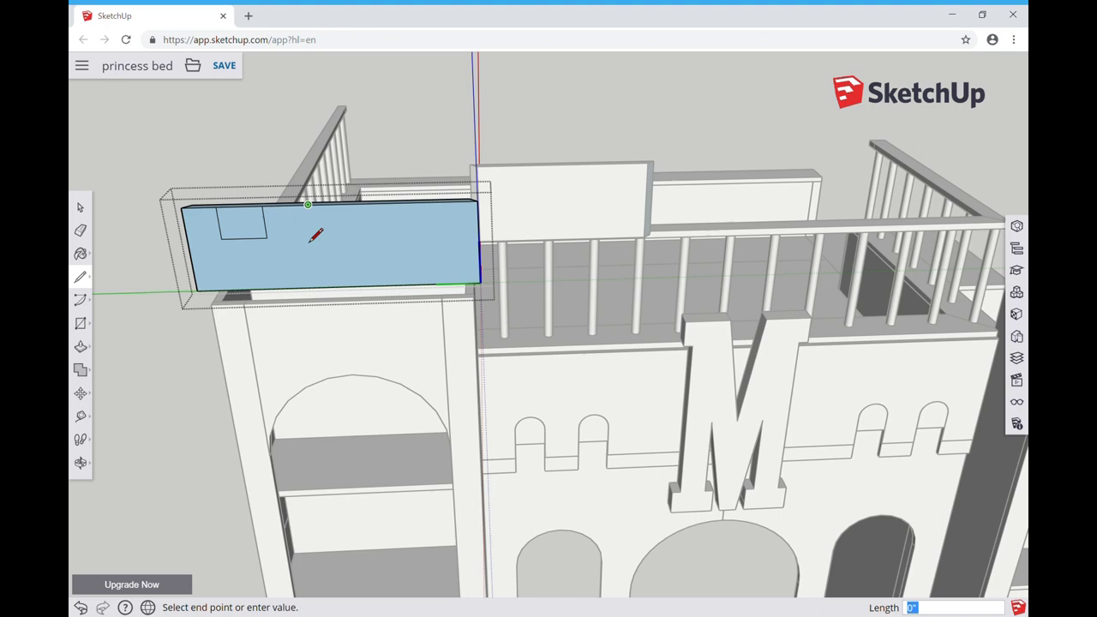
{"action": "key", "text": "r"}
{"action": "middle_click_drag", "start_coordinate": [90, 214], "coordinate": [257, 311]}
{"action": "scroll", "coordinate": [370, 337], "scroll_direction": "up", "scroll_amount": 5}
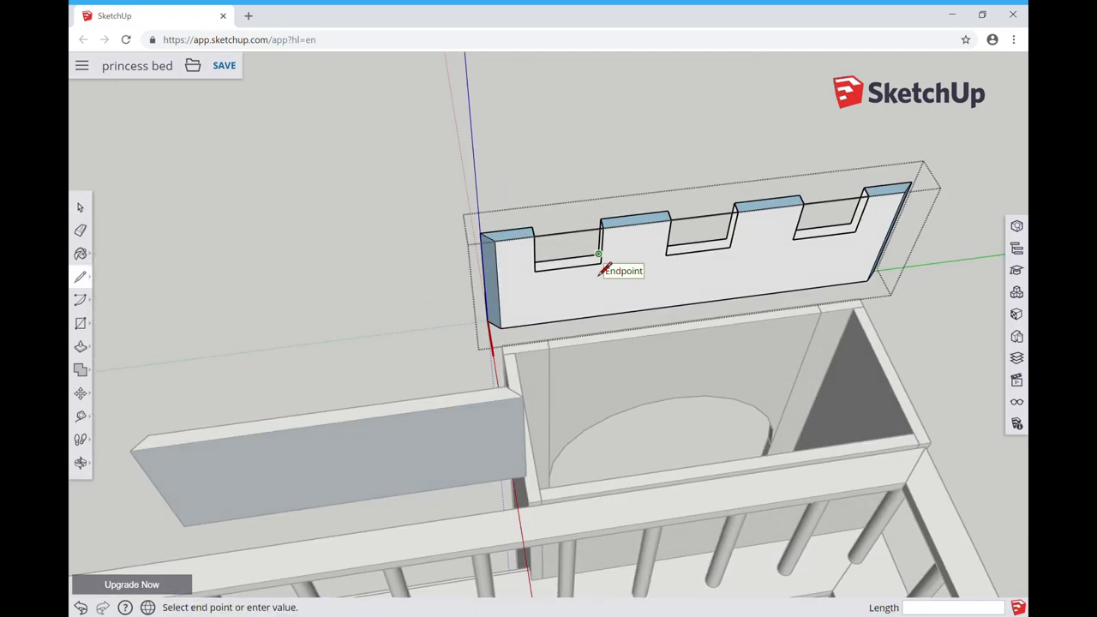
{"action": "left_click", "coordinate": [214, 432]}
{"action": "middle_click_drag", "start_coordinate": [511, 400], "coordinate": [339, 446]}
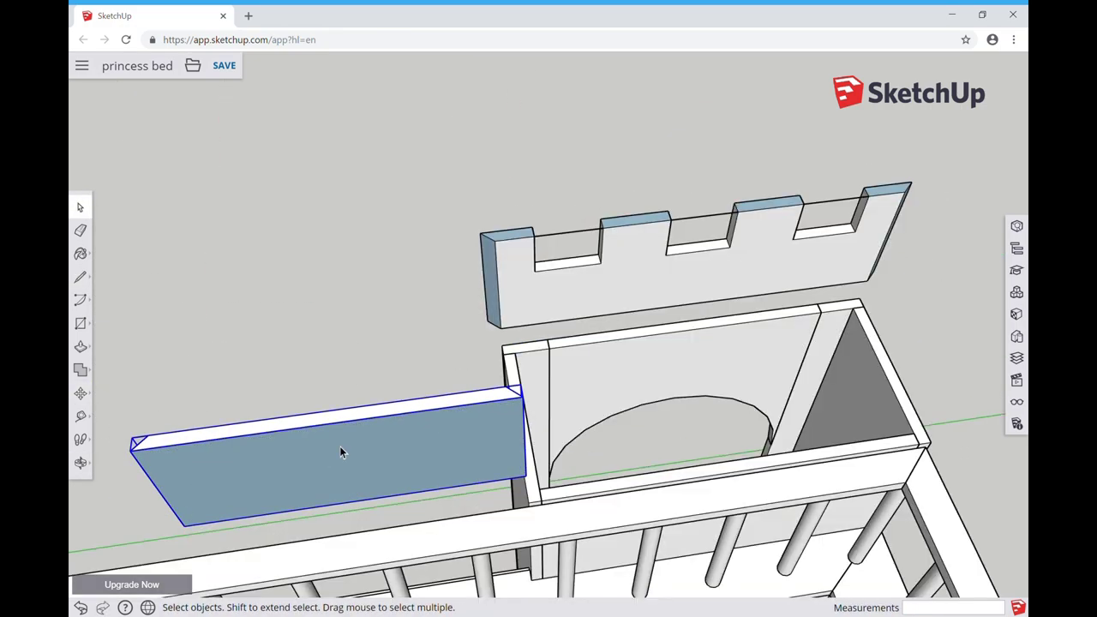
Slide the thin trim board along the green axis onto the tower's top edge.
{"action": "key", "text": "m"}
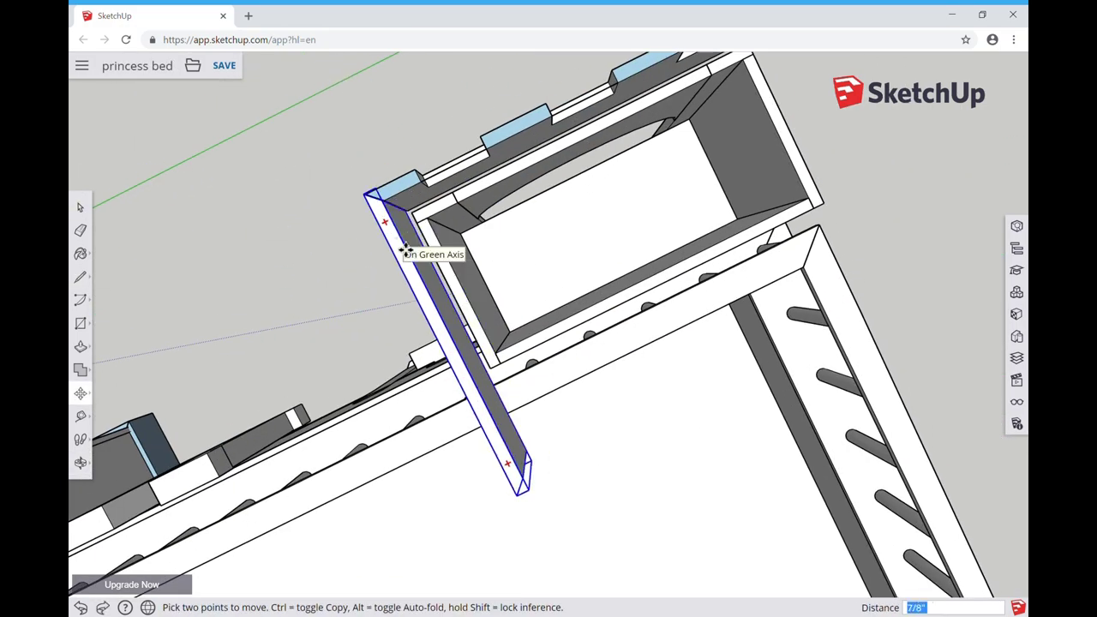
{"action": "middle_click_drag", "start_coordinate": [403, 245], "coordinate": [521, 172]}
{"action": "scroll", "coordinate": [483, 220], "scroll_direction": "up", "scroll_amount": 5}
{"action": "middle_click_drag", "start_coordinate": [459, 203], "coordinate": [484, 264]}
{"action": "left_click", "coordinate": [81, 415]}
{"action": "left_click", "coordinate": [120, 415]}
{"action": "mouse_move", "coordinate": [584, 176]}
{"action": "middle_mouse_down"}
{"action": "mouse_move", "coordinate": [335, 174]}
{"action": "mouse_move", "coordinate": [366, 190]}
{"action": "middle_mouse_up"}
{"action": "key", "text": "m"}
{"action": "mouse_move", "coordinate": [751, 293]}
{"action": "middle_mouse_down"}
{"action": "mouse_move", "coordinate": [648, 262]}
{"action": "mouse_move", "coordinate": [637, 326]}
{"action": "mouse_move", "coordinate": [514, 233]}
{"action": "mouse_move", "coordinate": [86, 278]}
{"action": "middle_mouse_up"}
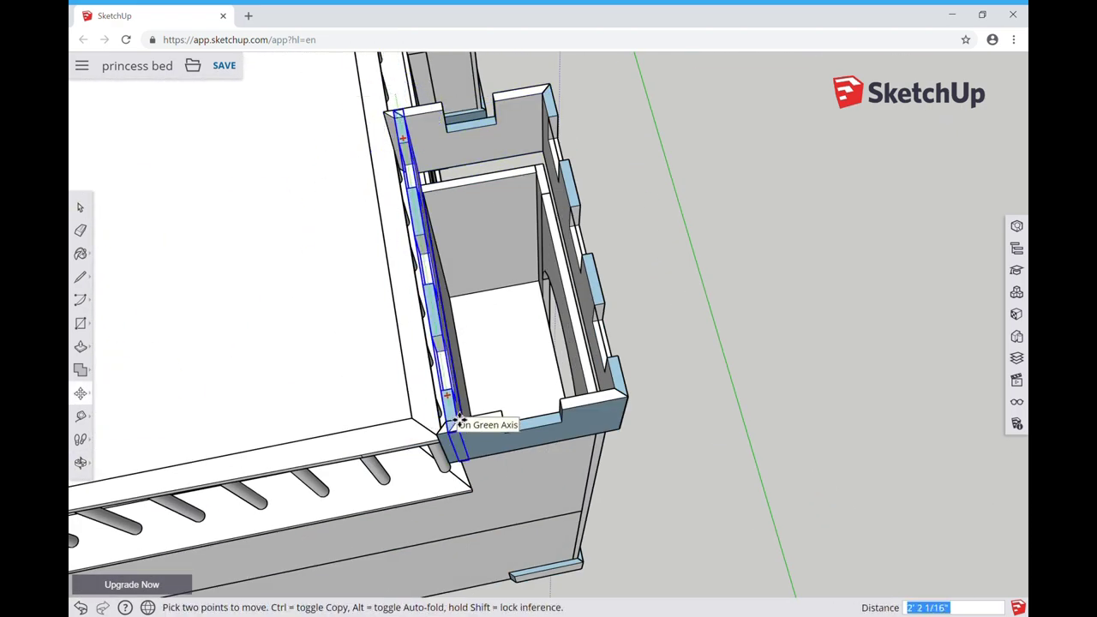
{"action": "left_click_drag", "start_coordinate": [363, 417], "coordinate": [492, 272]}
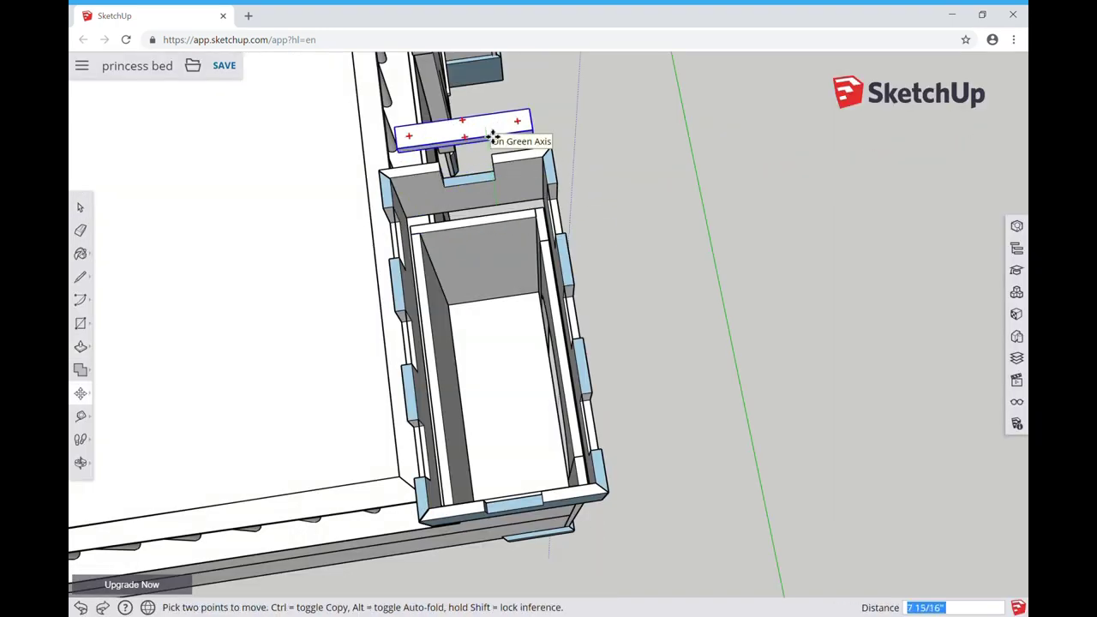
Orbit around the tower to check the trim board's alignment, then finish the move.
{"action": "mouse_move", "coordinate": [494, 137]}
{"action": "middle_mouse_down"}
{"action": "mouse_move", "coordinate": [625, 306]}
{"action": "mouse_move", "coordinate": [520, 178]}
{"action": "middle_mouse_up"}
{"action": "mouse_move", "coordinate": [567, 266]}
{"action": "middle_mouse_down"}
{"action": "mouse_move", "coordinate": [774, 392]}
{"action": "mouse_move", "coordinate": [568, 237]}
{"action": "mouse_move", "coordinate": [424, 160]}
{"action": "mouse_move", "coordinate": [420, 225]}
{"action": "mouse_move", "coordinate": [641, 396]}
{"action": "middle_mouse_up"}
{"action": "scroll", "coordinate": [424, 235], "scroll_direction": "up", "scroll_amount": 3}
{"action": "scroll", "coordinate": [641, 396], "scroll_direction": "down", "scroll_amount": 5}
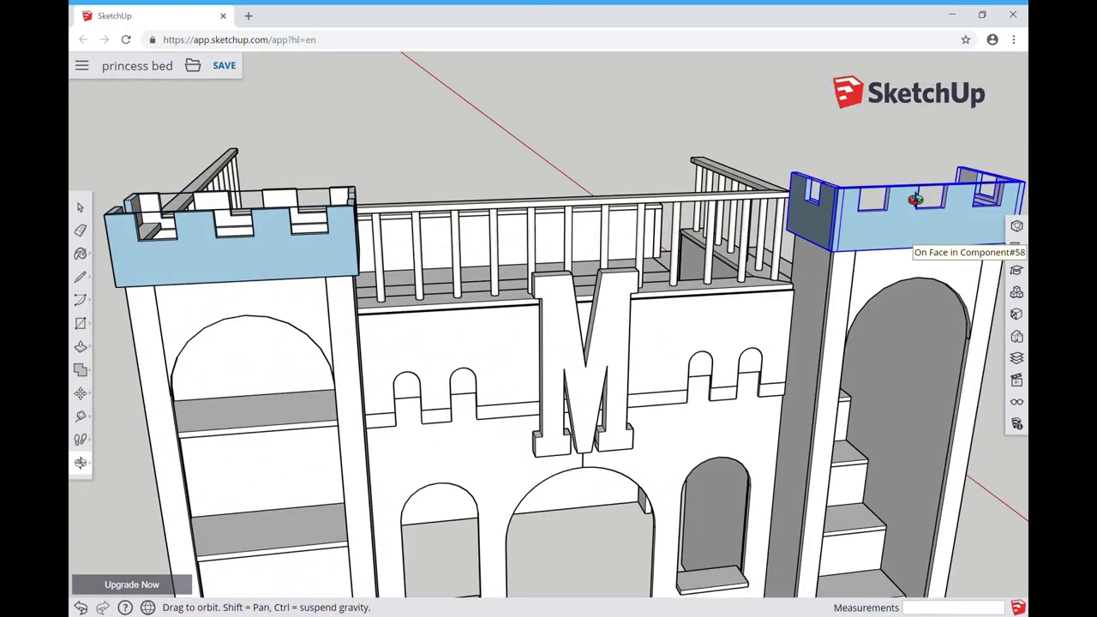
{"action": "scroll", "coordinate": [911, 245], "scroll_direction": "up", "scroll_amount": 5}
{"action": "middle_click_drag", "start_coordinate": [362, 200], "coordinate": [359, 159]}
{"action": "scroll", "coordinate": [360, 159], "scroll_direction": "down", "scroll_amount": 5}
{"action": "scroll", "coordinate": [159, 215], "scroll_direction": "up", "scroll_amount": 3}
{"action": "key", "text": "Escape"}
{"action": "mouse_move", "coordinate": [245, 232]}
{"action": "middle_mouse_down"}
{"action": "mouse_move", "coordinate": [88, 221]}
{"action": "mouse_move", "coordinate": [558, 436]}
{"action": "mouse_move", "coordinate": [340, 391]}
{"action": "mouse_move", "coordinate": [552, 593]}
{"action": "middle_mouse_up"}
{"action": "key", "text": "l"}
{"action": "scroll", "coordinate": [588, 457], "scroll_direction": "up", "scroll_amount": 10}
Draw a rectangle across the bed base and make it the platform component.
{"action": "middle_click_drag", "start_coordinate": [588, 458], "coordinate": [345, 265]}
{"action": "key", "text": "r"}
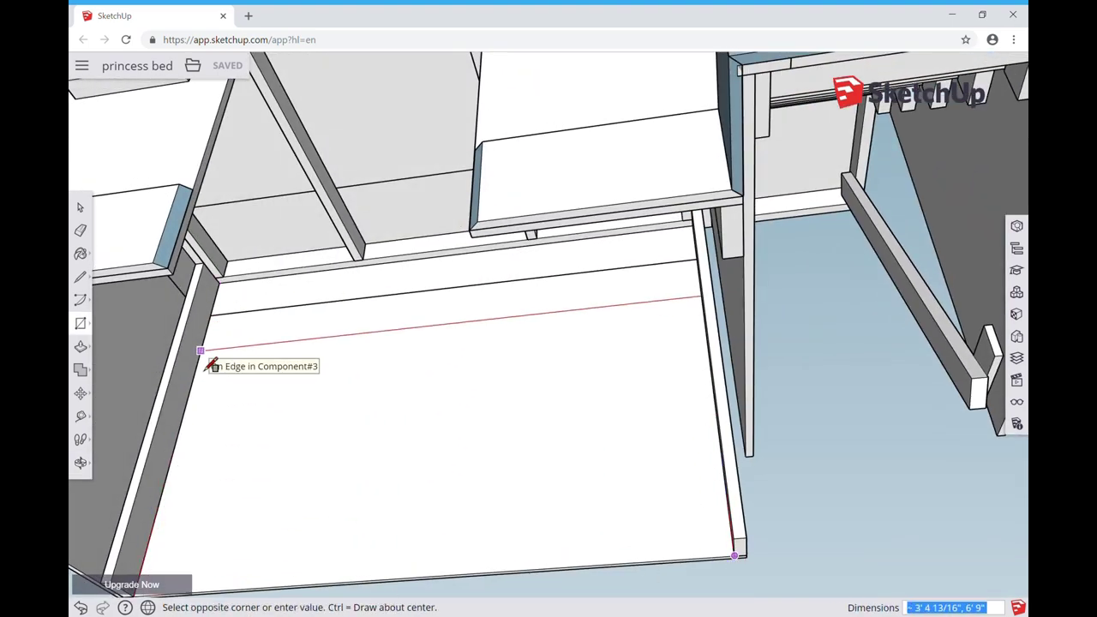
{"action": "left_click", "coordinate": [230, 299]}
{"action": "key", "text": "space"}
{"action": "double_click", "coordinate": [215, 343]}
{"action": "key", "text": "g"}
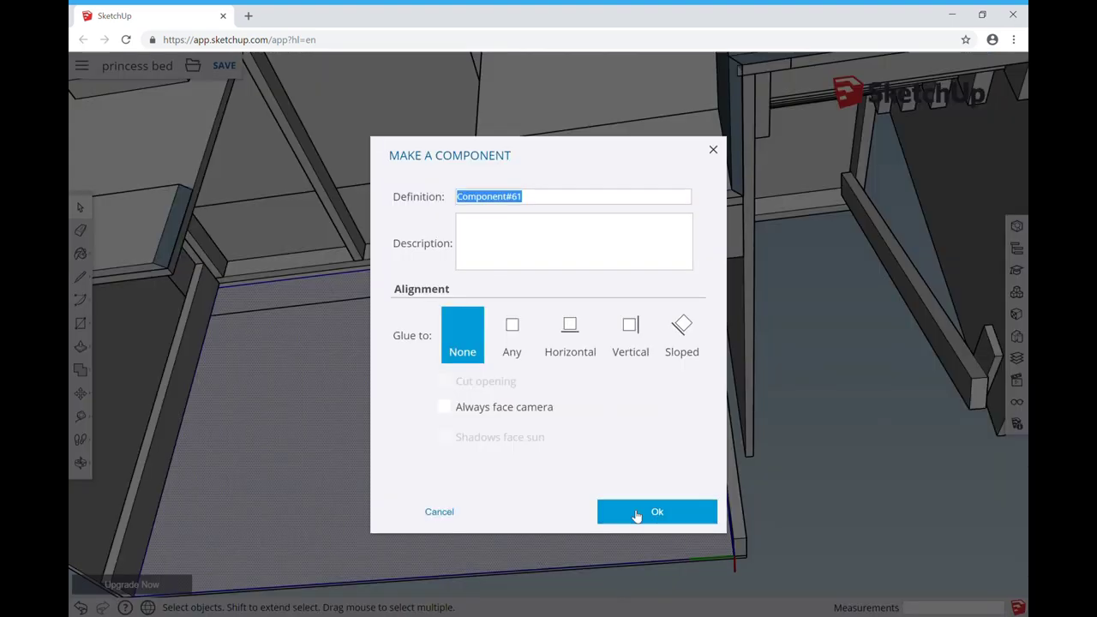
{"action": "key", "text": "Return"}
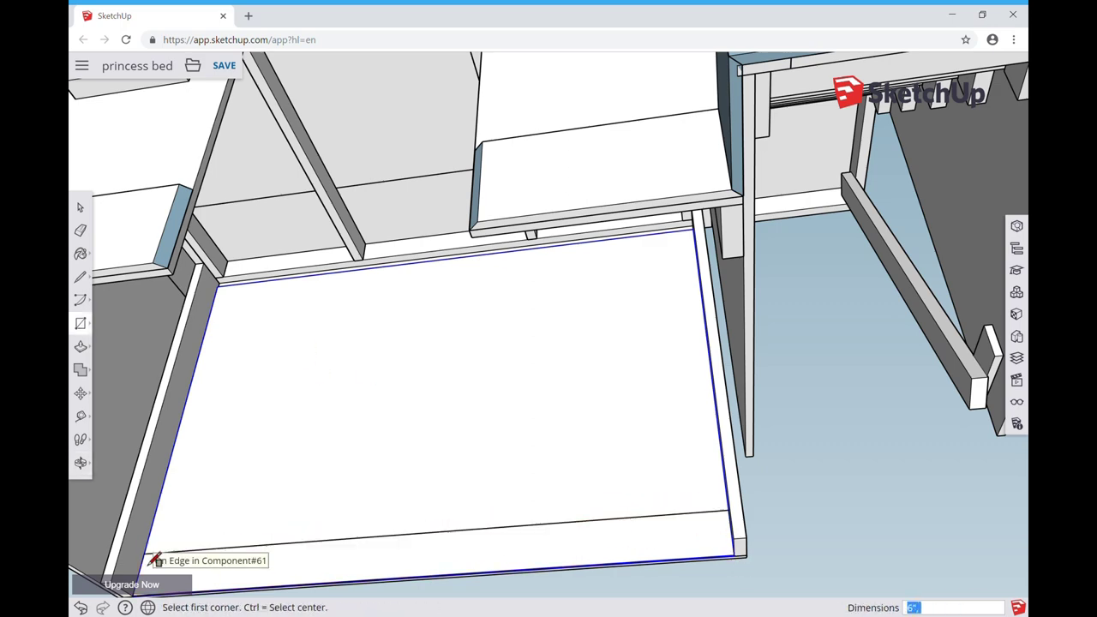
Push/Pull a rail face of the platform up into a raised strip.
{"action": "middle_click_drag", "start_coordinate": [242, 300], "coordinate": [701, 482]}
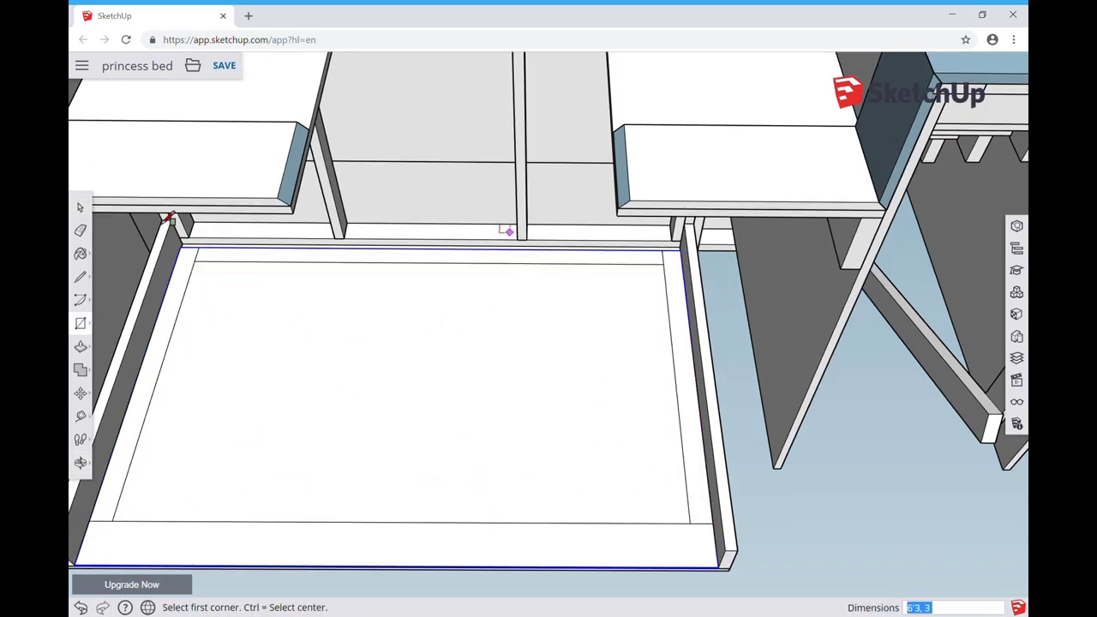
{"action": "middle_click_drag", "start_coordinate": [204, 306], "coordinate": [458, 421]}
{"action": "key", "text": "space"}
{"action": "middle_click_drag", "start_coordinate": [651, 328], "coordinate": [254, 343]}
{"action": "key", "text": "p"}
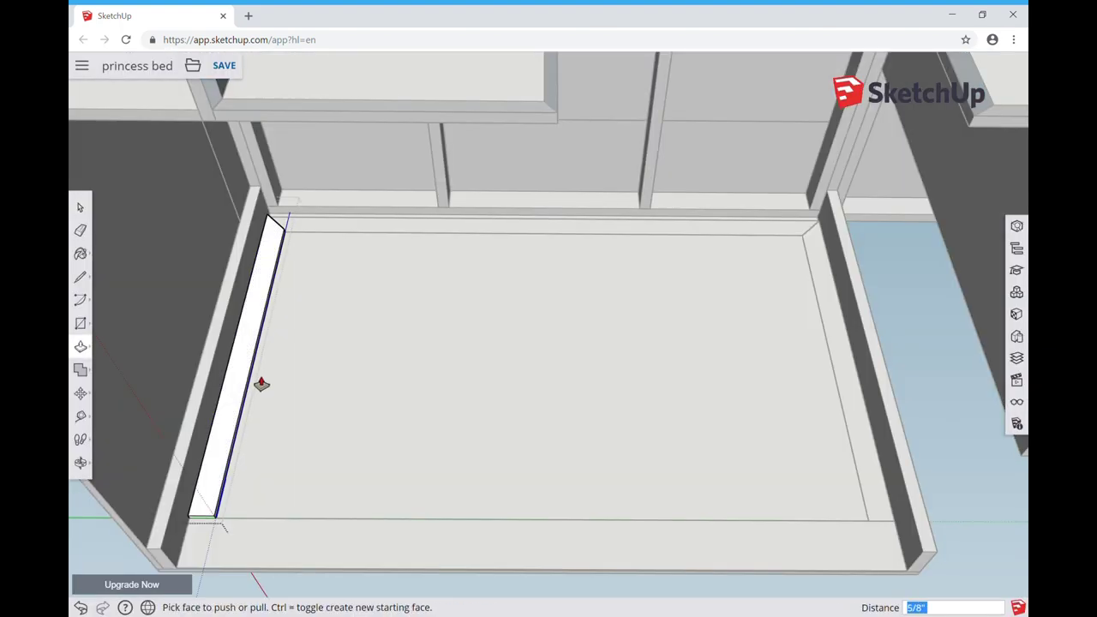
{"action": "left_click", "coordinate": [343, 221]}
{"action": "key", "text": "Escape"}
{"action": "key", "text": "space"}
{"action": "mouse_move", "coordinate": [226, 355]}
{"action": "middle_mouse_down"}
{"action": "mouse_move", "coordinate": [660, 483]}
{"action": "mouse_move", "coordinate": [331, 549]}
{"action": "middle_mouse_up"}
Draw border rectangles at the platform's corners.
{"action": "key", "text": "r"}
{"action": "left_click", "coordinate": [374, 139]}
{"action": "key", "text": "space"}
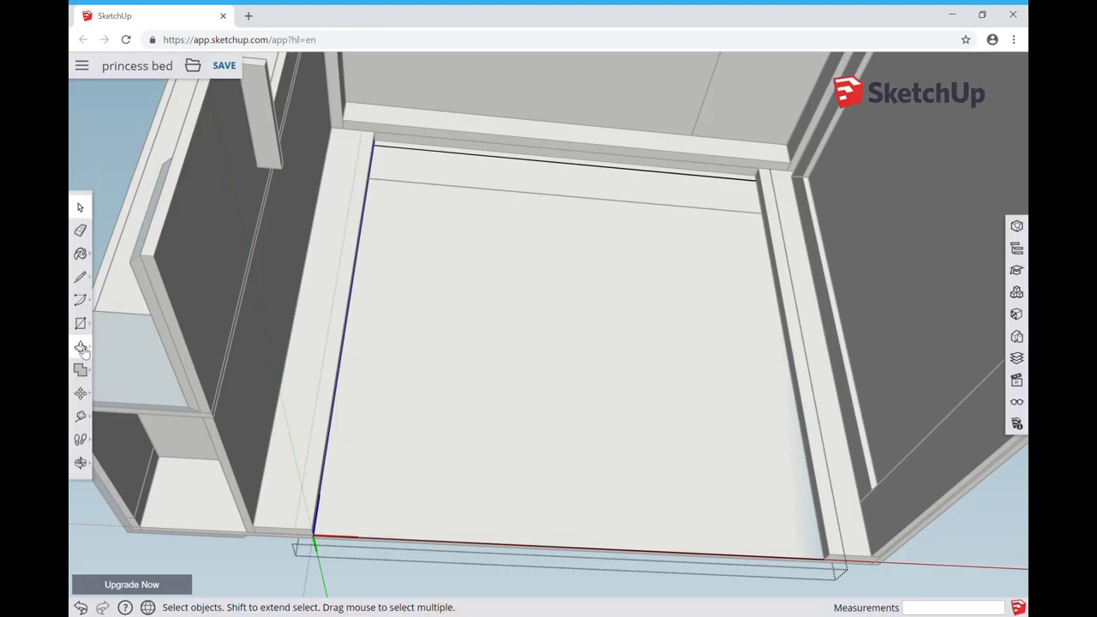
{"action": "key", "text": "r"}
{"action": "left_click", "coordinate": [313, 534]}
{"action": "left_click", "coordinate": [757, 177]}
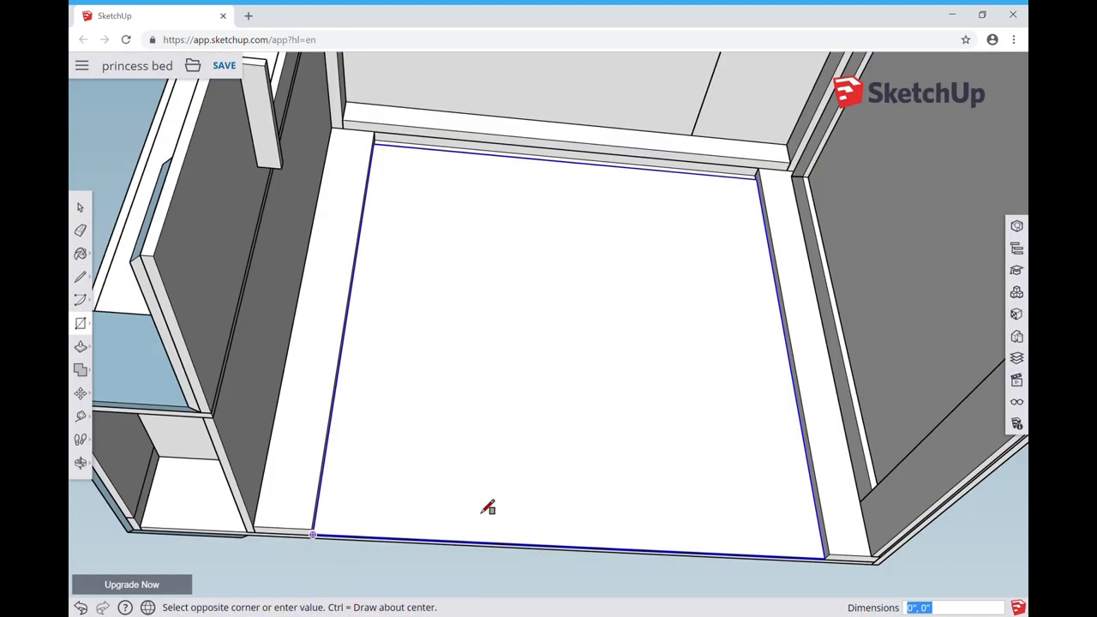
{"action": "left_click", "coordinate": [826, 559]}
{"action": "scroll", "coordinate": [827, 561], "scroll_direction": "up", "scroll_amount": 2}
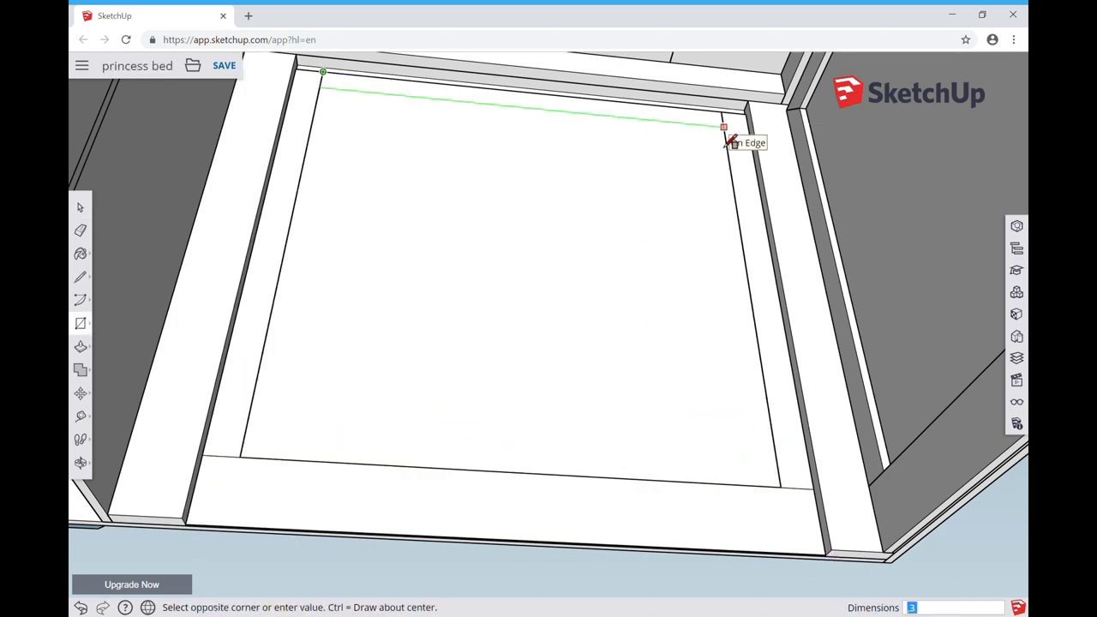
{"action": "scroll", "coordinate": [816, 175], "scroll_direction": "up", "scroll_amount": 2}
Draw mitre lines at the platform's rim corners.
{"action": "key", "text": "l"}
{"action": "left_click", "coordinate": [712, 112]}
{"action": "scroll", "coordinate": [717, 526], "scroll_direction": "down", "scroll_amount": 5}
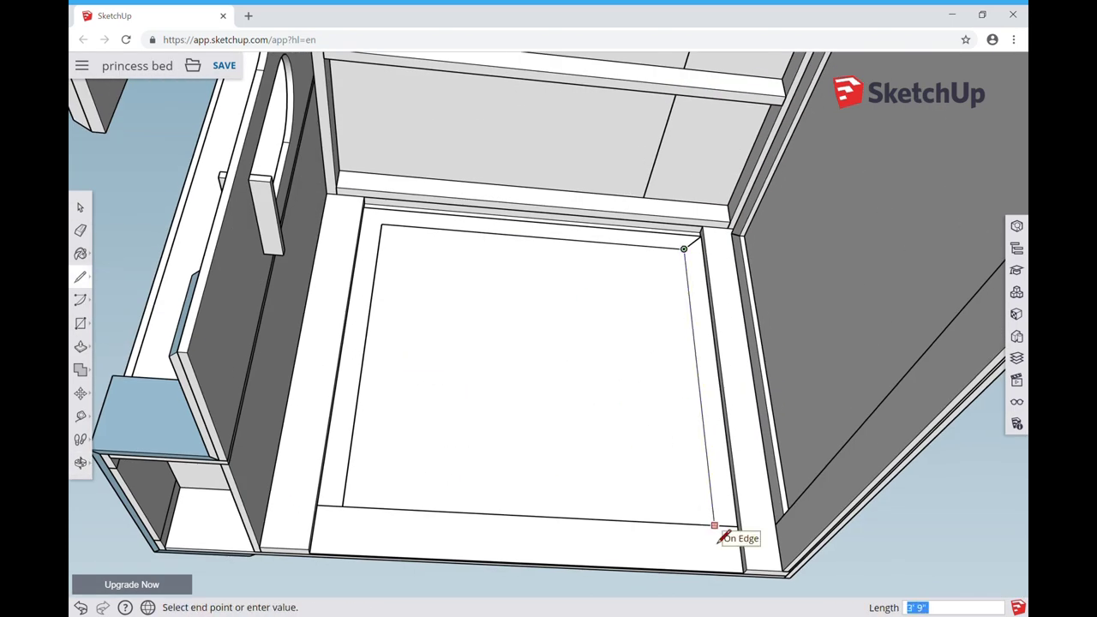
{"action": "scroll", "coordinate": [377, 224], "scroll_direction": "up", "scroll_amount": 5}
{"action": "middle_click_drag", "start_coordinate": [377, 224], "coordinate": [696, 385]}
{"action": "key", "text": "space"}
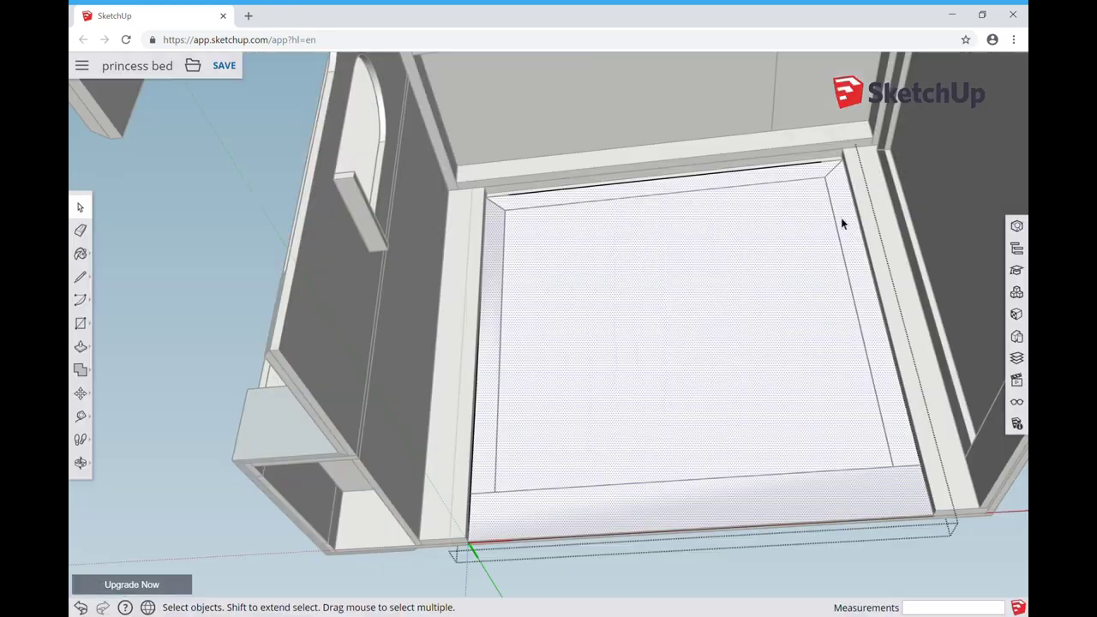
{"action": "key", "text": "l"}
{"action": "key", "text": "space"}
{"action": "scroll", "coordinate": [621, 210], "scroll_direction": "up", "scroll_amount": 3}
{"action": "mouse_move", "coordinate": [621, 210]}
{"action": "middle_mouse_down"}
{"action": "mouse_move", "coordinate": [259, 237]}
{"action": "mouse_move", "coordinate": [920, 252]}
{"action": "middle_mouse_up"}
{"action": "scroll", "coordinate": [658, 228], "scroll_direction": "up", "scroll_amount": 2}
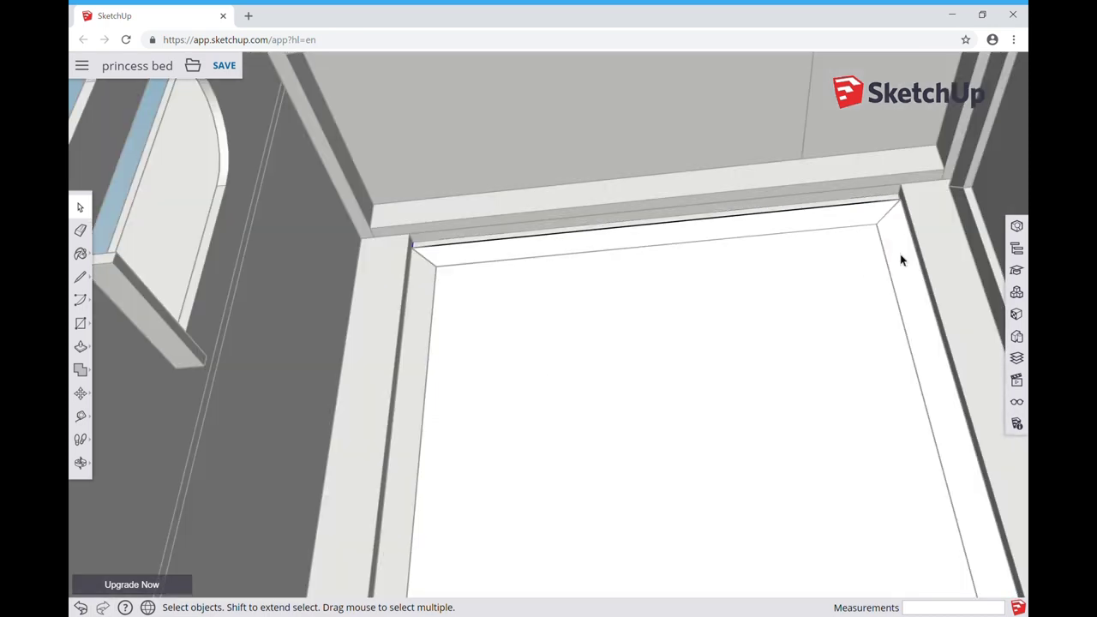
{"action": "key", "text": "l"}
{"action": "left_click", "coordinate": [882, 204]}
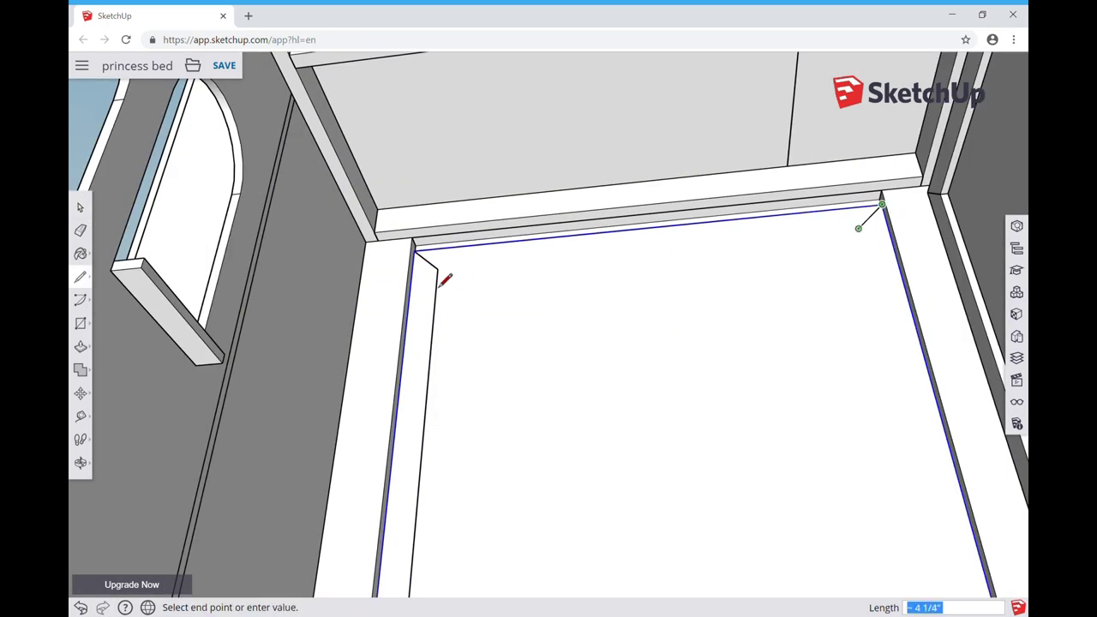
{"action": "middle_click_drag", "start_coordinate": [587, 229], "coordinate": [434, 397]}
Try a border rectangle at the bed's left rim corner, then cancel it.
{"action": "key", "text": "r"}
{"action": "left_click", "coordinate": [211, 211]}
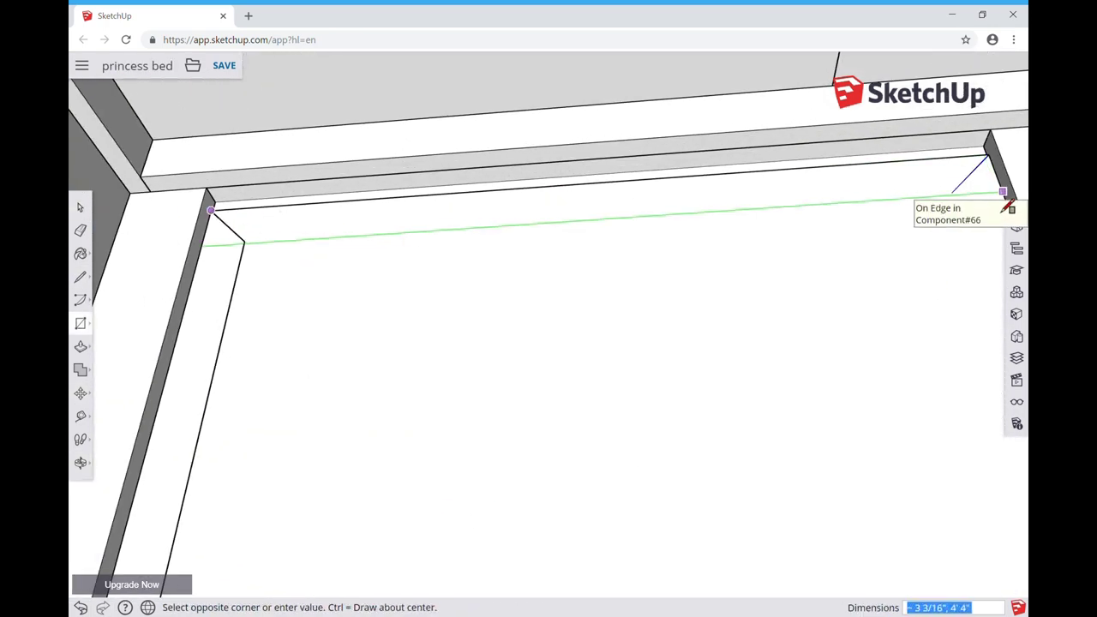
{"action": "key", "text": "space"}
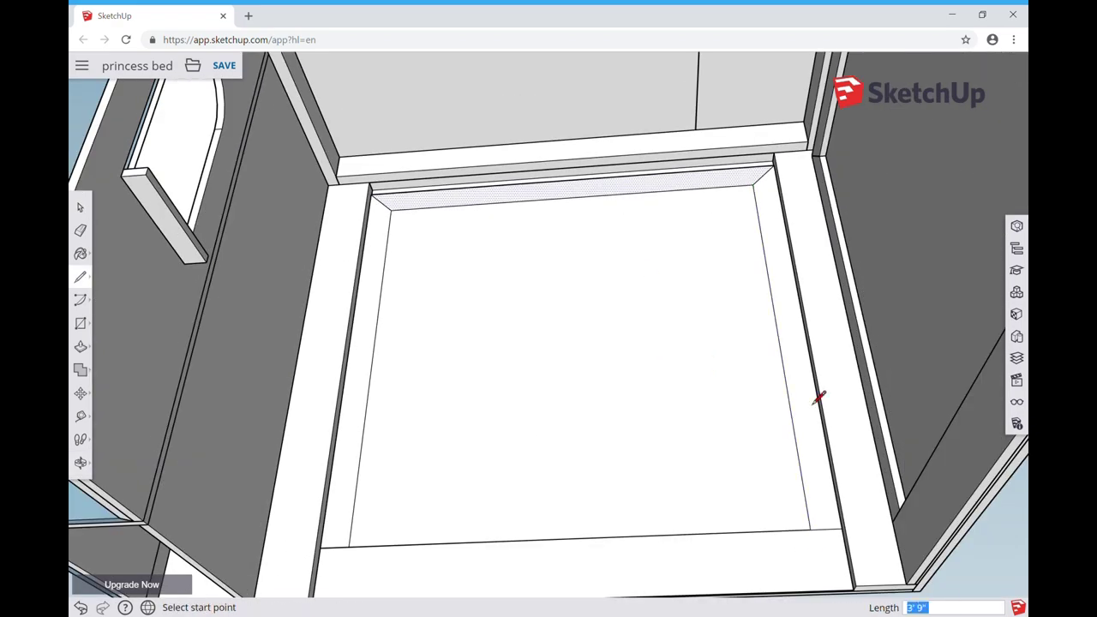
{"action": "key", "text": "p"}
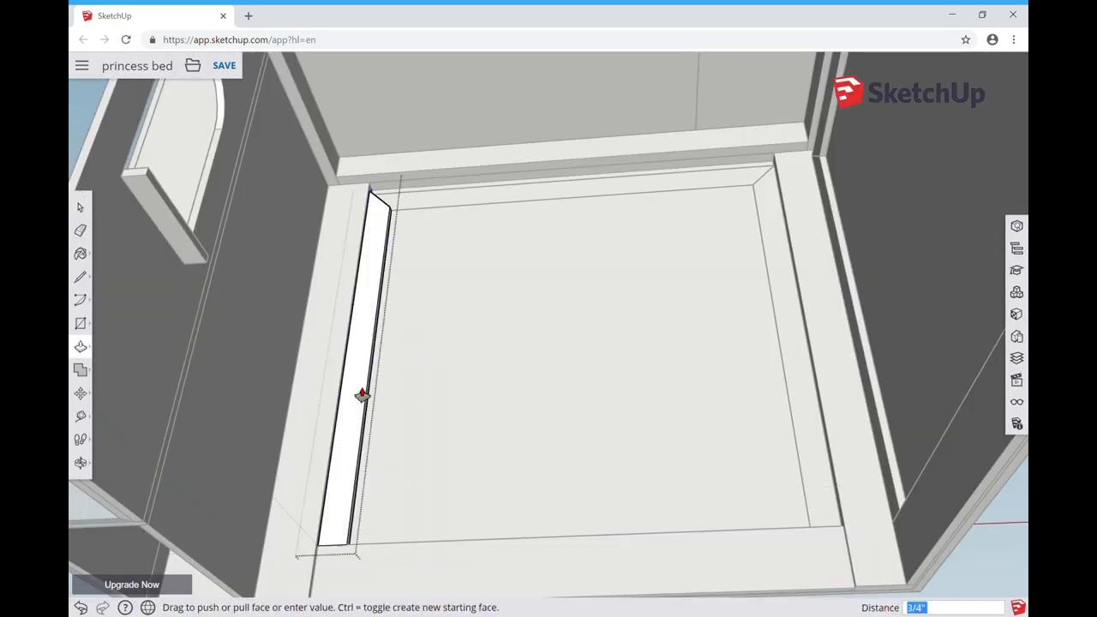
{"action": "key", "text": "space"}
{"action": "mouse_move", "coordinate": [500, 318]}
{"action": "middle_mouse_down"}
{"action": "mouse_move", "coordinate": [343, 497]}
{"action": "mouse_move", "coordinate": [159, 387]}
{"action": "middle_mouse_up"}
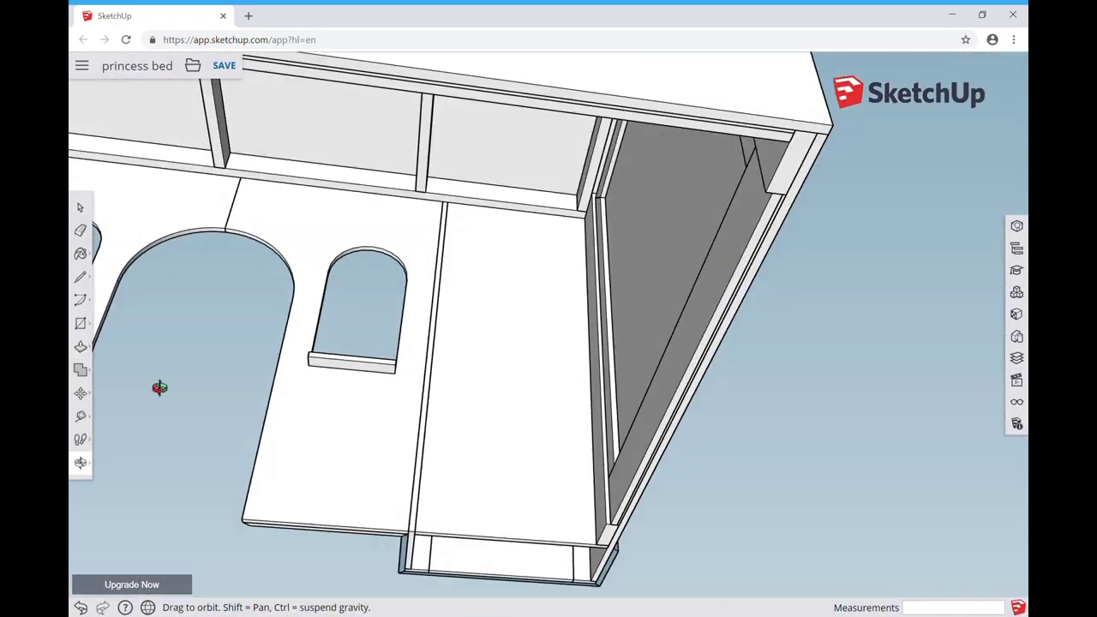
{"action": "key", "text": "space"}
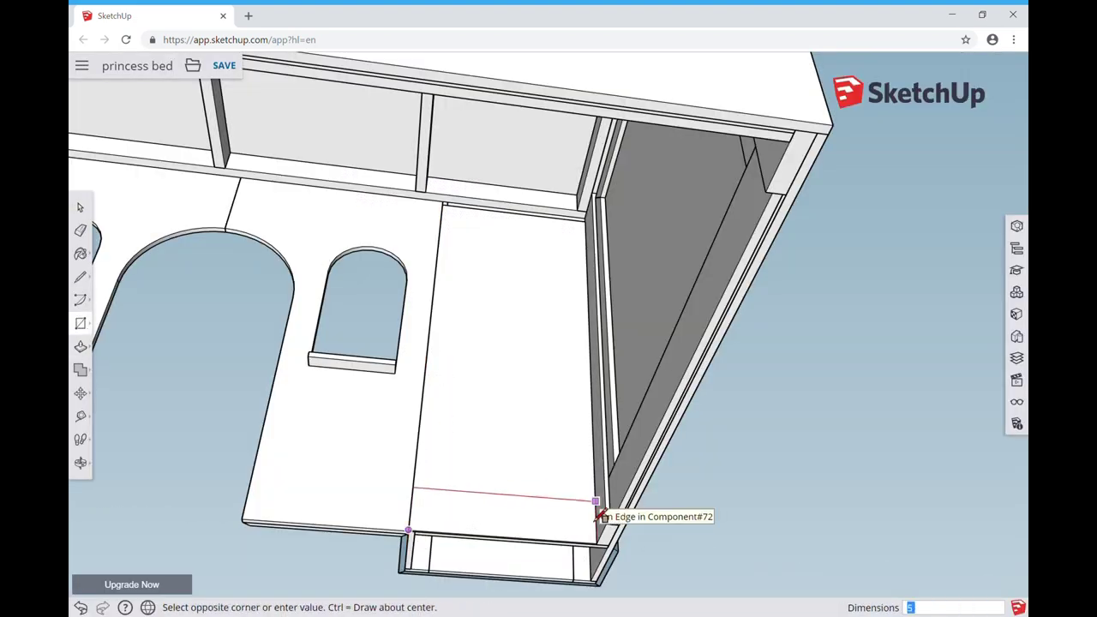
Draw the underside panel, make it a component and push/pull it 3/8".
{"action": "left_click", "coordinate": [576, 221]}
{"action": "key", "text": "space"}
{"action": "left_click", "coordinate": [561, 260]}
{"action": "key", "text": "g"}
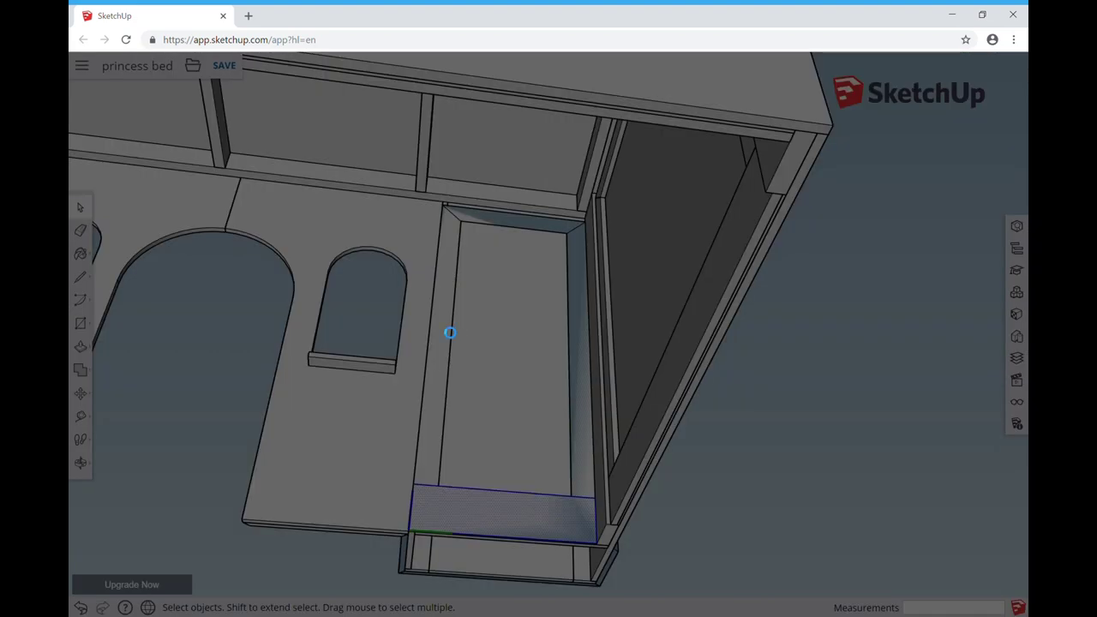
{"action": "key", "text": "Escape"}
{"action": "key", "text": "p"}
{"action": "left_click", "coordinate": [440, 396]}
{"action": "key", "text": "space"}
Trace a border rectangle on the underside panel and open its group for editing.
{"action": "mouse_move", "coordinate": [429, 403]}
{"action": "middle_mouse_down"}
{"action": "mouse_move", "coordinate": [195, 429]}
{"action": "mouse_move", "coordinate": [509, 465]}
{"action": "middle_mouse_up"}
{"action": "key", "text": "r"}
{"action": "left_click", "coordinate": [588, 562]}
{"action": "left_click", "coordinate": [399, 252]}
{"action": "key", "text": "p"}
{"action": "key", "text": "r"}
{"action": "key", "text": "space"}
{"action": "right_click", "coordinate": [558, 125]}
{"action": "left_click", "coordinate": [588, 288]}
{"action": "double_click", "coordinate": [382, 426]}
Leave Push/Pull and orbit around the underside panel to inspect it.
{"action": "key", "text": "p"}
{"action": "key", "text": "space"}
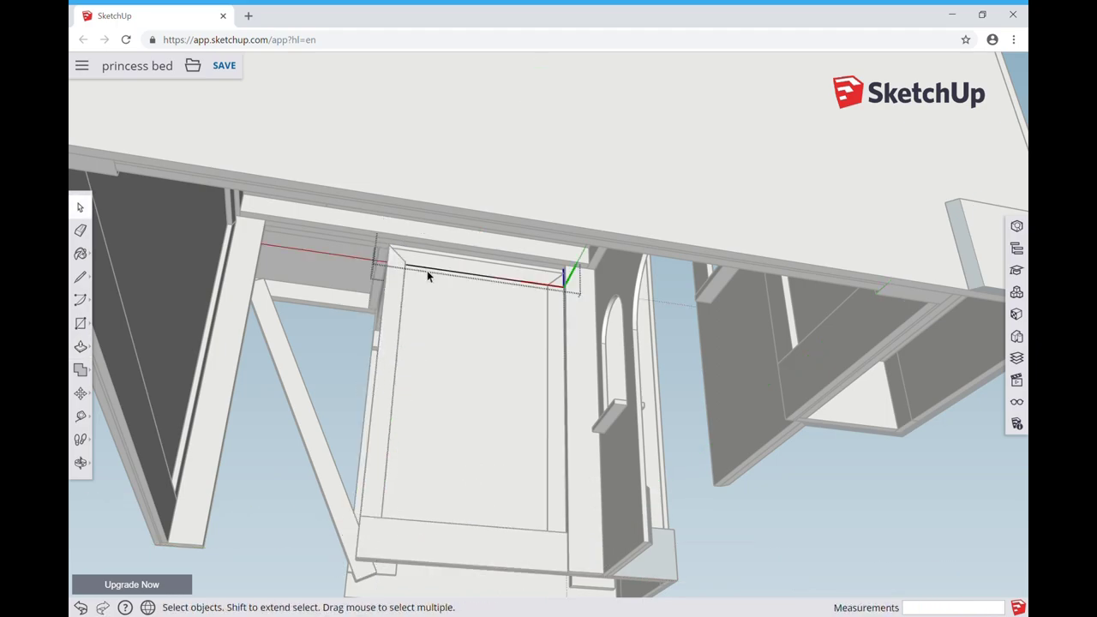
{"action": "middle_click_drag", "start_coordinate": [556, 378], "coordinate": [817, 531]}
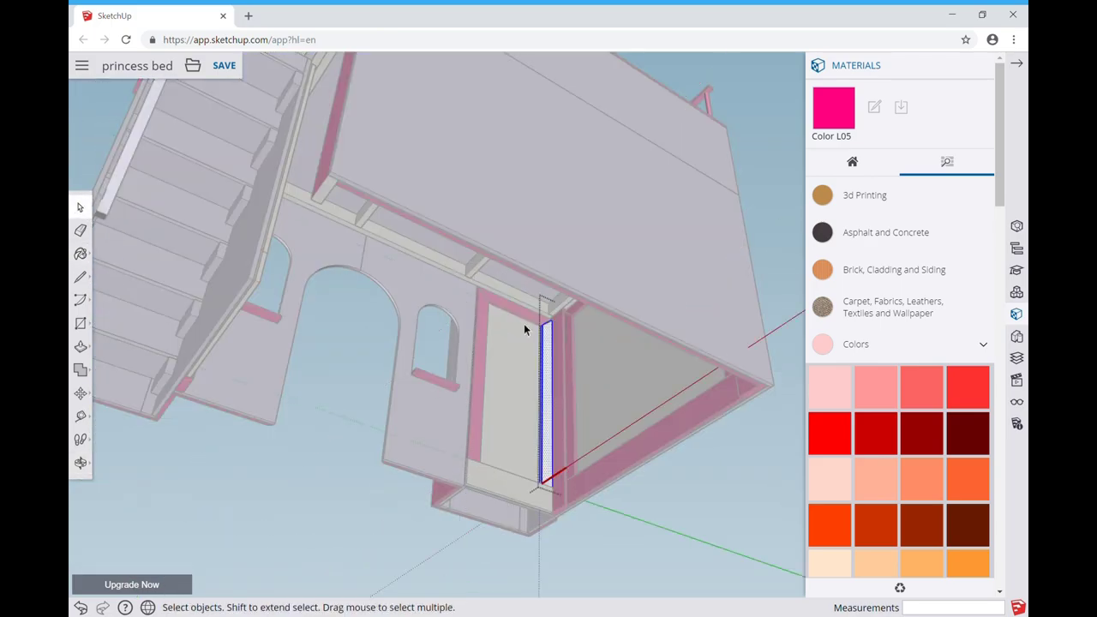
{"action": "middle_click_drag", "start_coordinate": [342, 410], "coordinate": [77, 255]}
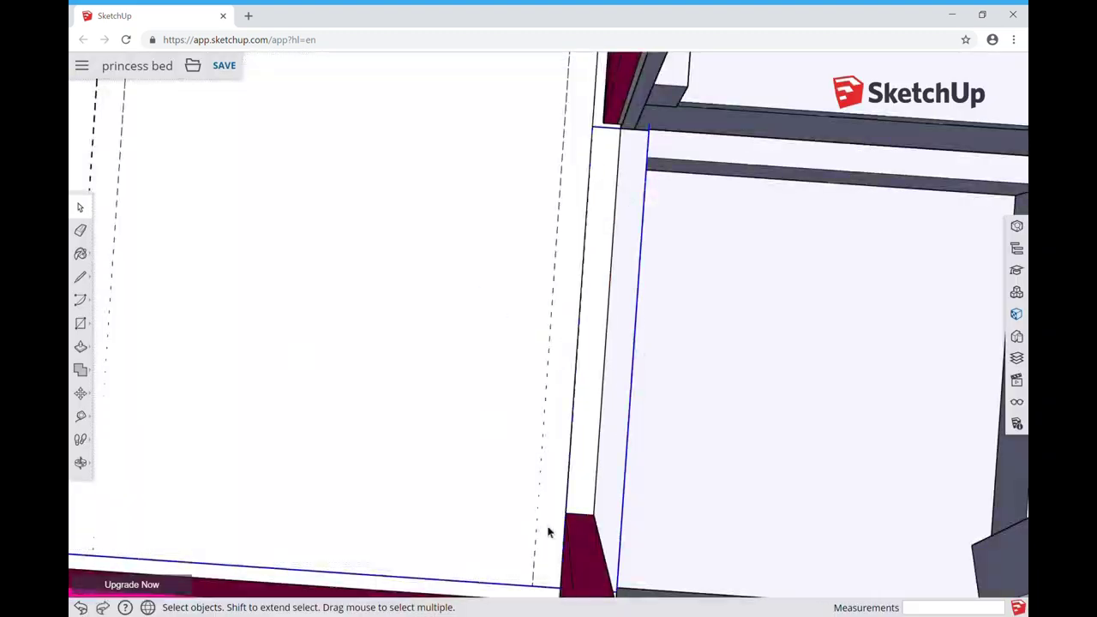
Orbit out around the bed to a three-quarter view of the remaining trim.
{"action": "middle_click_drag", "start_coordinate": [548, 526], "coordinate": [359, 400]}
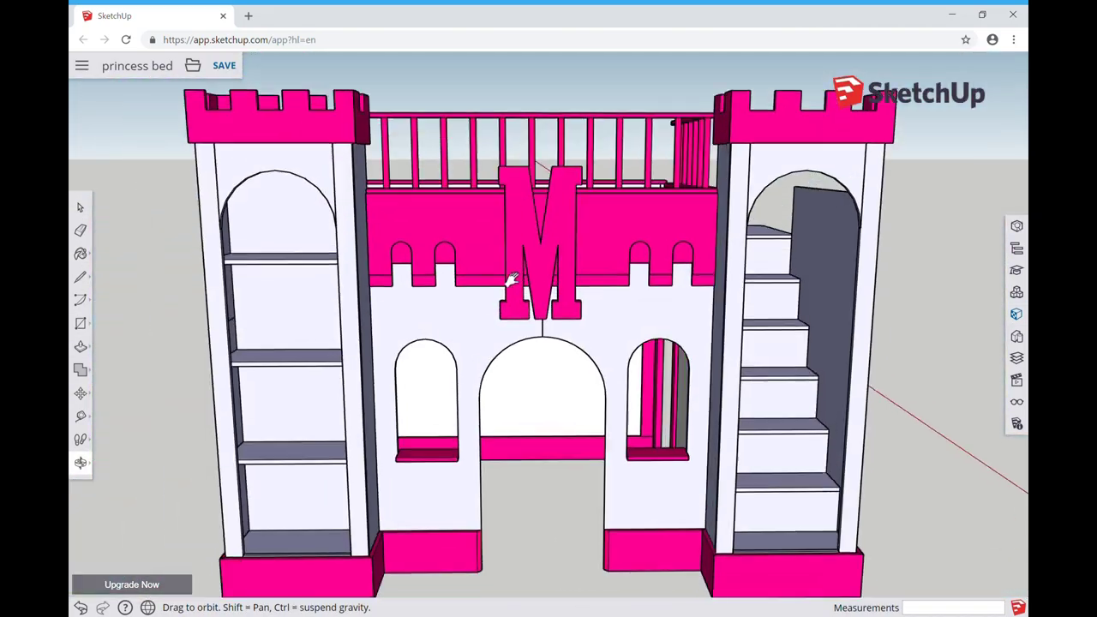
{"action": "left_click_drag", "start_coordinate": [511, 279], "coordinate": [611, 343]}
{"action": "mouse_move", "coordinate": [554, 380]}
{"action": "left_mouse_down"}
{"action": "mouse_move", "coordinate": [698, 362]}
{"action": "mouse_move", "coordinate": [472, 362]}
{"action": "mouse_move", "coordinate": [355, 400]}
{"action": "mouse_move", "coordinate": [548, 403]}
{"action": "left_mouse_up"}
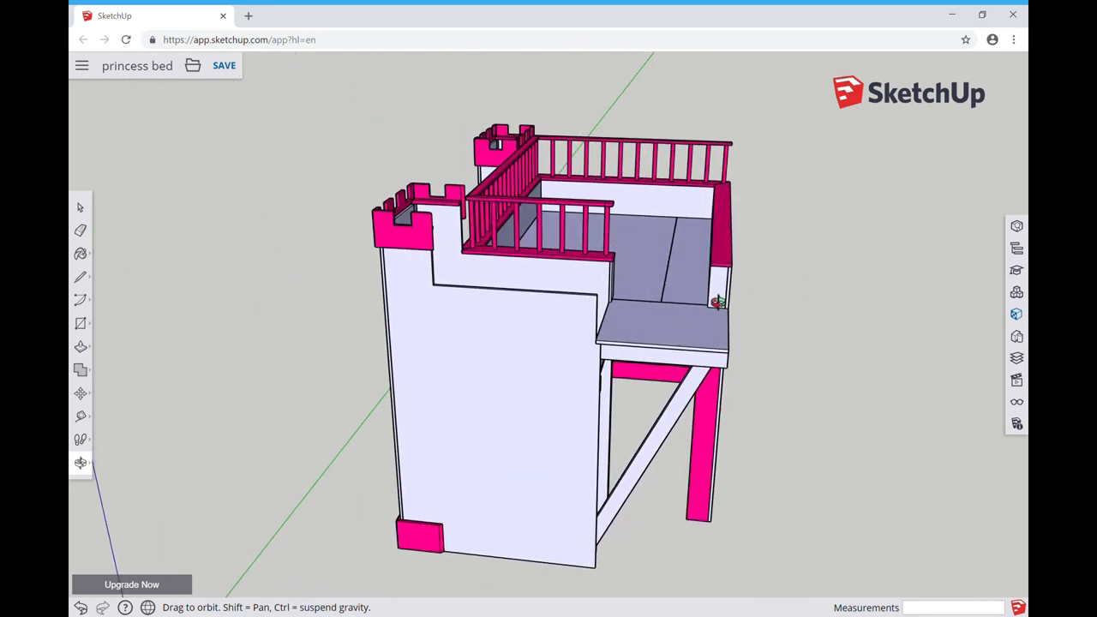
{"action": "mouse_move", "coordinate": [460, 294]}
{"action": "left_mouse_down"}
{"action": "mouse_move", "coordinate": [357, 282]}
{"action": "mouse_move", "coordinate": [882, 317]}
{"action": "left_mouse_up"}
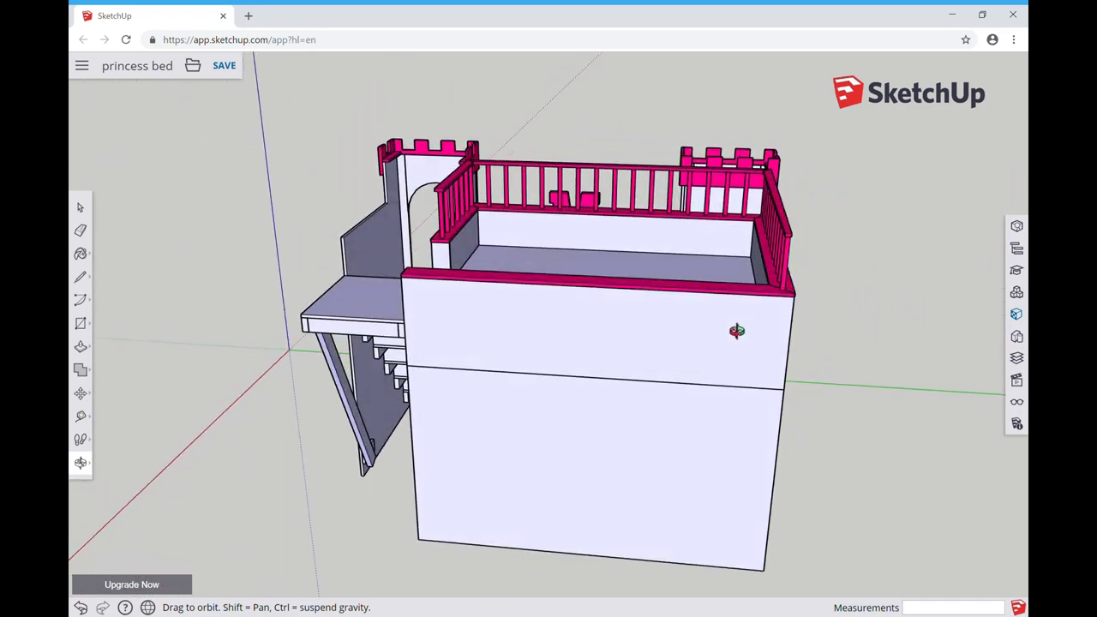
{"action": "mouse_move", "coordinate": [579, 327]}
{"action": "left_mouse_down"}
{"action": "mouse_move", "coordinate": [828, 262]}
{"action": "mouse_move", "coordinate": [679, 288]}
{"action": "left_mouse_up"}
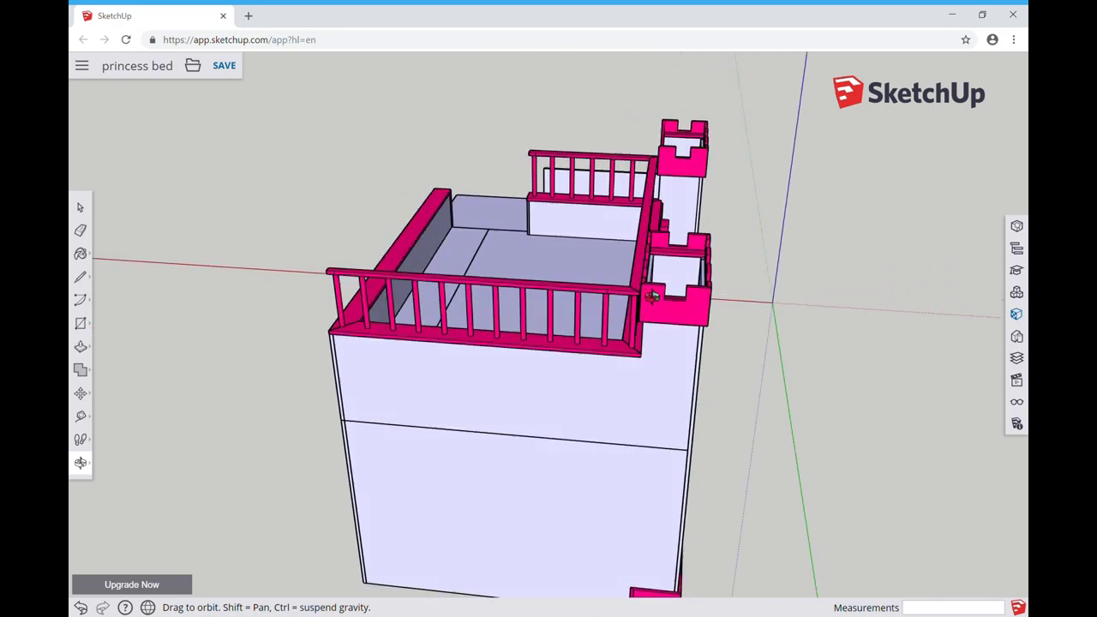
{"action": "mouse_move", "coordinate": [574, 292]}
{"action": "left_mouse_down"}
{"action": "mouse_move", "coordinate": [237, 169]}
{"action": "mouse_move", "coordinate": [201, 177]}
{"action": "mouse_move", "coordinate": [205, 187]}
{"action": "left_mouse_up"}
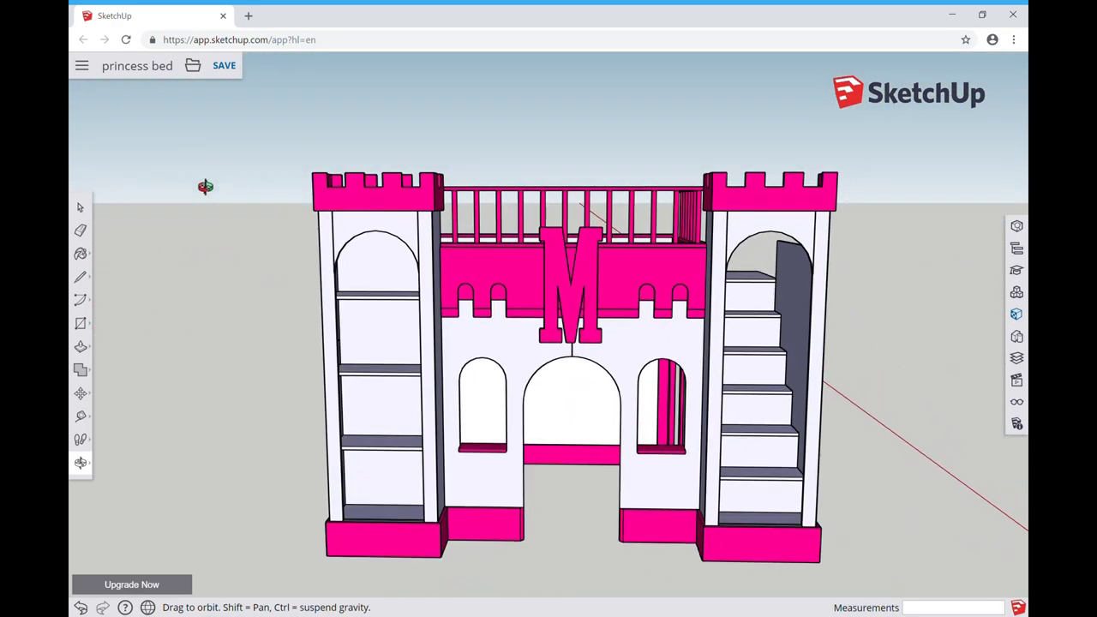